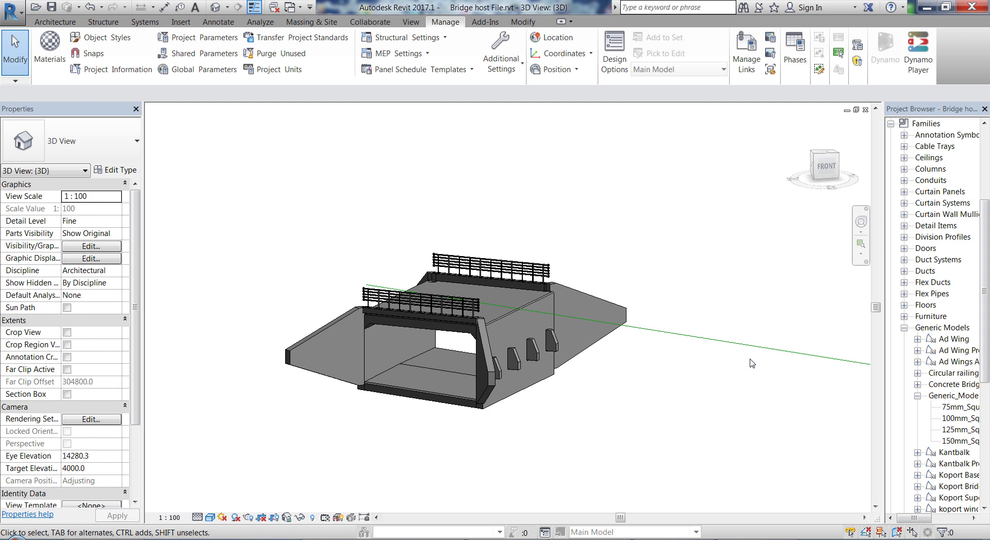
Step: Orbit and zoom around the concrete bridge to inspect it from behind, front-right and above
scroll(691, 436, "down", 1)
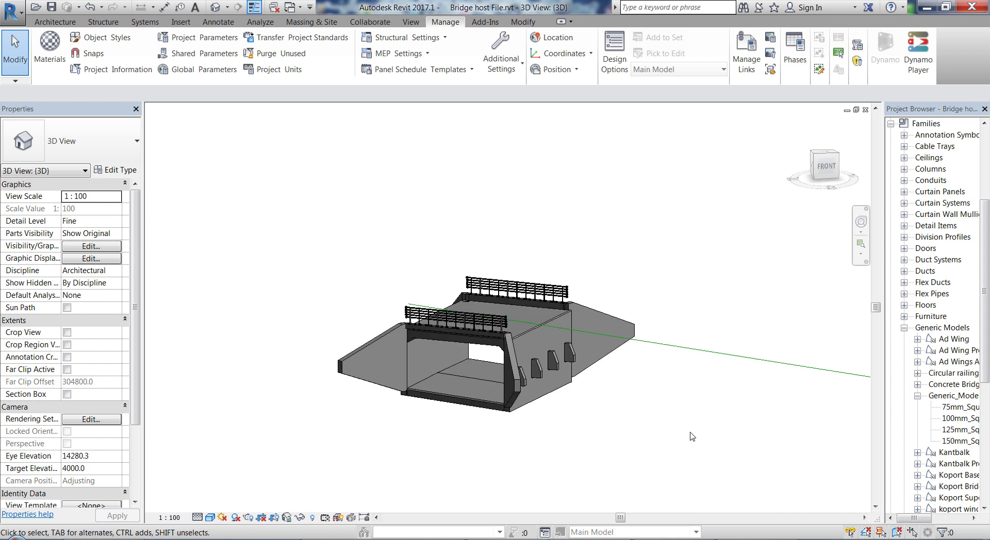
left_click(548, 397)
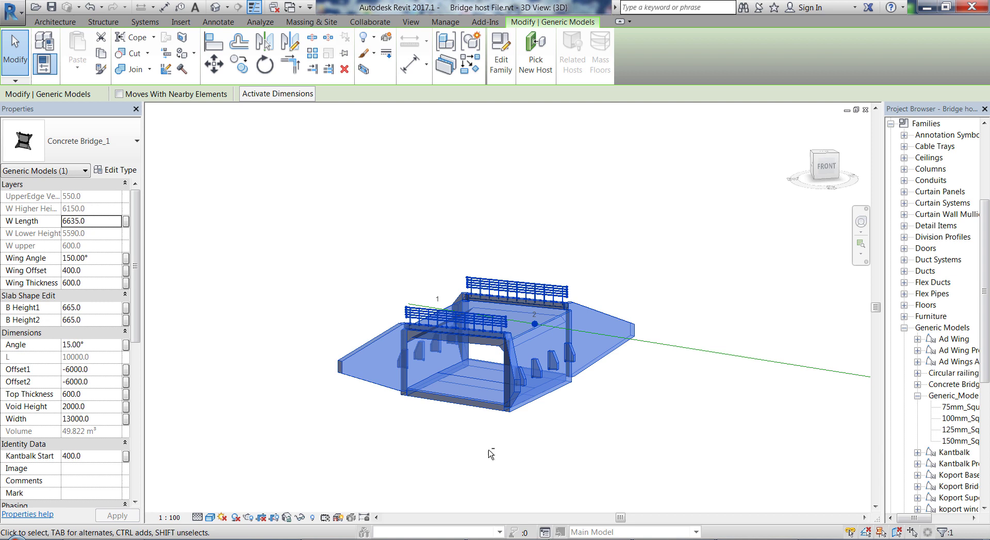
middle_click_drag(491, 453, 727, 463, "shift")
left_click(727, 463)
scroll(552, 361, "up", 3)
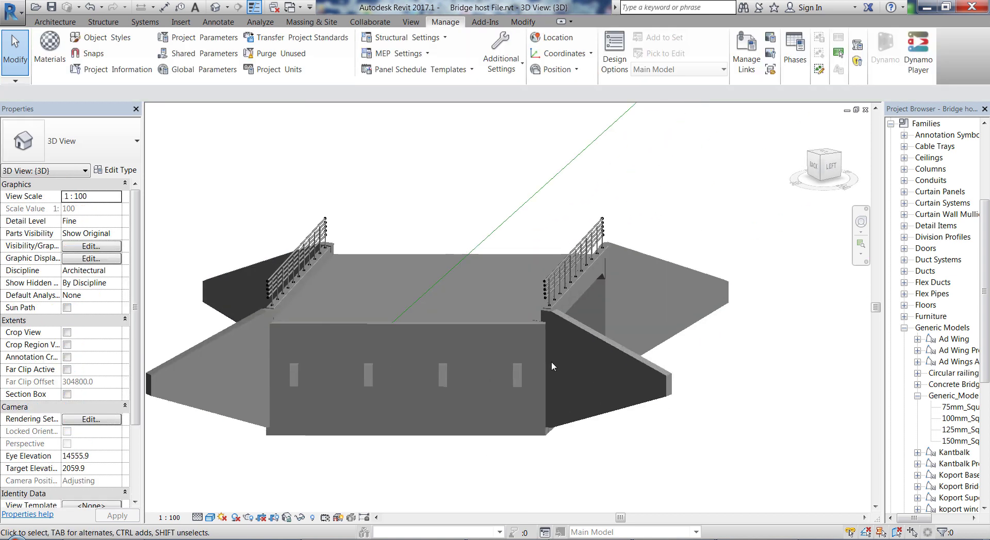
middle_click_drag(669, 485, 619, 457, "shift")
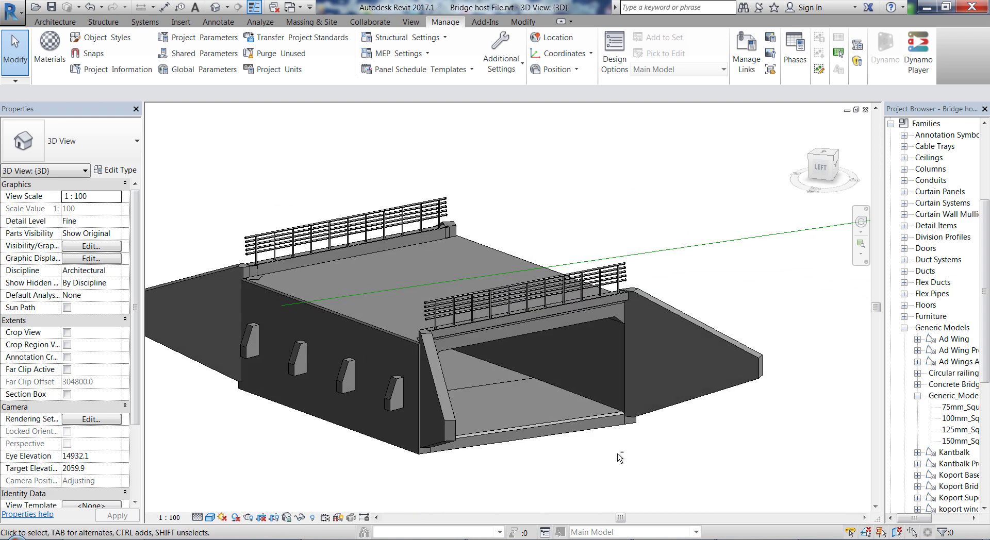
left_click(531, 326)
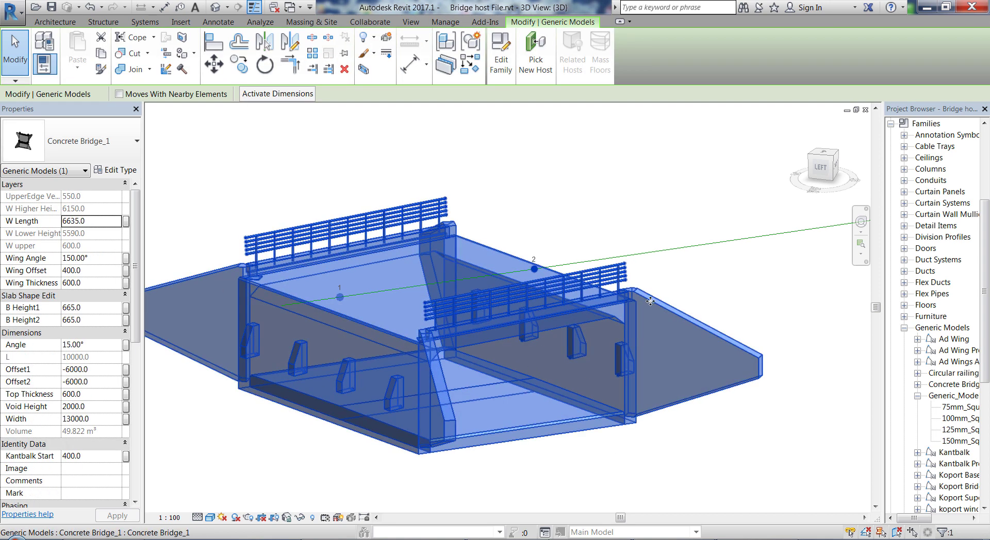
middle_click_drag(547, 310, 655, 428, "shift")
key("Escape")
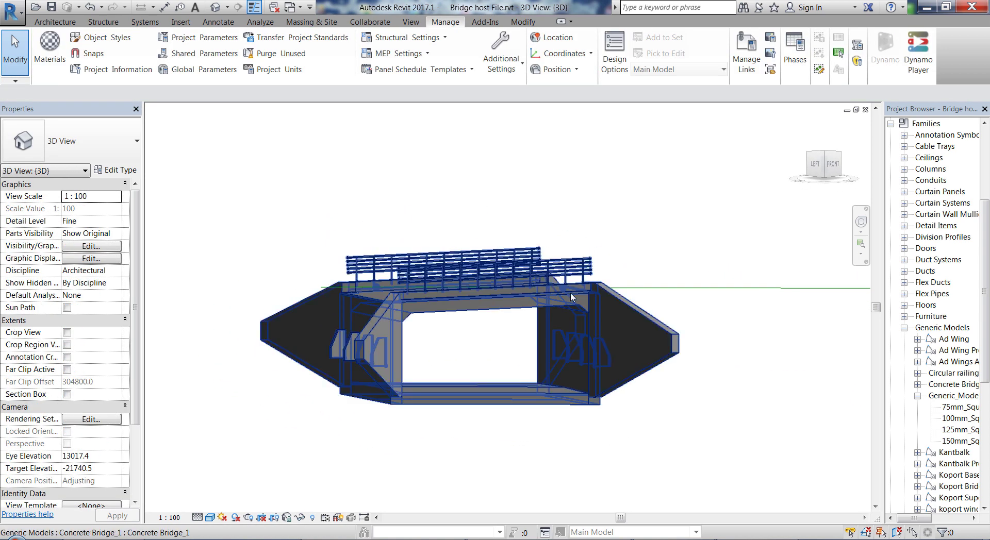
Step: Keep orbiting and zooming to view the bridge and its underside from other angles
middle_click_drag(448, 422, 567, 449, "shift")
scroll(588, 452, "up", 4)
scroll(568, 454, "up", 6)
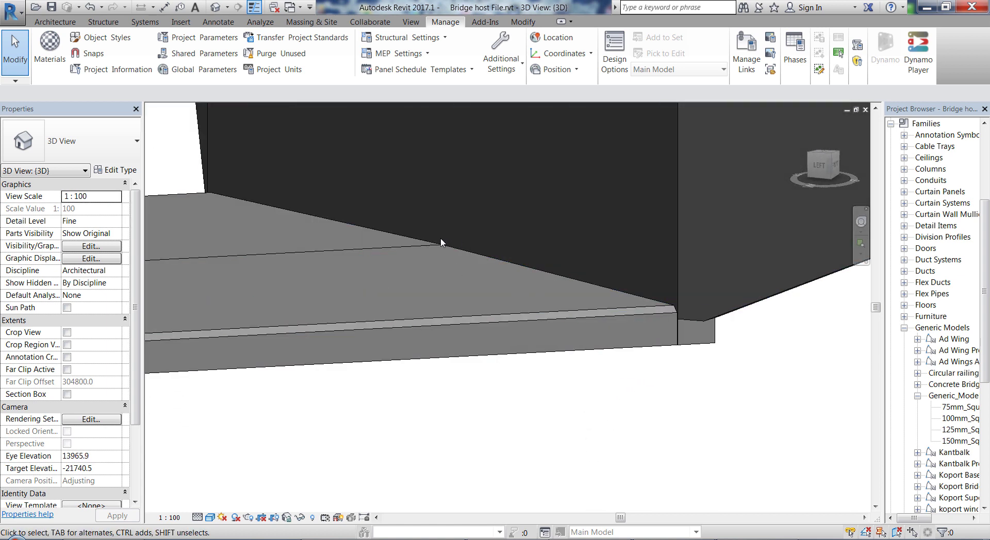
scroll(505, 317, "down", 4)
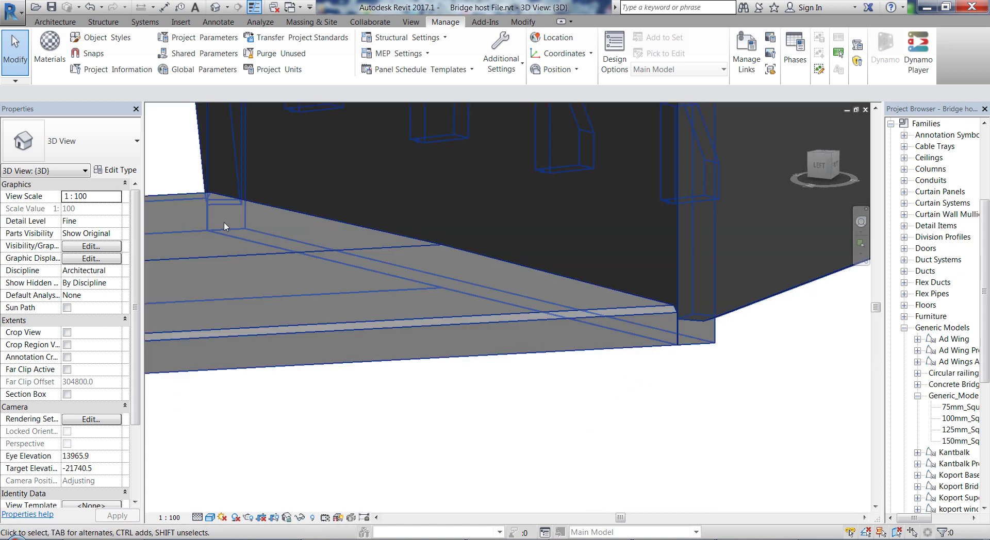
middle_click_drag(442, 380, 485, 371, "shift")
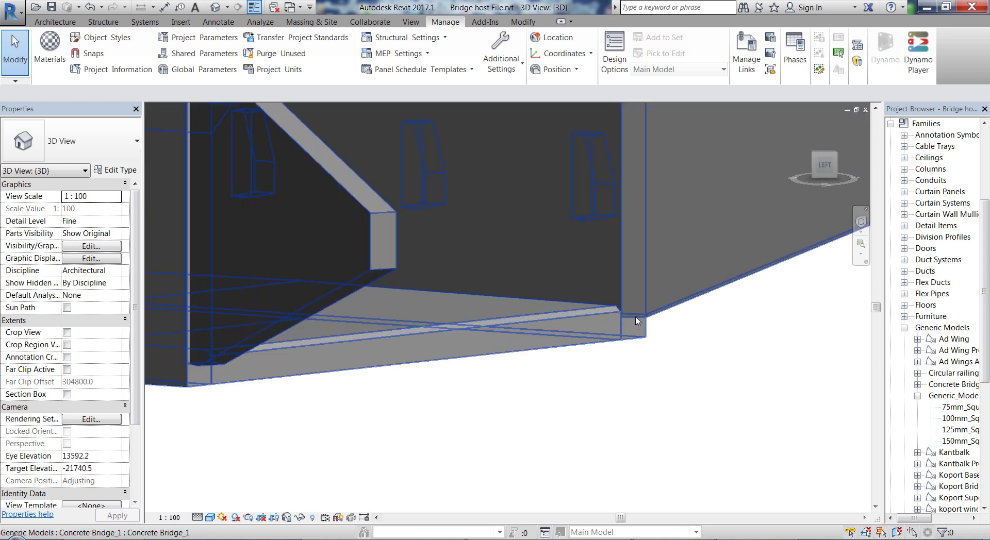
scroll(634, 353, "down", 5)
Step: Set the bridge's W Length to 8000, apply it, and check the longer wings
left_click(553, 353)
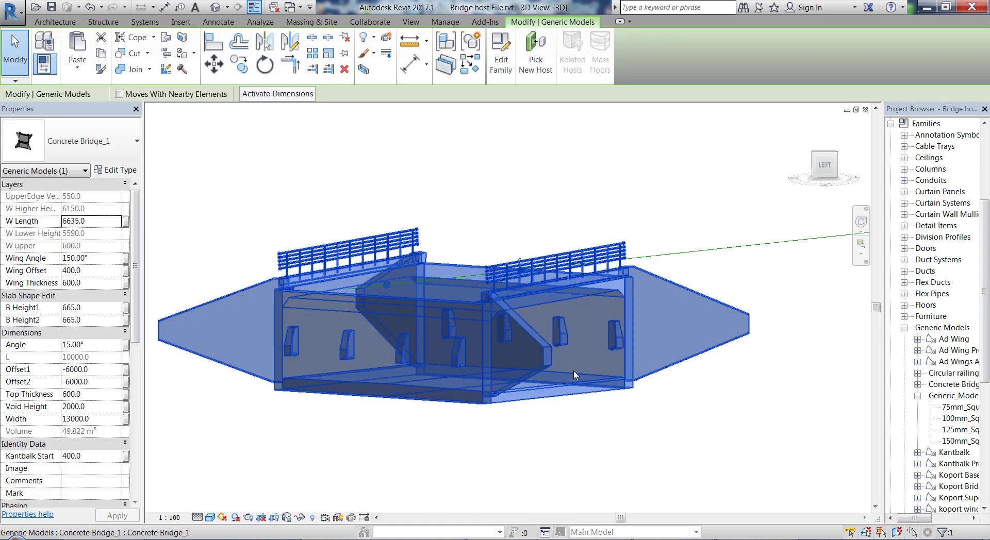
middle_click_drag(573, 370, 624, 500, "shift")
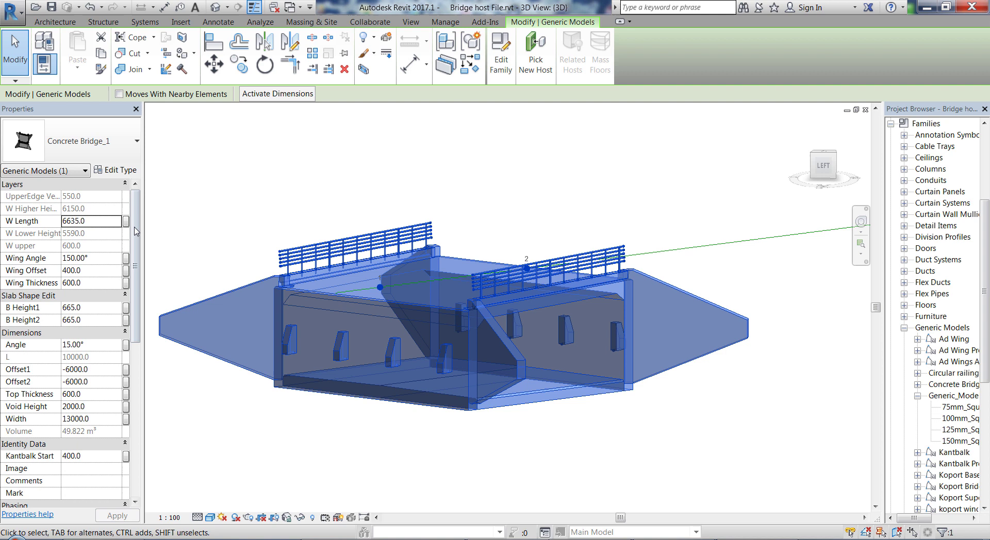
double_click(117, 225)
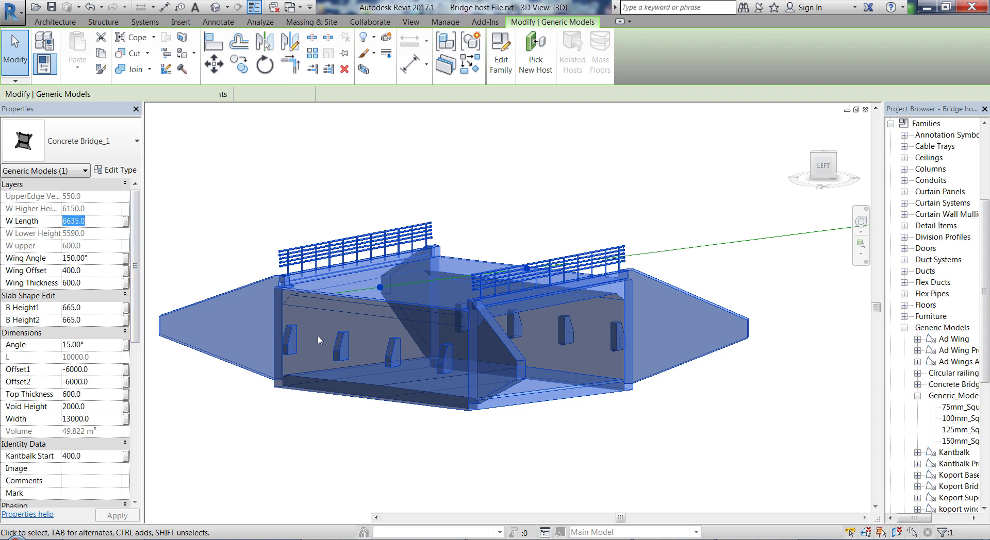
middle_click_drag(607, 452, 523, 457, "shift")
double_click(99, 222)
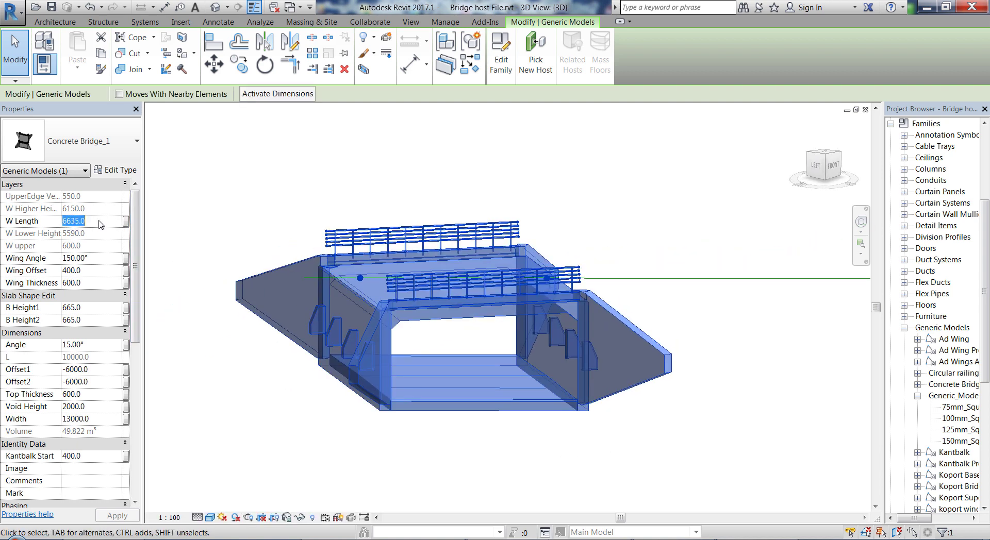
type("8000")
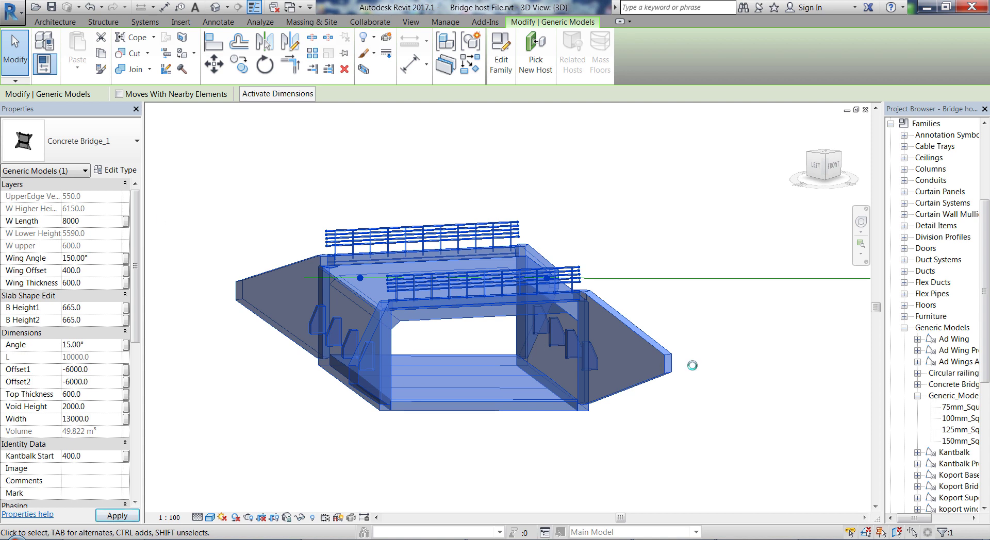
left_click(671, 446)
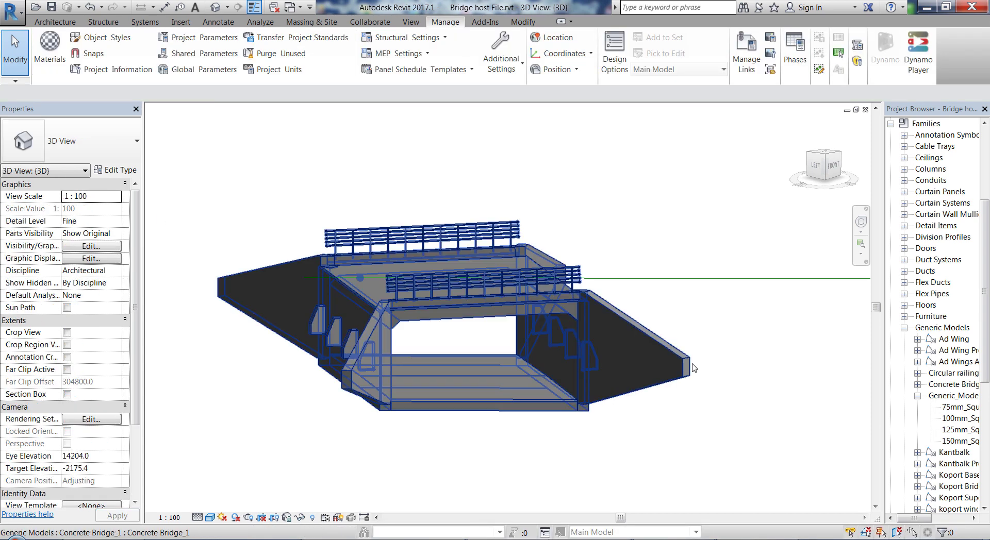
middle_click_drag(671, 446, 741, 415, "shift")
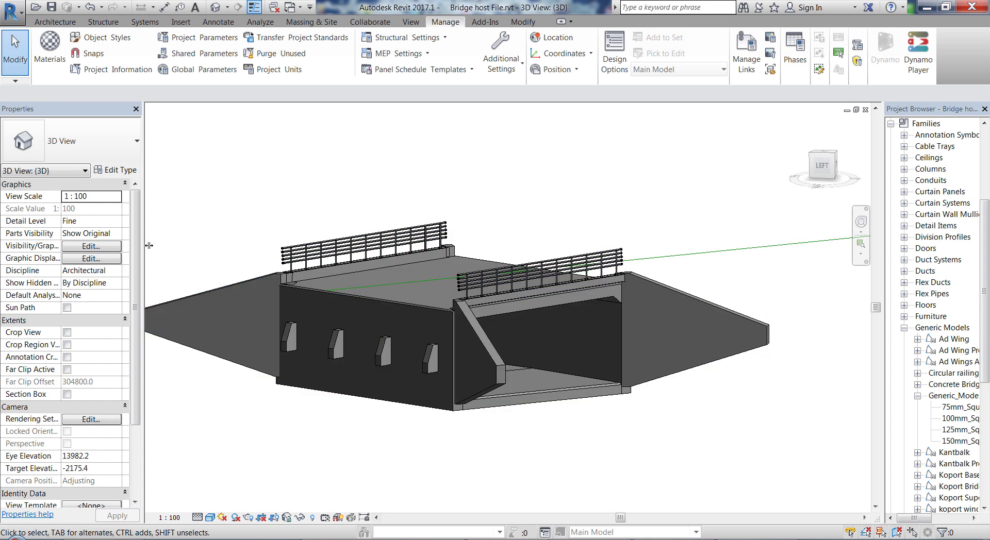
Step: Reselect the bridge and begin entering 4000 as the new W Length
left_click(494, 347)
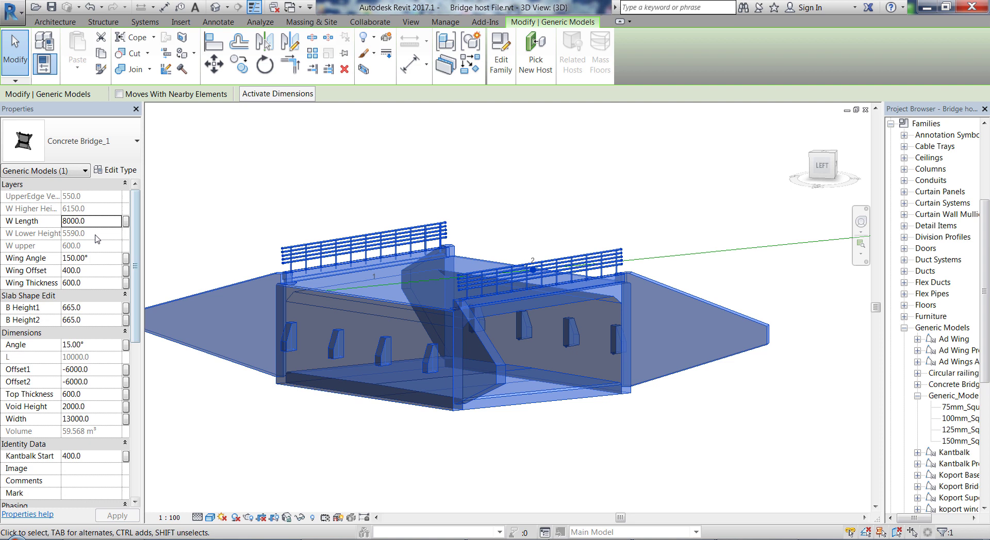
left_click(98, 224)
type("400")
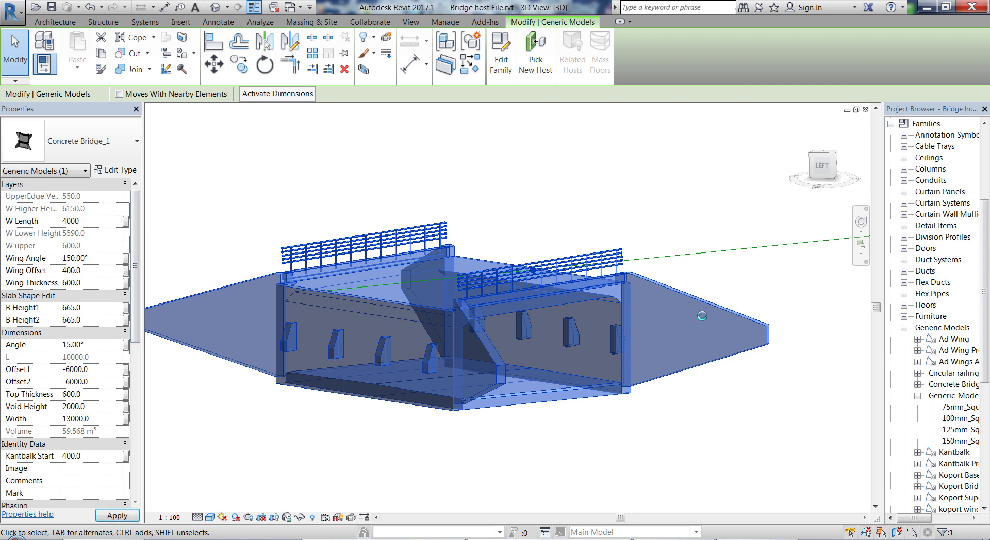
Step: Apply the 4000 W Length and orbit to inspect the shorter wings
left_click(698, 371)
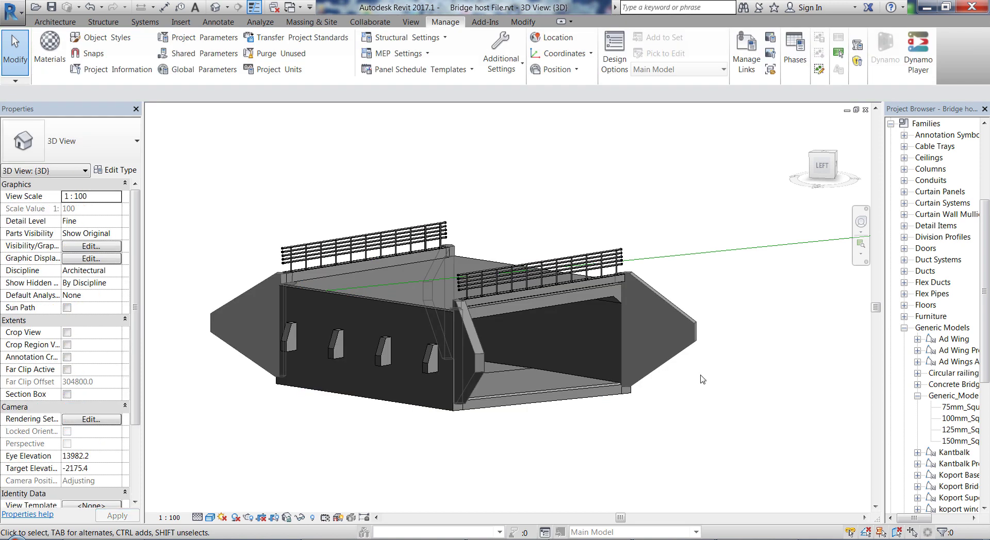
middle_click_drag(677, 434, 776, 363, "shift")
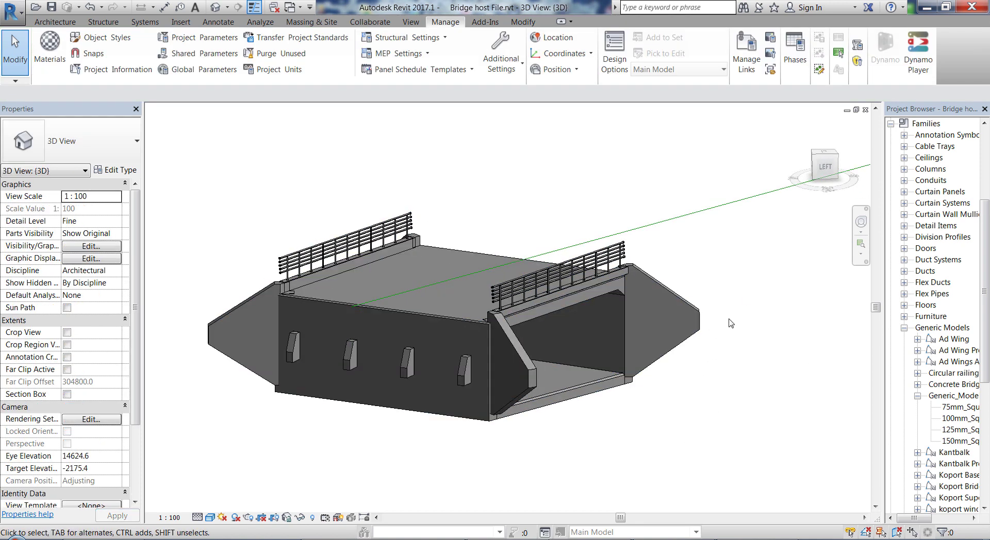
middle_click_drag(731, 323, 617, 341, "shift")
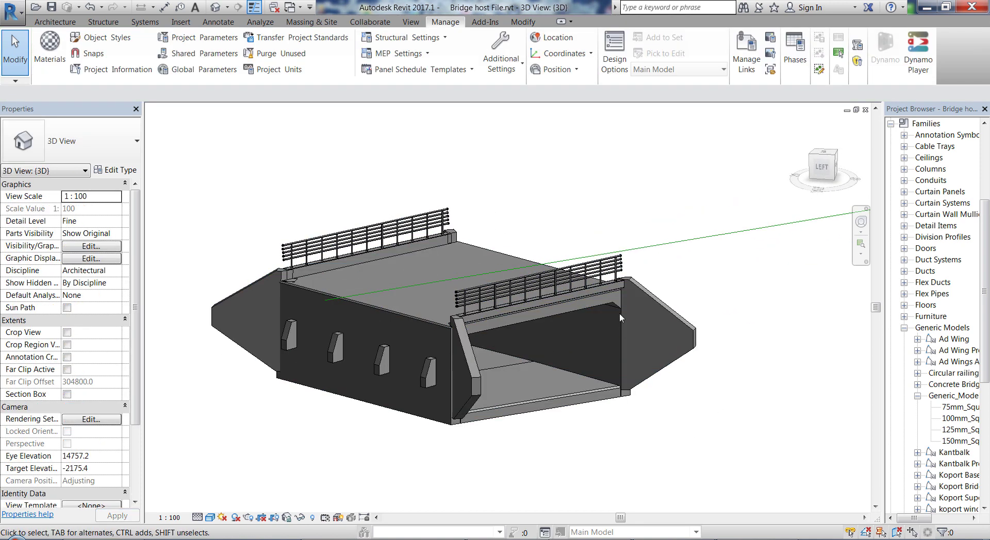
Step: Change the bridge's Wing Angle from 150 to 180 and apply it
left_click(597, 305)
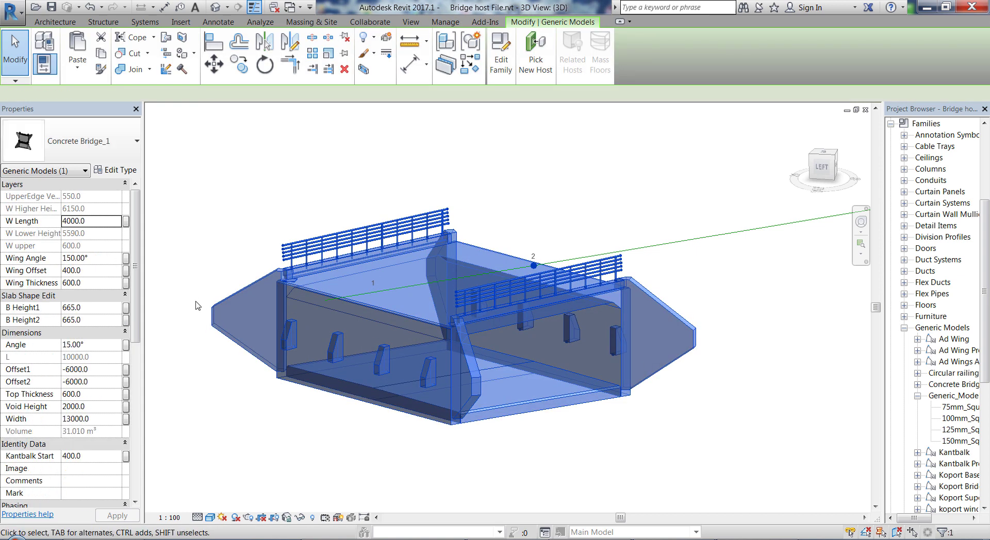
middle_click_drag(196, 305, 100, 263, "shift")
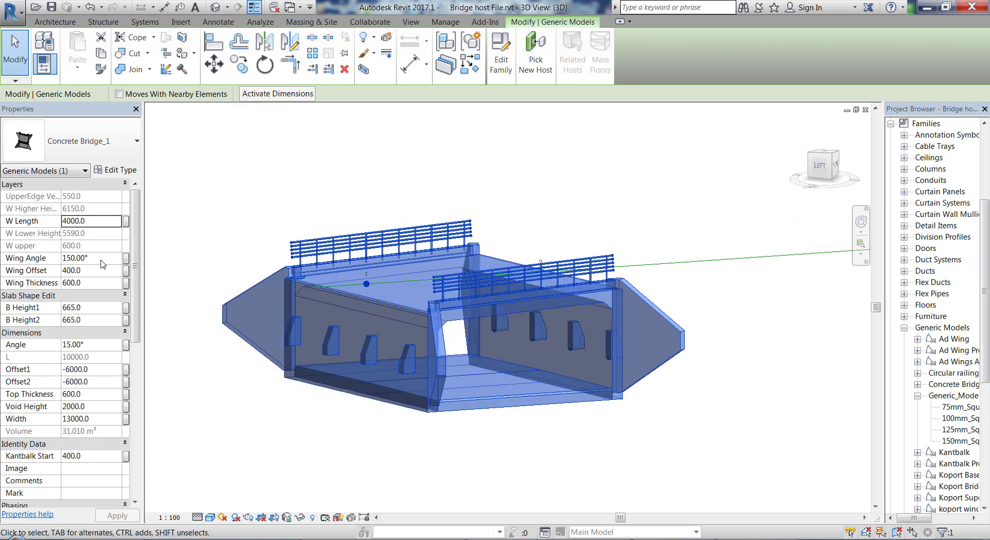
left_click(101, 262)
left_click(108, 260)
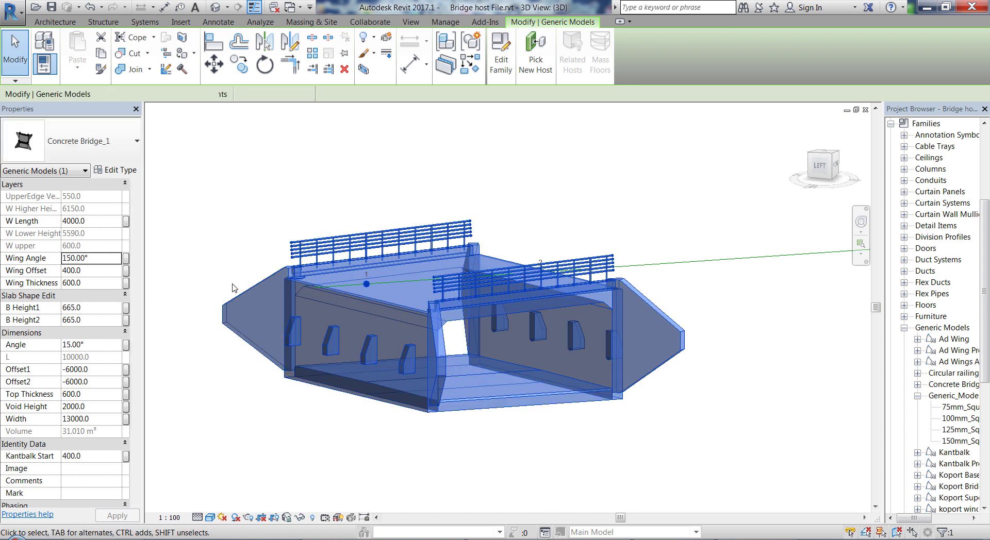
left_click(107, 261)
middle_click_drag(567, 309, 576, 384, "shift")
left_click(757, 299)
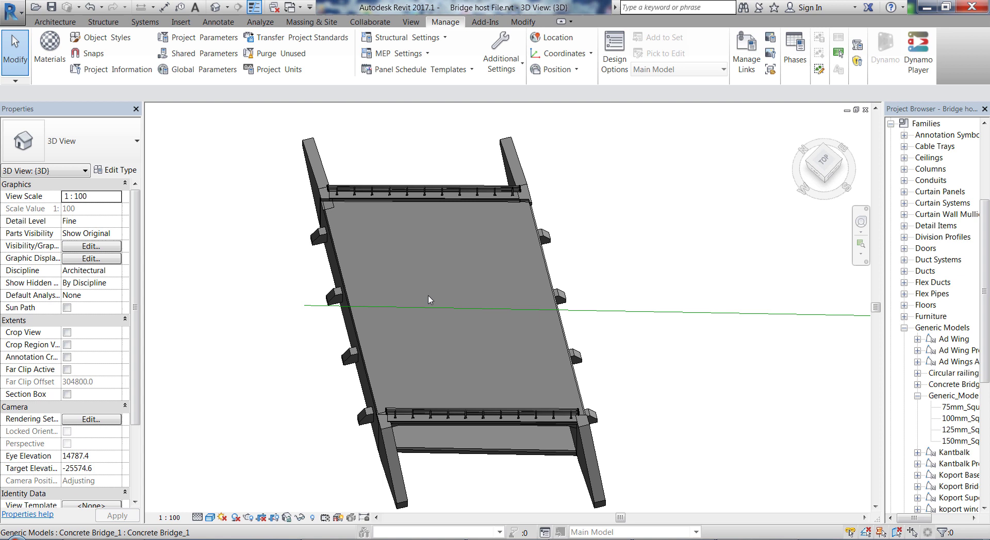
Step: Reselect the bridge and start editing the next wing value in Properties
left_click(576, 384)
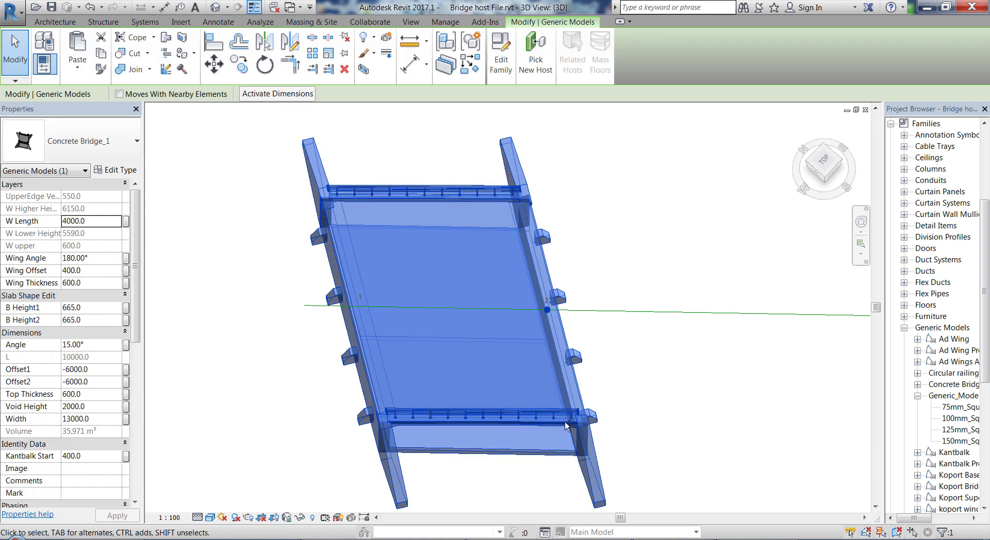
middle_click_drag(576, 384, 686, 243, "shift")
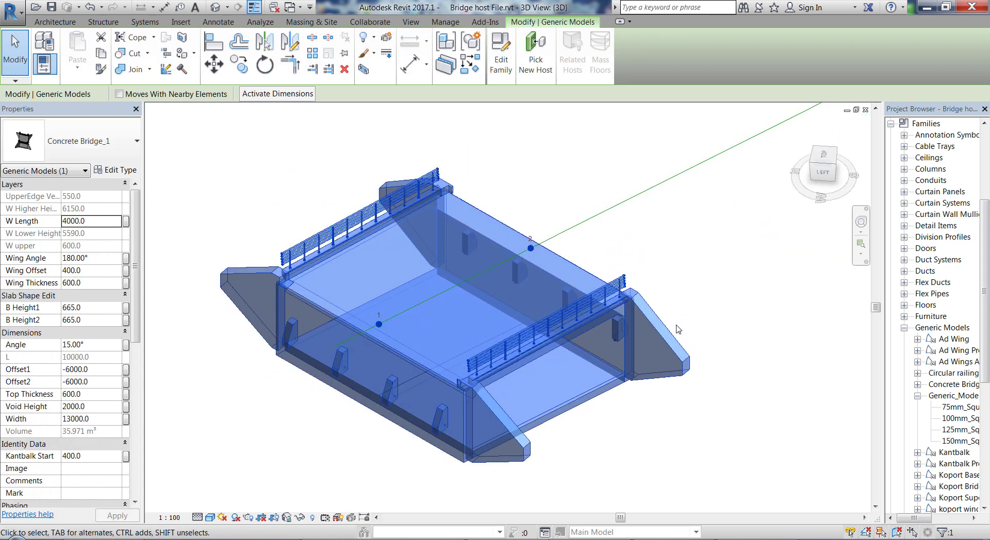
left_click(101, 273)
middle_click_drag(671, 371, 702, 398, "shift")
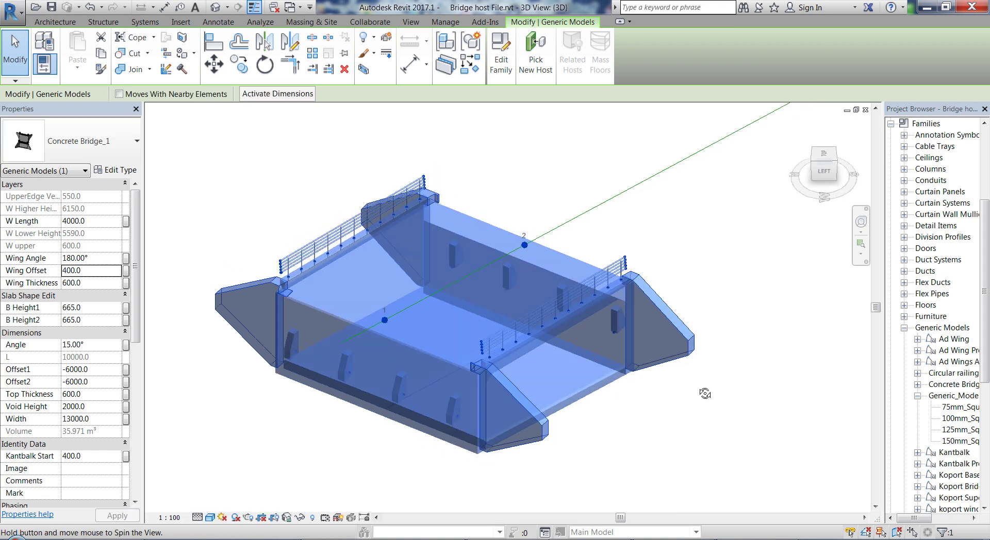
left_click(103, 274)
Step: Enter 8000 for Wing Thickness, orbit to check it, and bring up the bridge's Type Properties
left_click(100, 284)
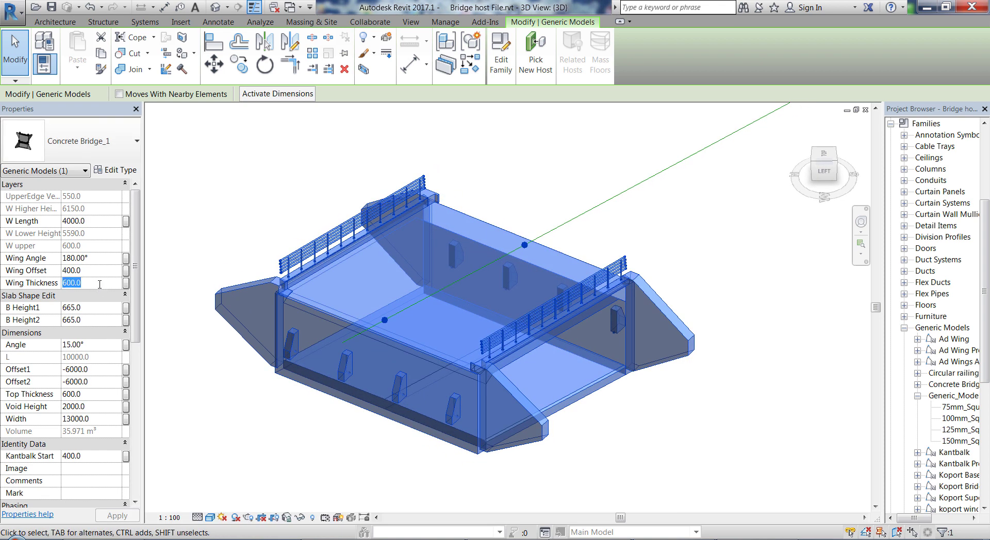
type("800")
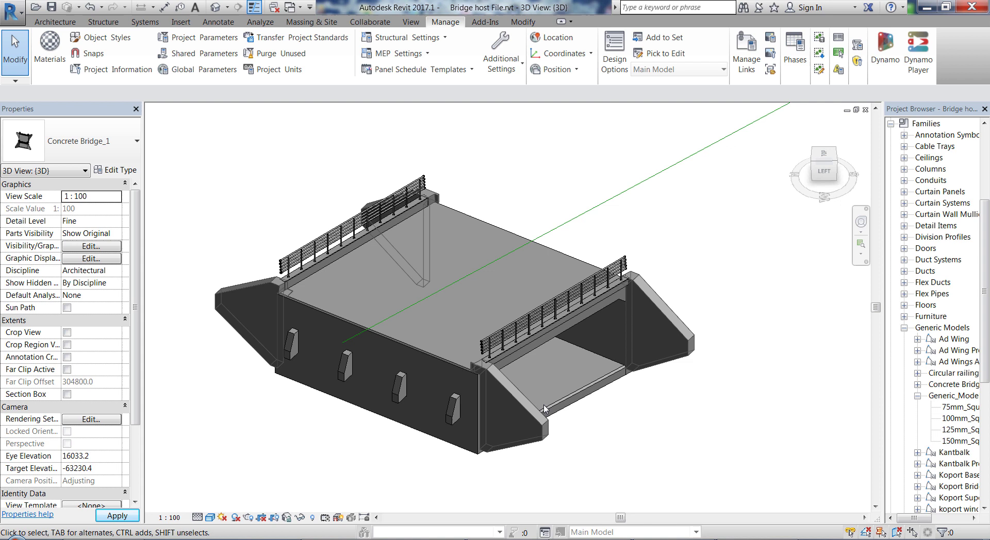
middle_click_drag(543, 405, 467, 404, "shift")
left_click(117, 170)
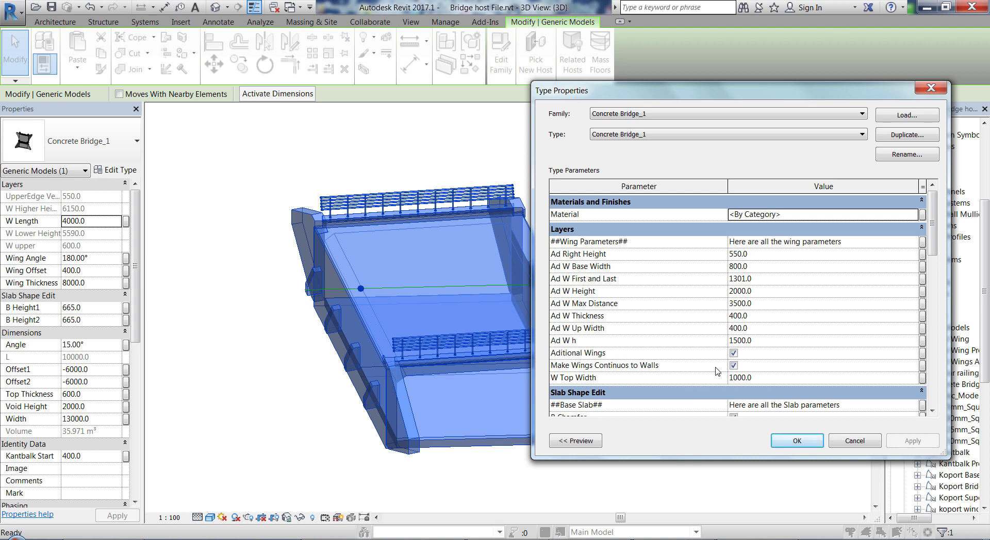
Step: Uncheck Make Wings Continuos to Walls, confirm with OK, and enter 600 for Wing Thickness
left_click(734, 365)
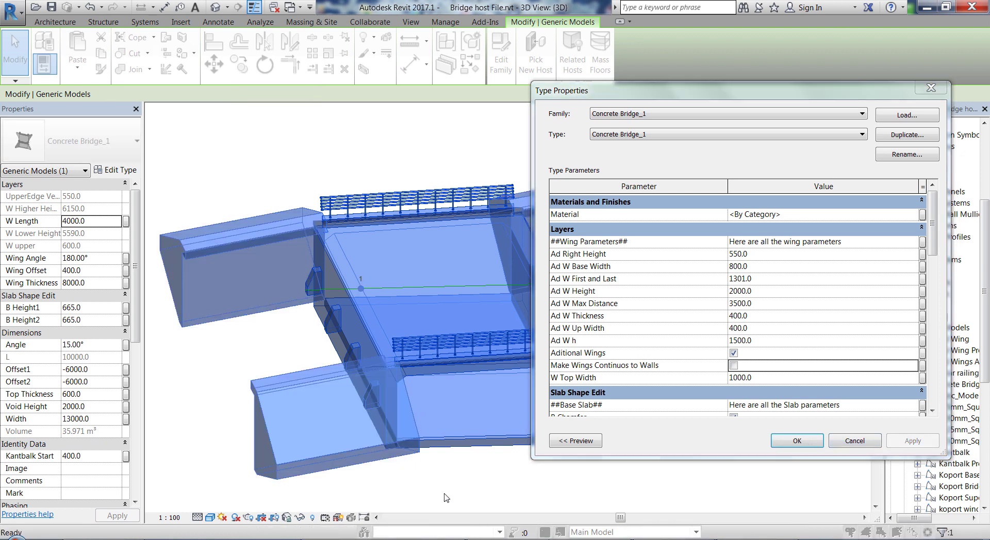
left_click(797, 440)
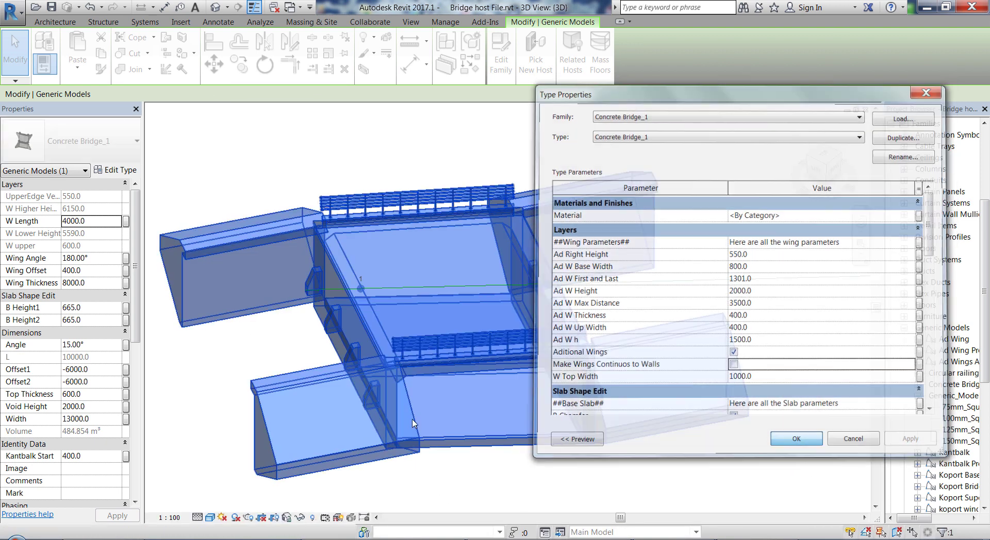
left_click(106, 287)
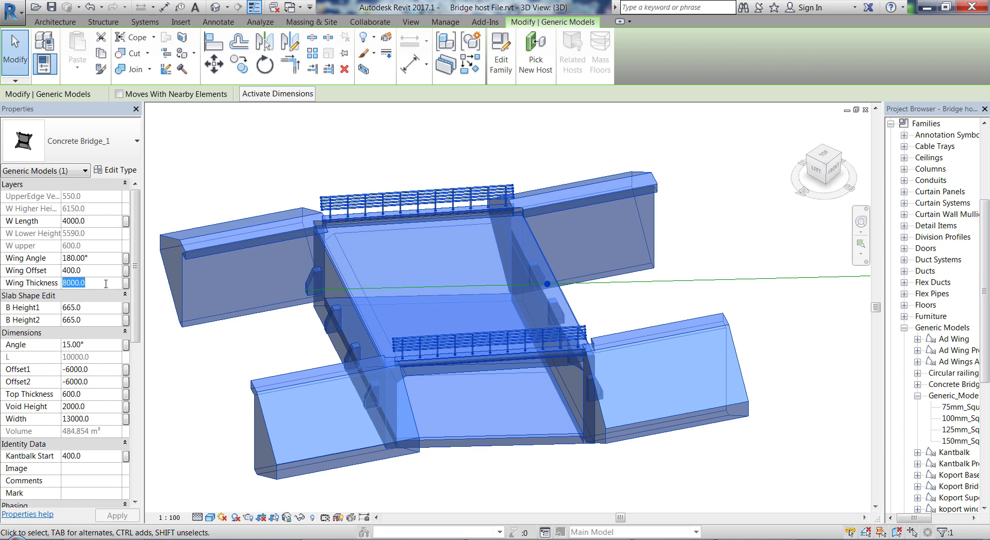
type("600")
Step: Commit the 600 wing thickness, then re-enable Make Wings Continuos to Walls in Type Properties and apply
left_click(573, 467)
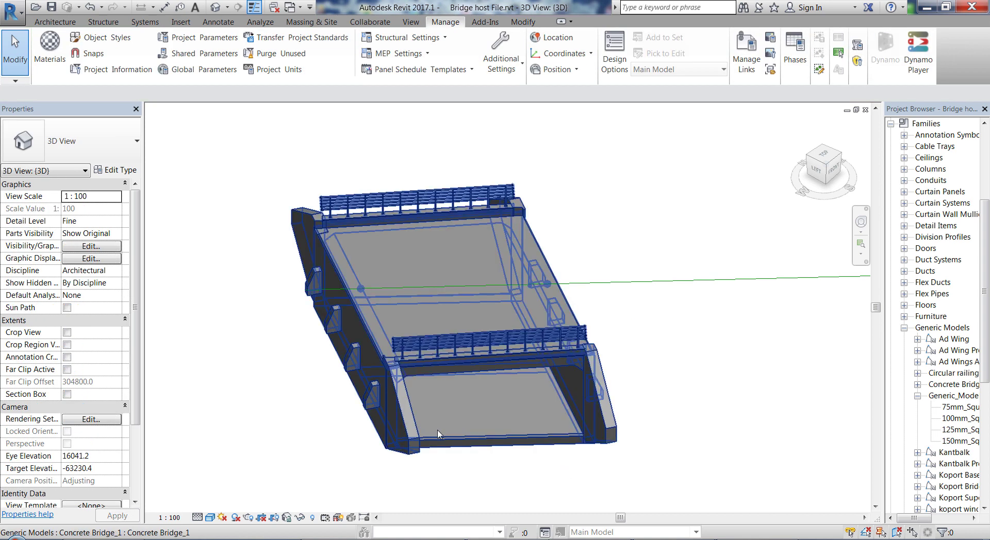
left_click(410, 429)
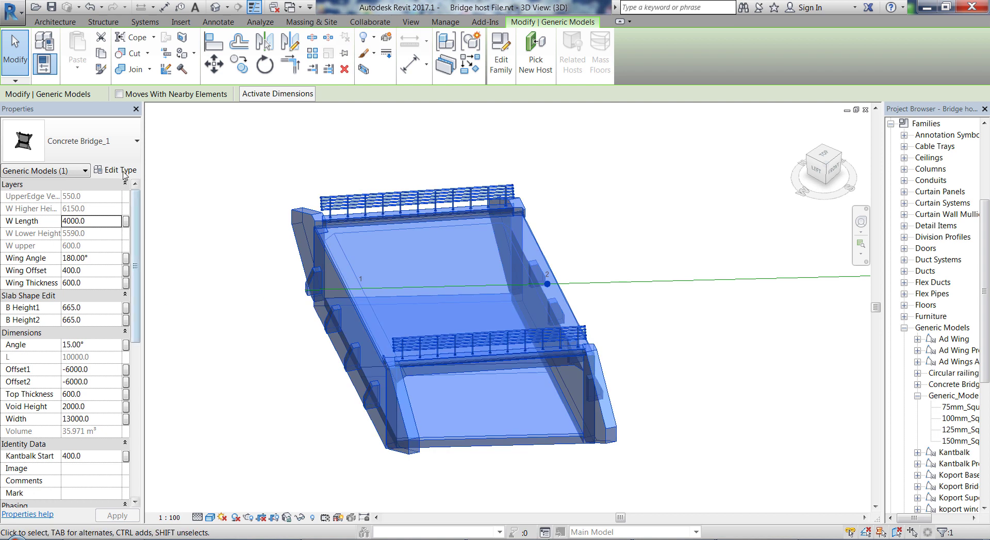
left_click(108, 170)
left_click(734, 366)
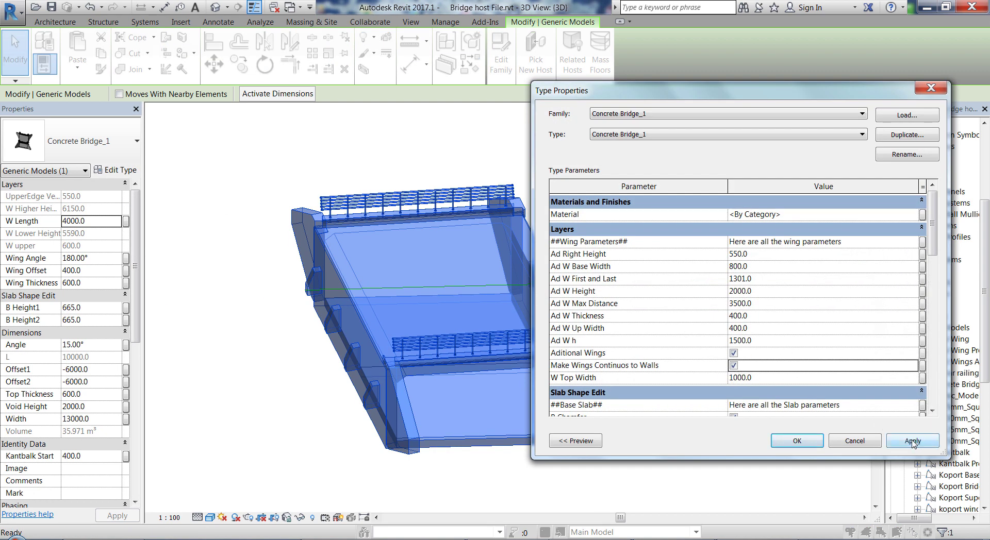
left_click(913, 441)
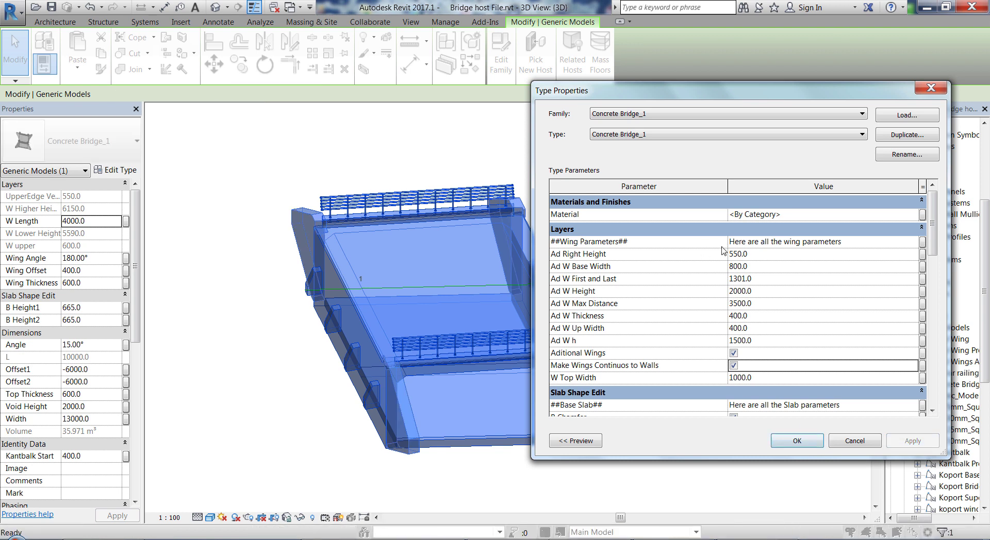
left_click_drag(933, 249, 939, 400)
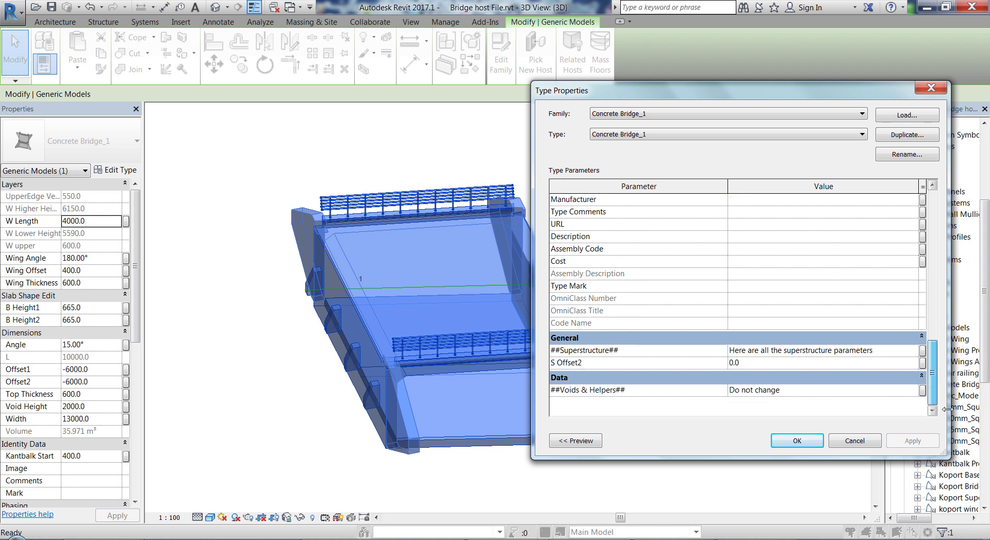
left_click(797, 441)
Step: Orbit and zoom around the bridge until reaching a near top-down view
key("Escape")
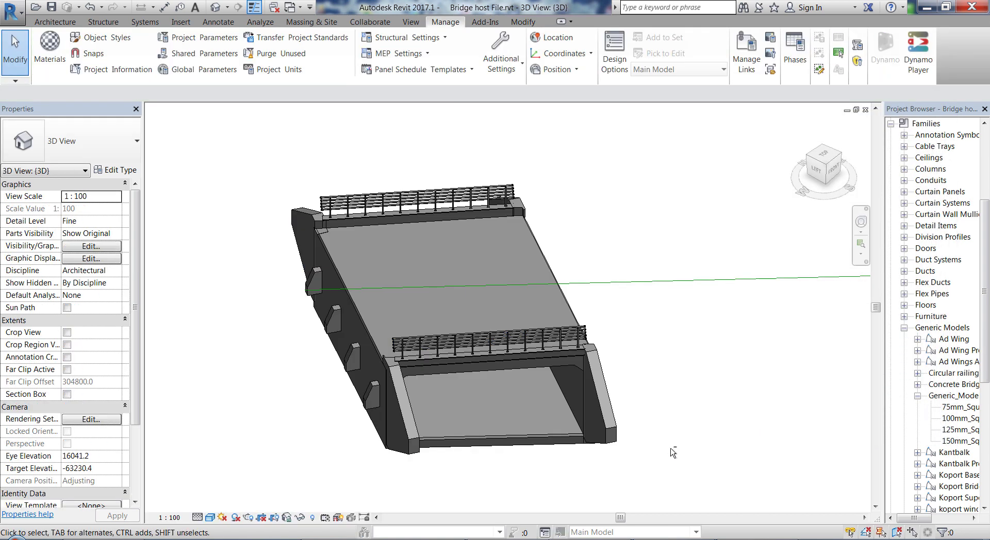
middle_click_drag(751, 418, 749, 369, "shift")
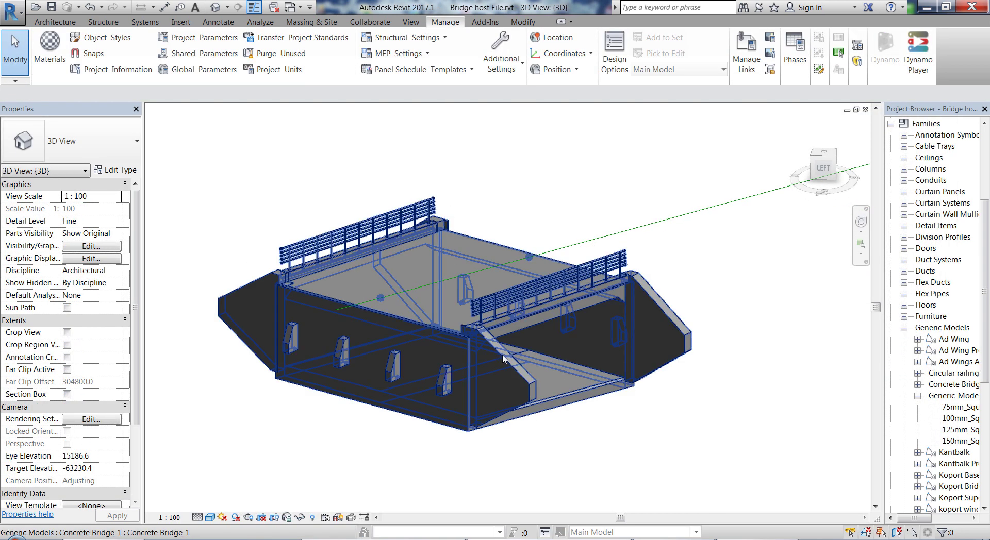
left_click(538, 380)
middle_click_drag(537, 381, 506, 380, "shift")
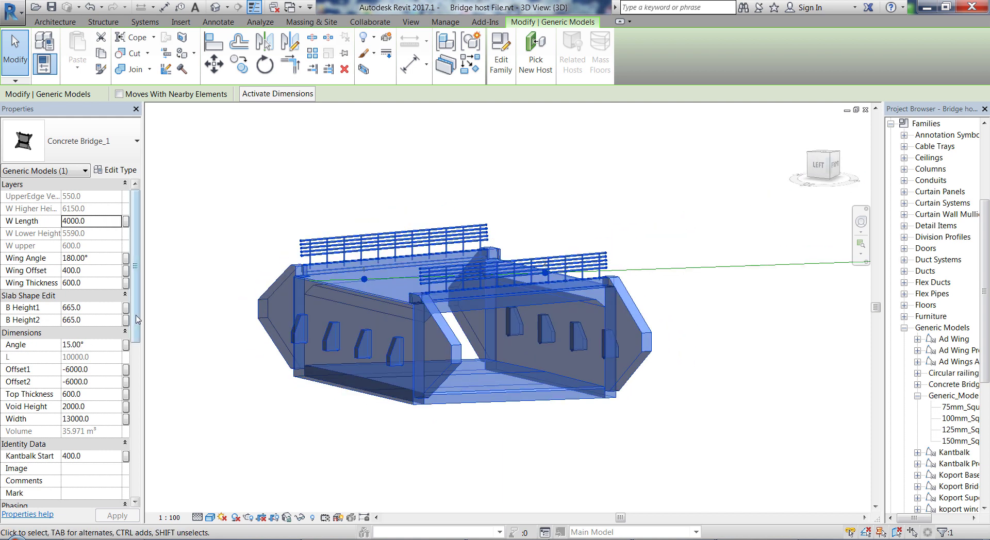
scroll(140, 322, "down", 3)
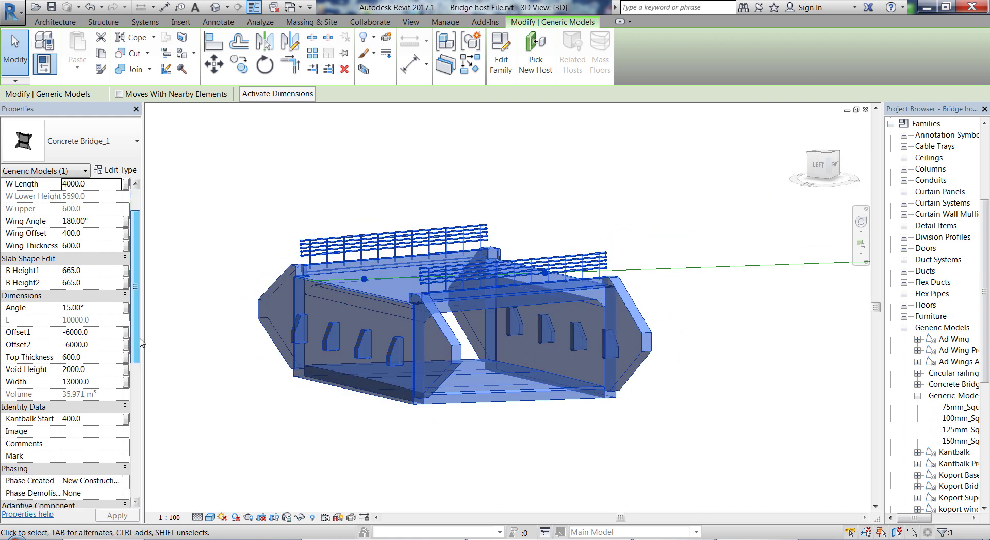
left_click(106, 312)
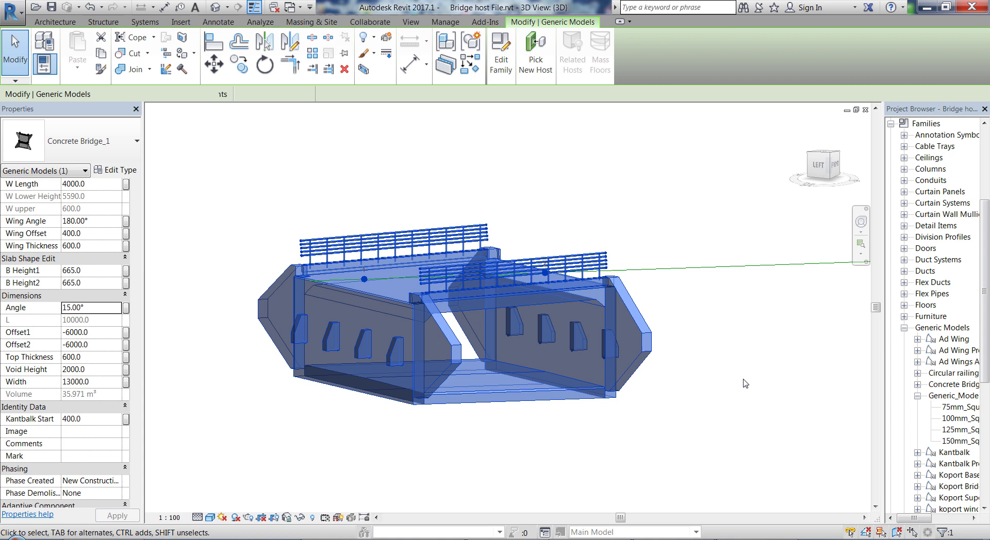
middle_click_drag(742, 384, 692, 269, "shift")
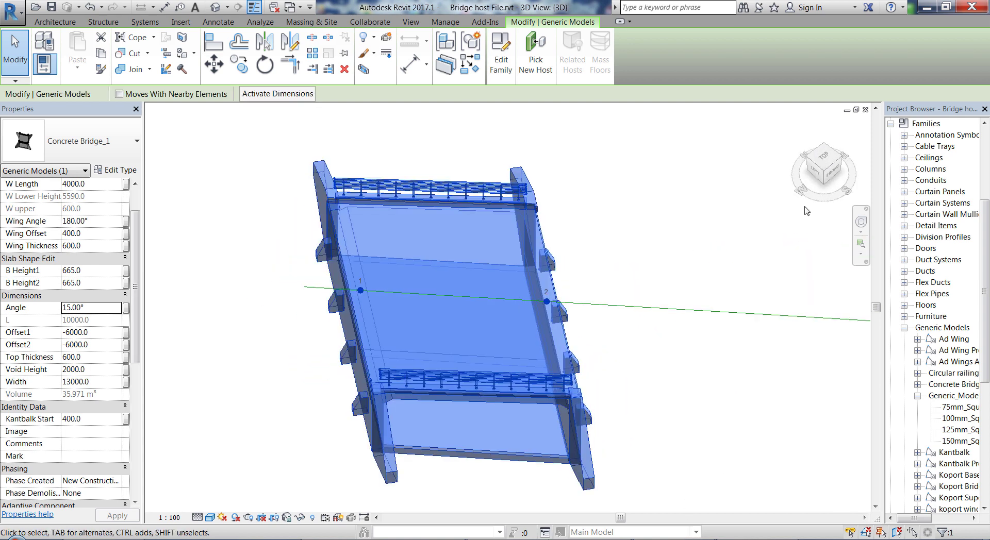
key("Escape")
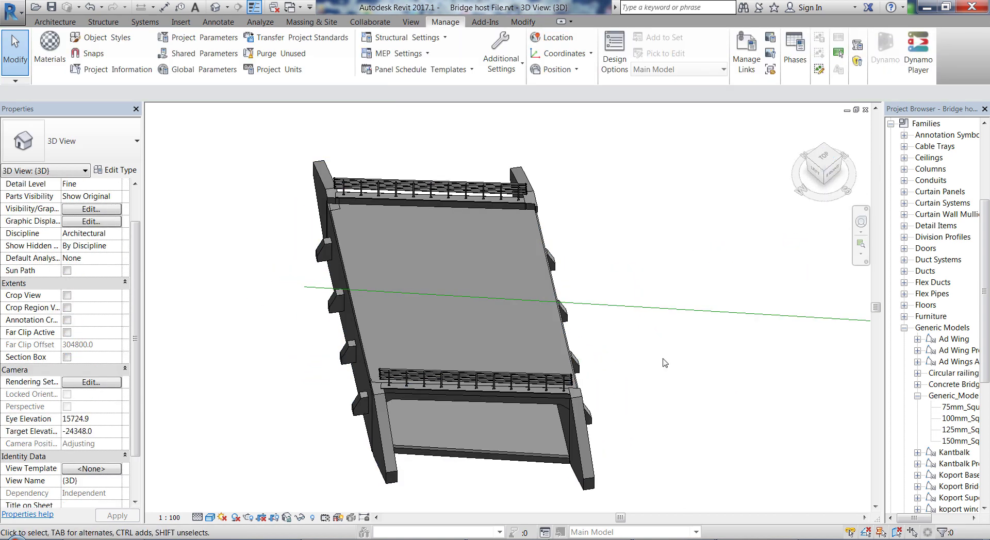
scroll(695, 356, "down", 4)
middle_click_drag(695, 357, 697, 415, "shift")
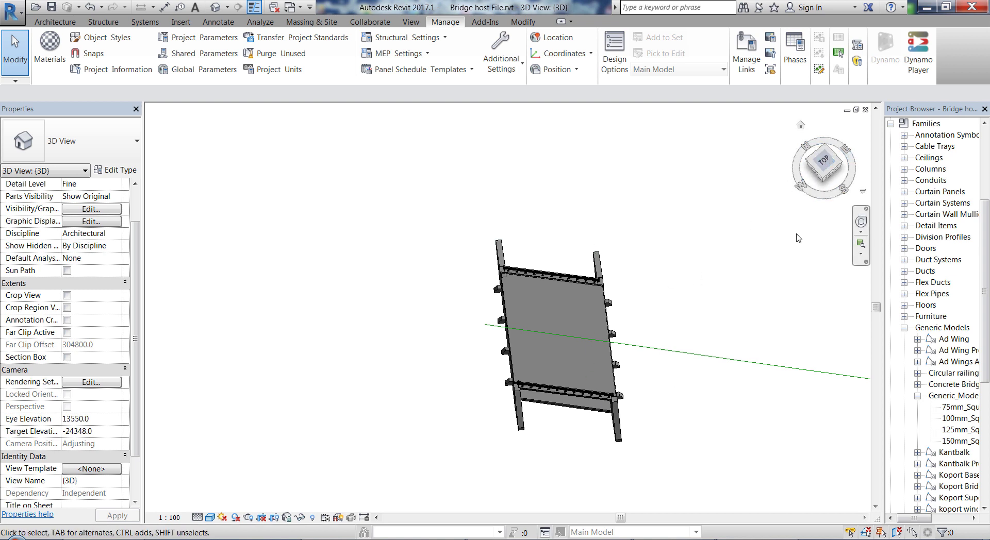
scroll(655, 397, "down", 3)
scroll(785, 208, "up", 2)
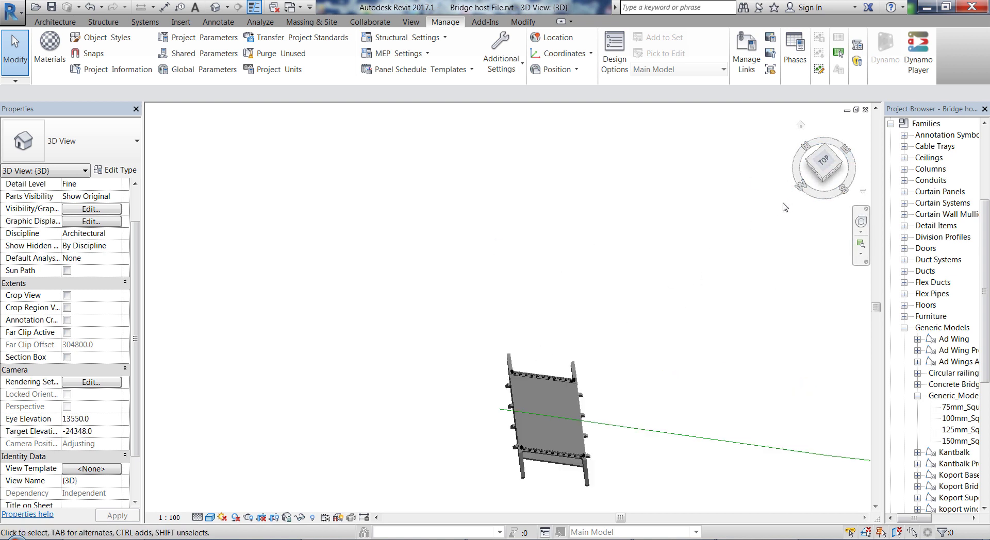
Step: Change the bridge's Angle from 15.00° to 0 and orbit to check the squared deck
left_click(574, 456)
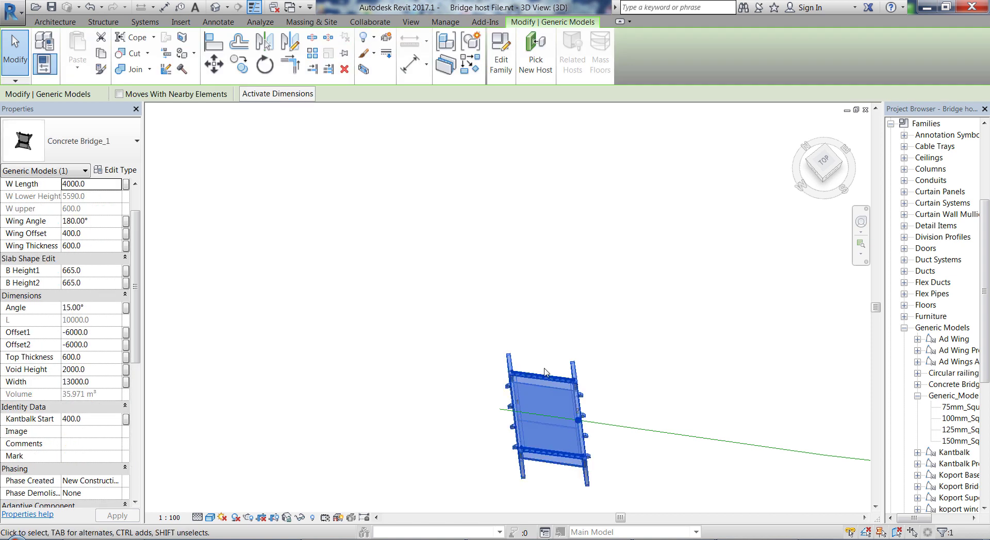
left_click(94, 311)
type("0")
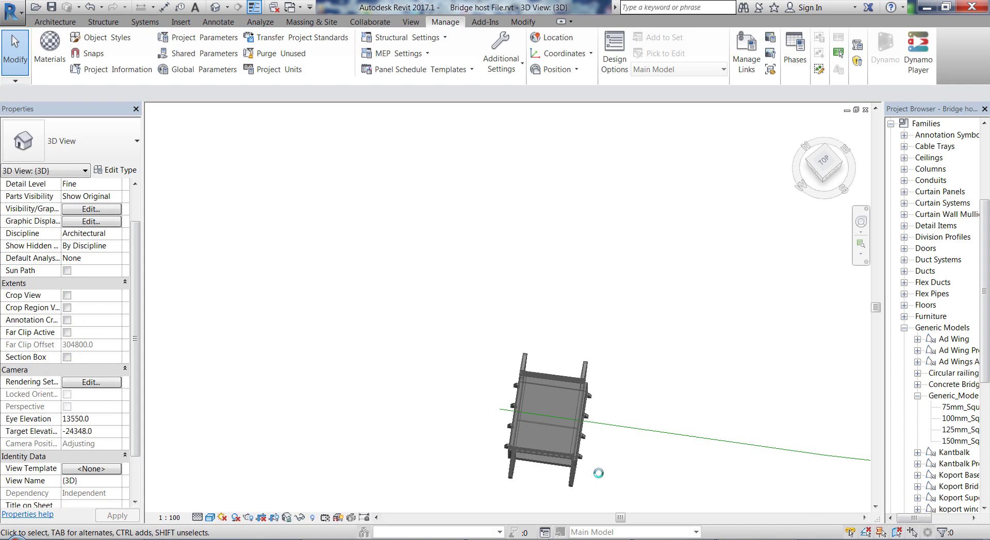
middle_click_drag(638, 299, 595, 326, "shift")
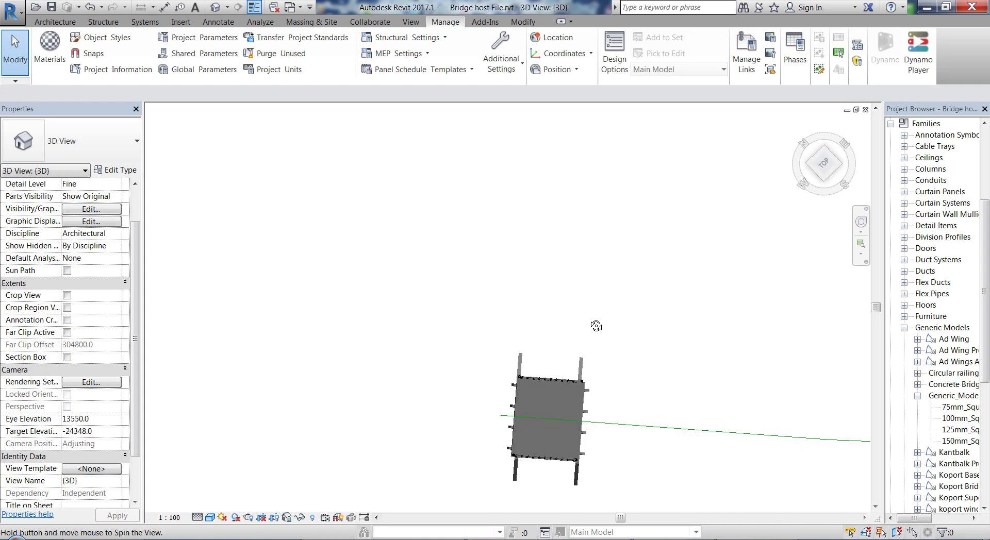
left_click(554, 382)
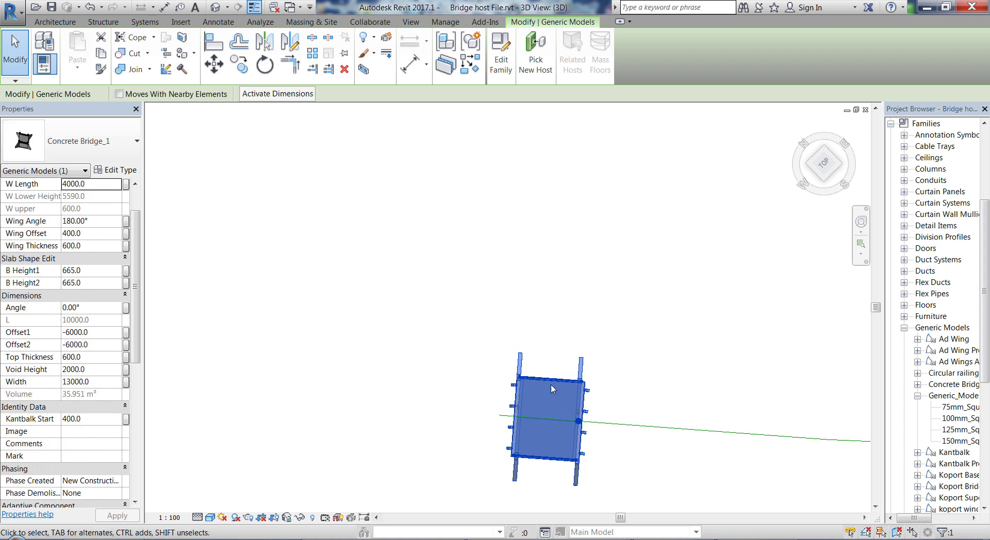
Step: Set the bridge's Offset1 to -8000 and orbit to inspect the lengthened bridge
middle_click_drag(627, 471, 506, 476, "shift")
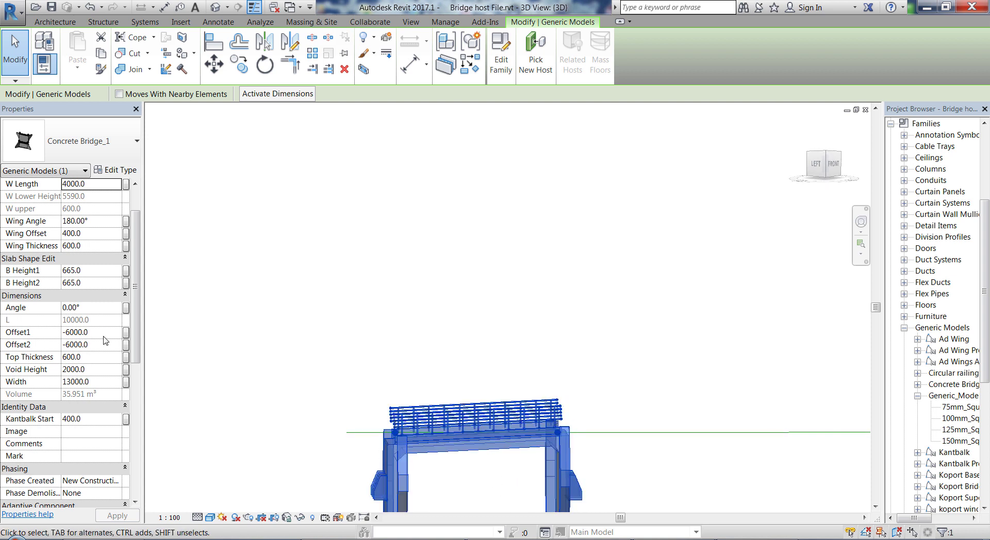
middle_click_drag(553, 304, 505, 433, "shift")
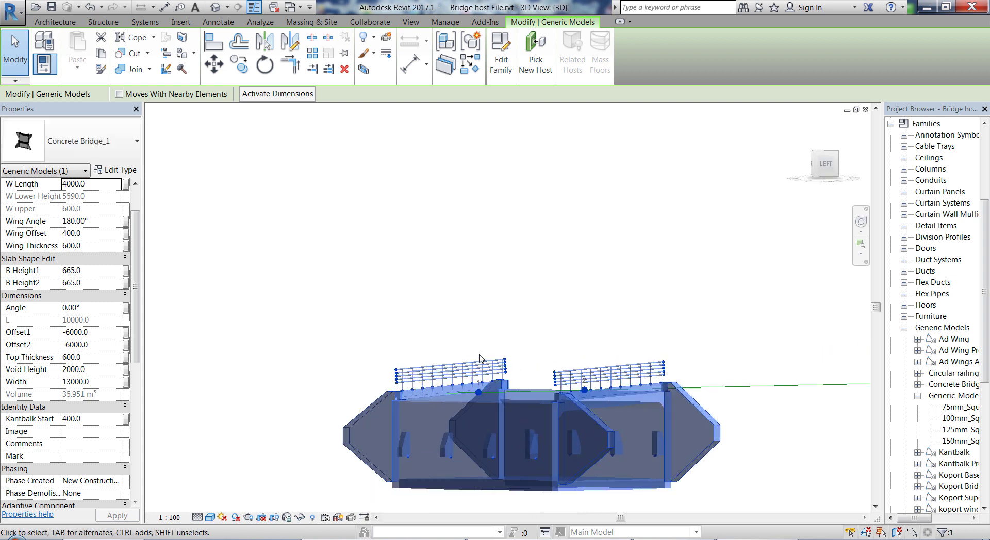
middle_click_drag(611, 383, 577, 402, "shift")
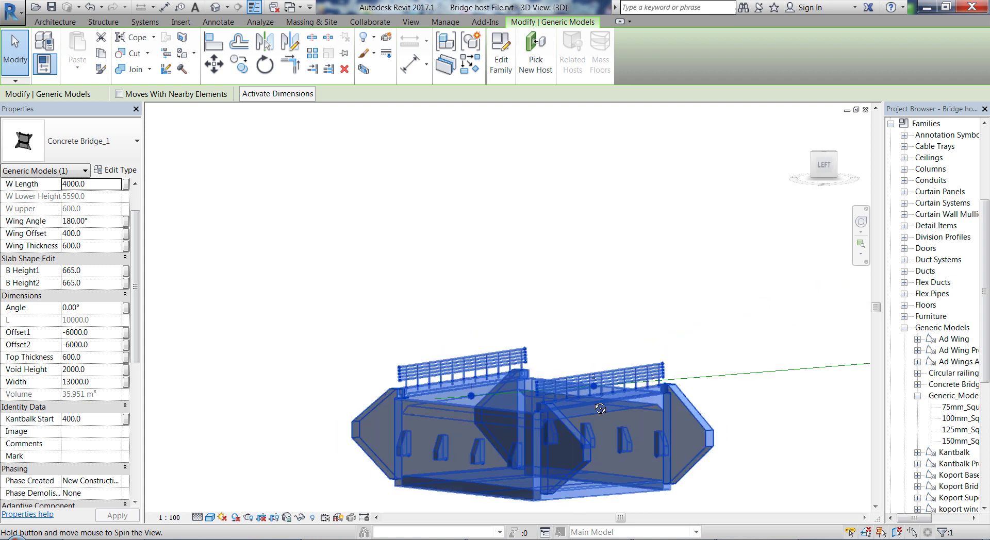
left_click(105, 333)
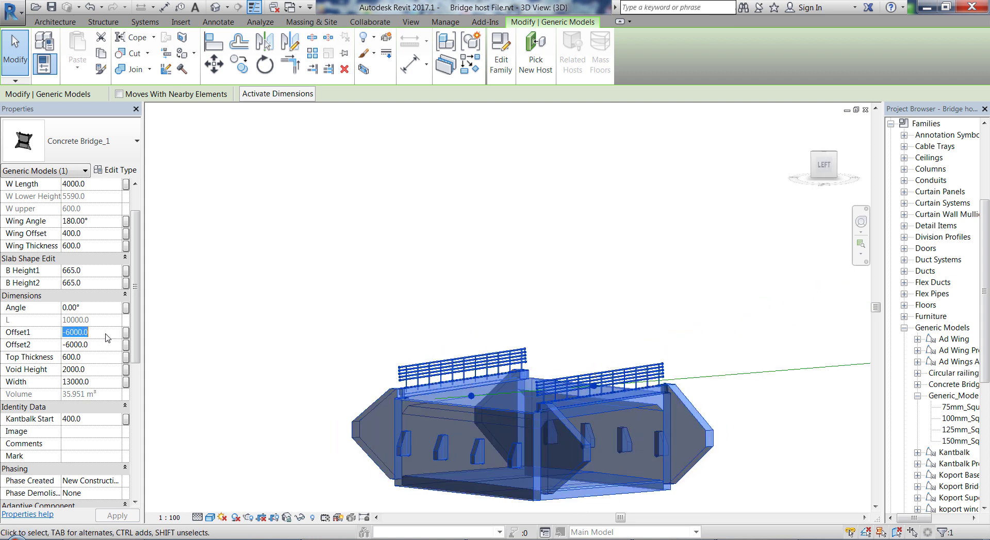
type("-")
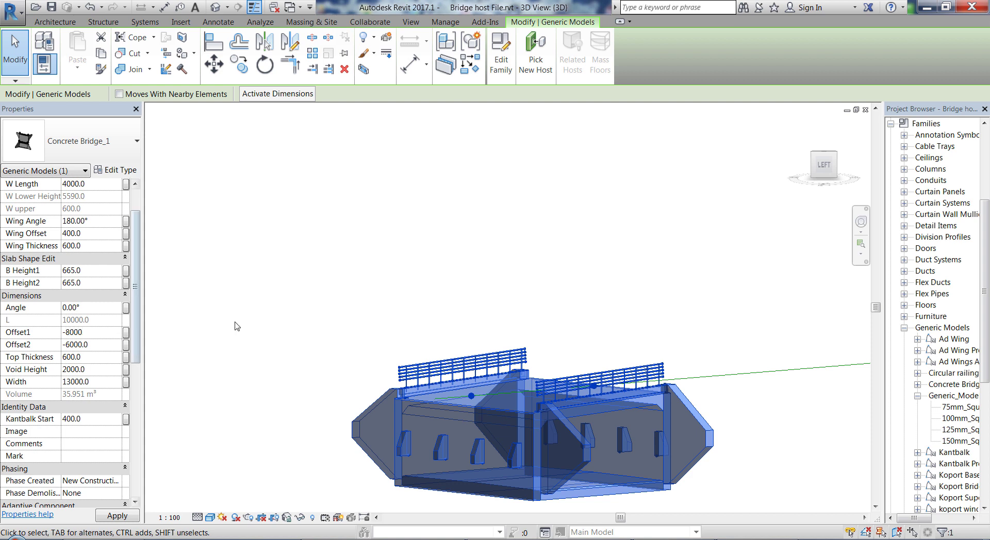
left_click(336, 327)
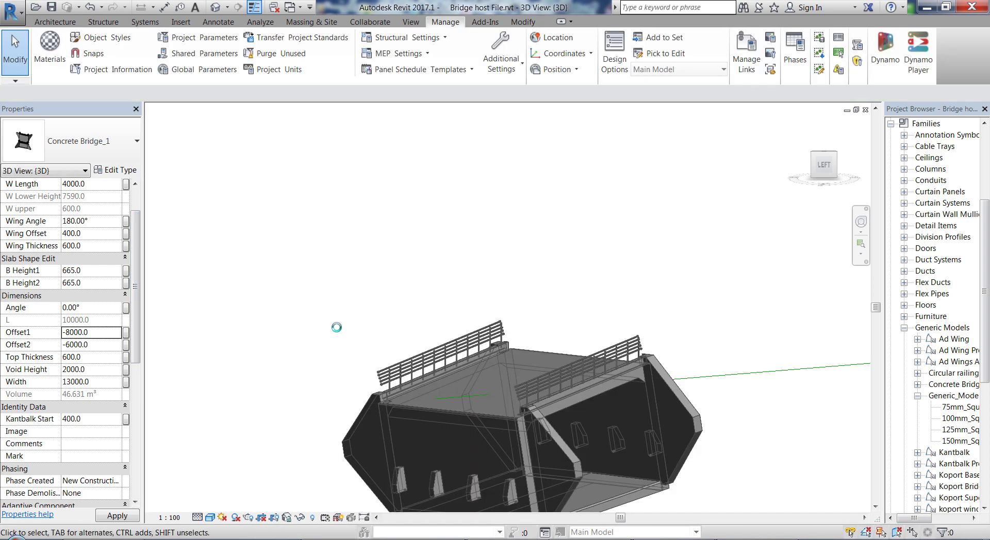
middle_click_drag(580, 435, 692, 379, "shift")
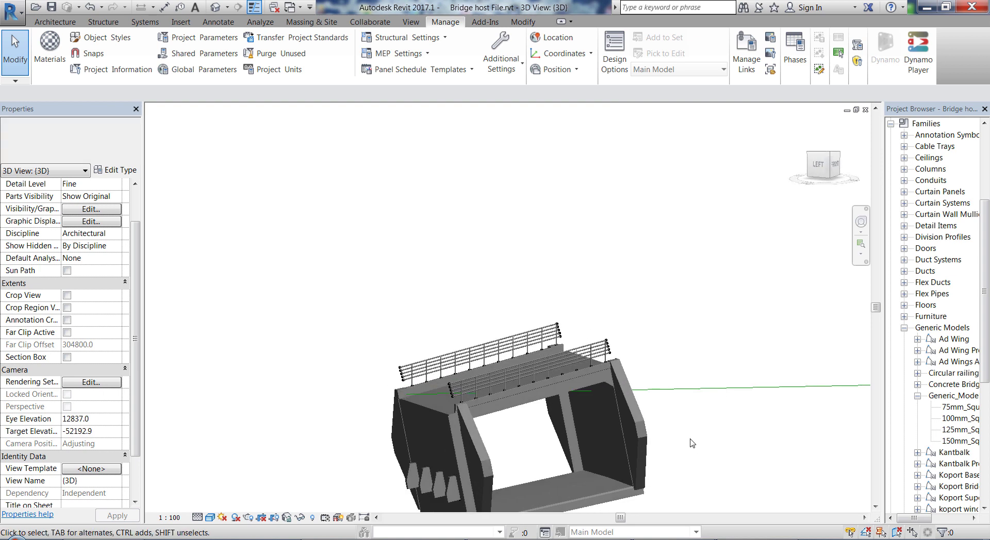
Step: Set Offset2 to -8000 as well and orbit to inspect the regenerated bridge
left_click(474, 425)
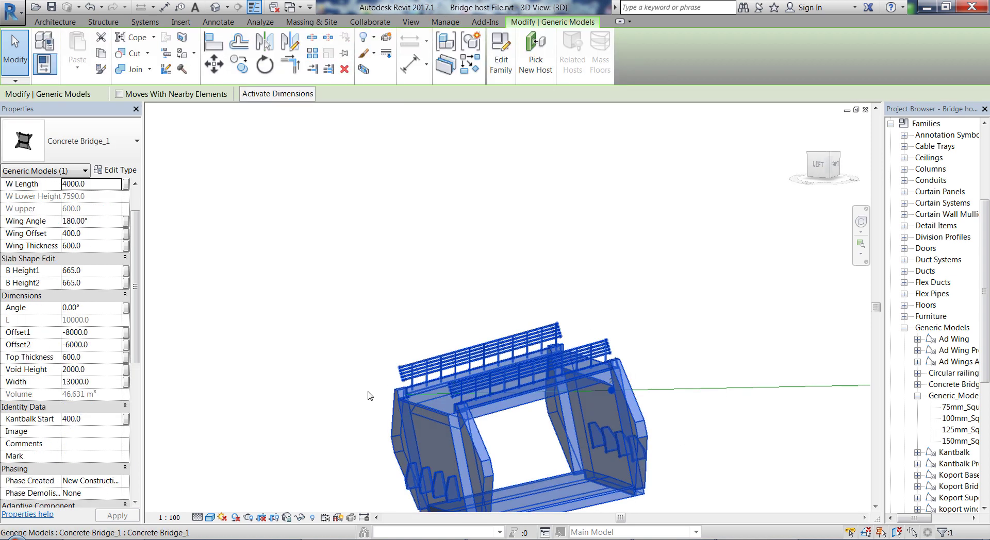
left_click(108, 345)
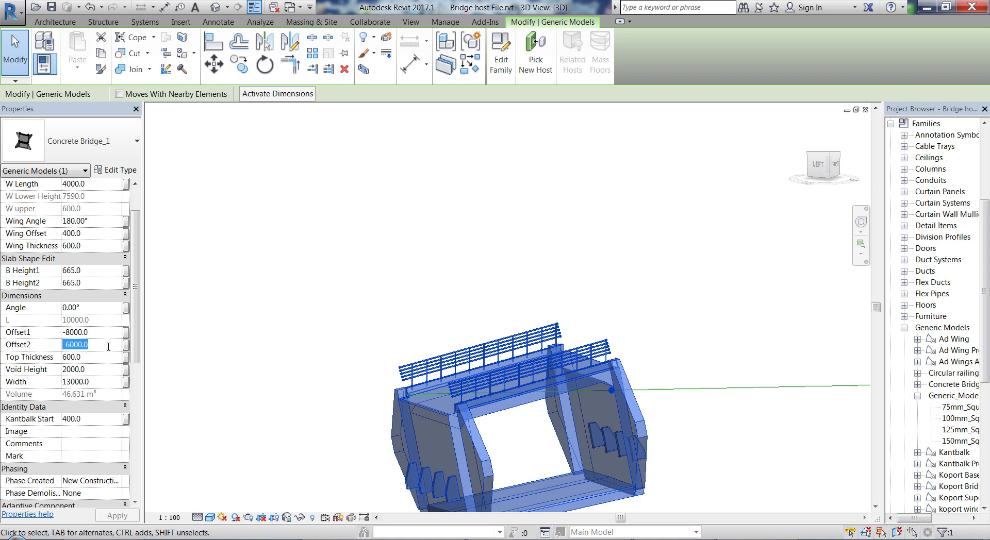
type("-")
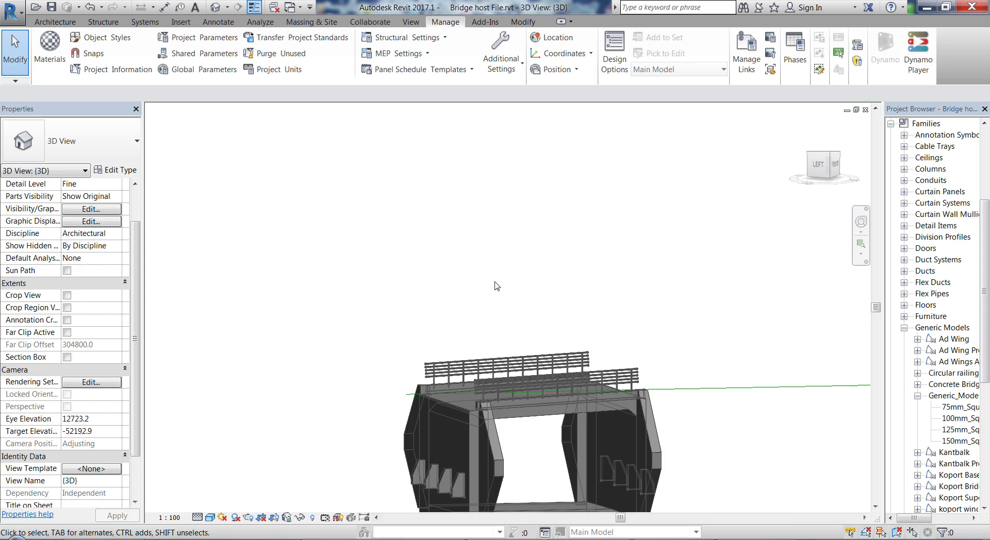
middle_click_drag(495, 285, 349, 323, "shift")
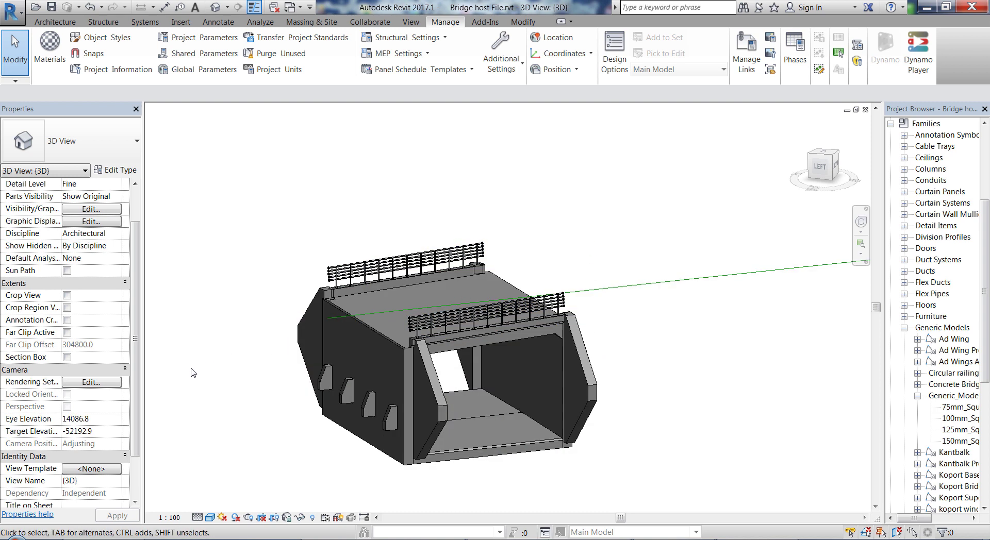
Step: Select the bridge, review its Properties values, then orbit to face its front
left_click(405, 356)
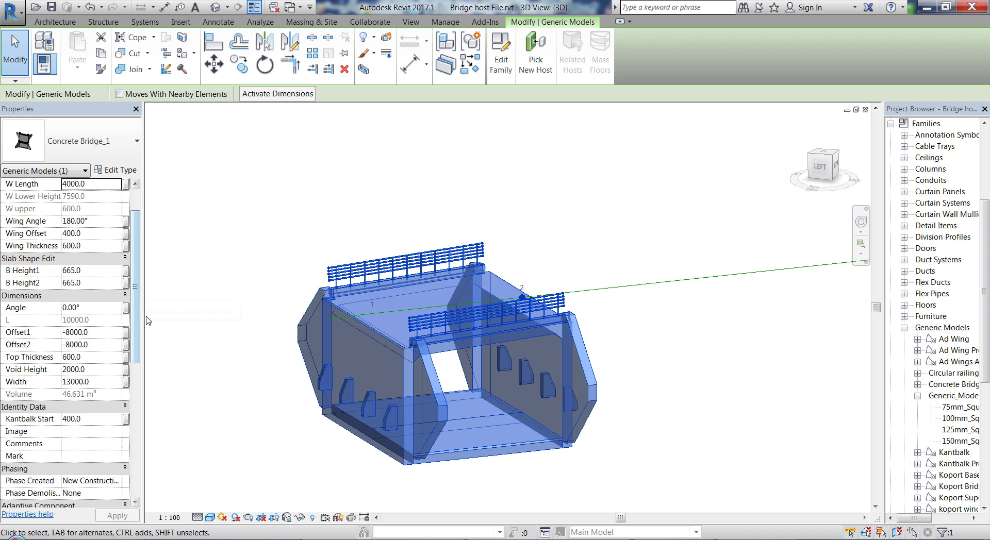
left_click_drag(137, 318, 138, 327)
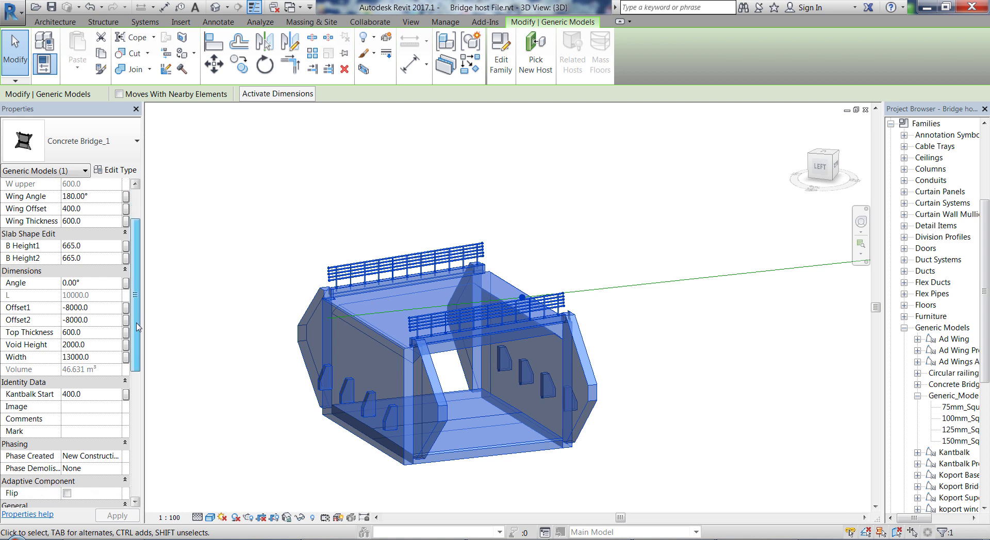
left_click(106, 332)
left_click(105, 343)
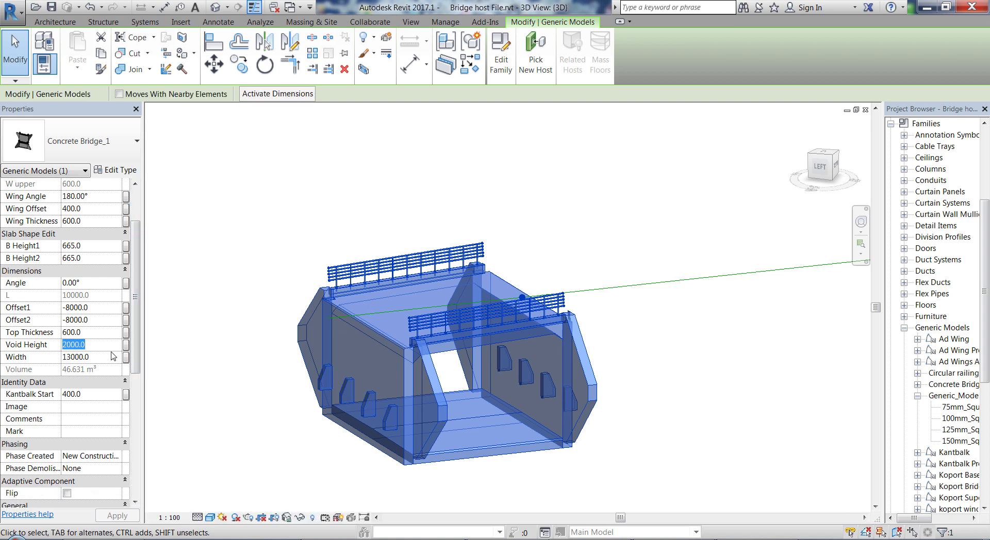
left_click(654, 472)
middle_click_drag(655, 472, 614, 421, "shift")
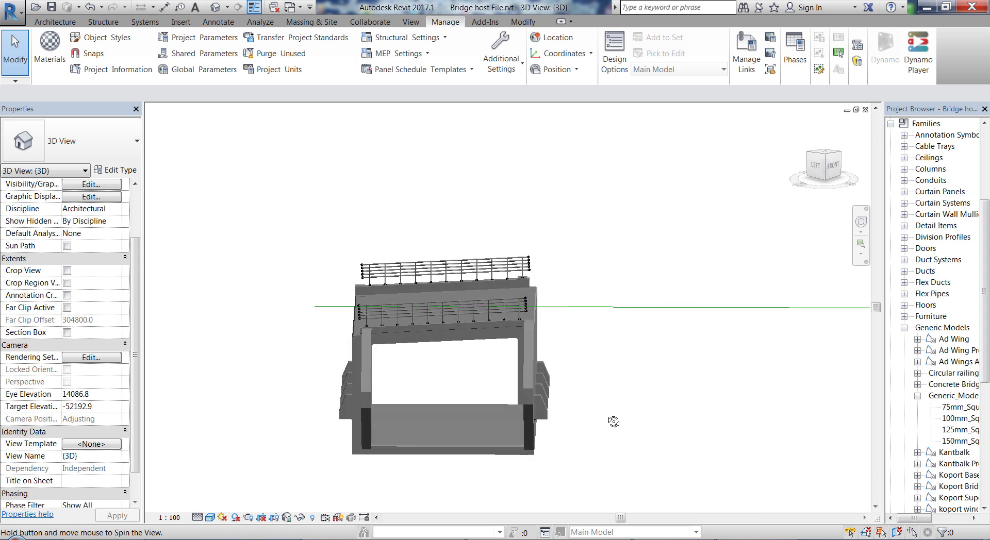
Step: Set the bridge's Width to 20000 and orbit to see the widened bridge
left_click(371, 325)
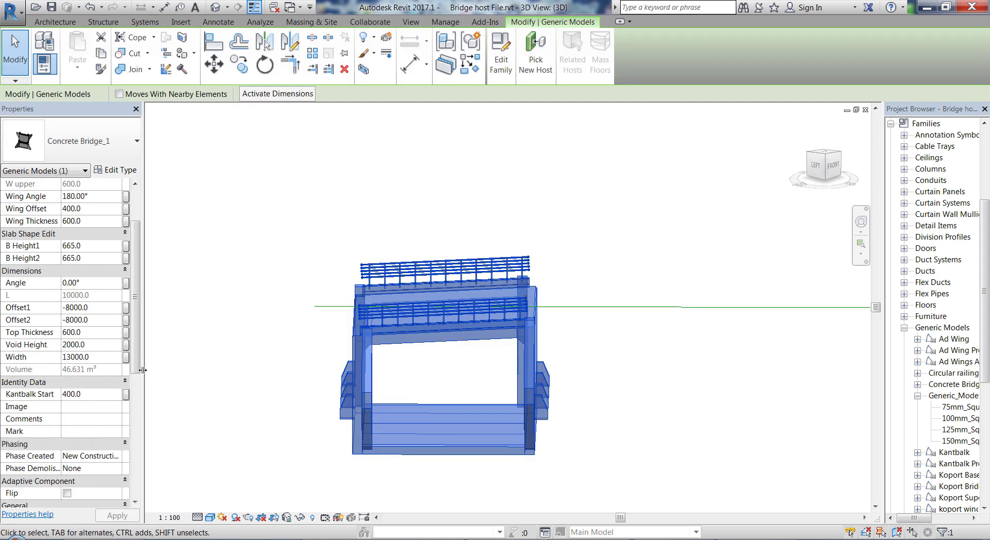
scroll(138, 371, "down", 1)
left_click(101, 335)
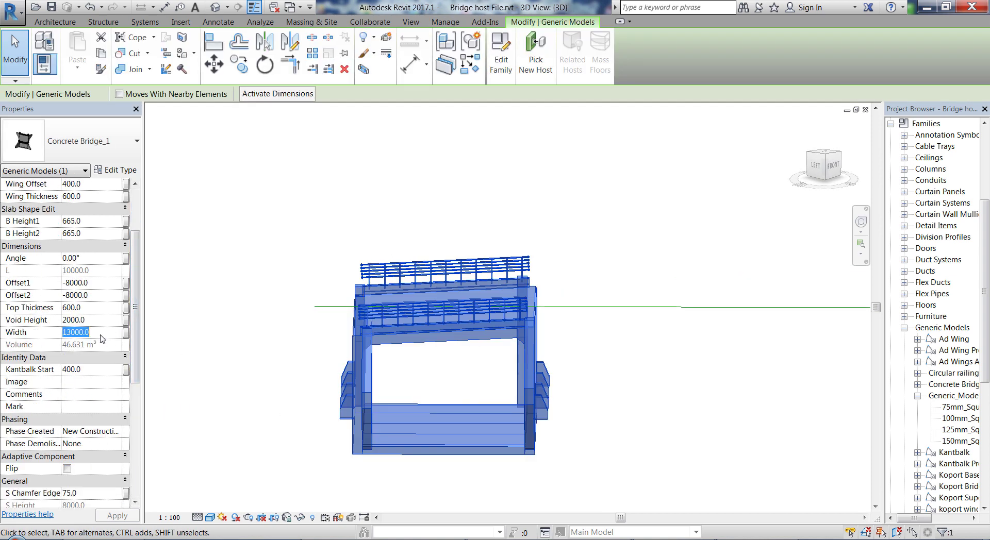
left_click(64, 333)
double_click(108, 333)
type("200")
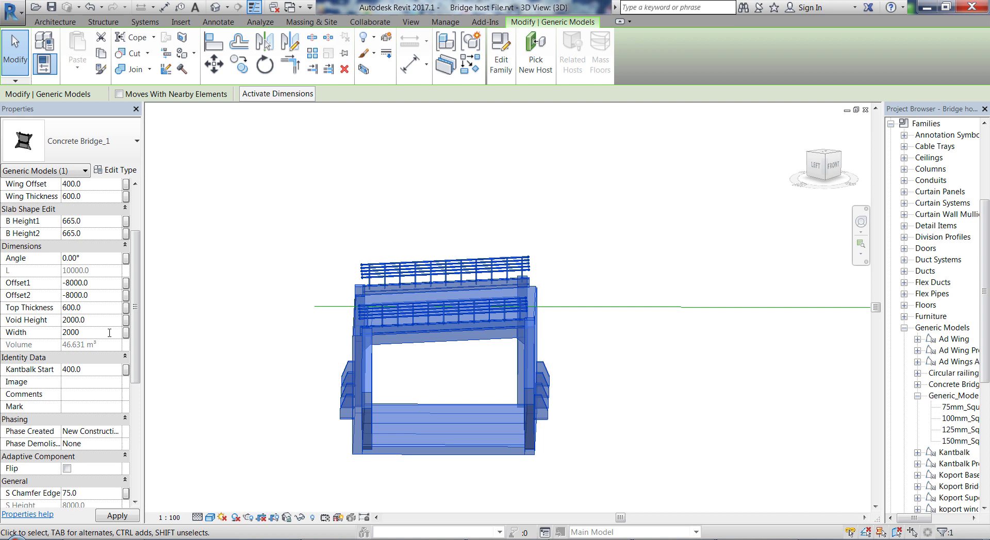
left_click(675, 402)
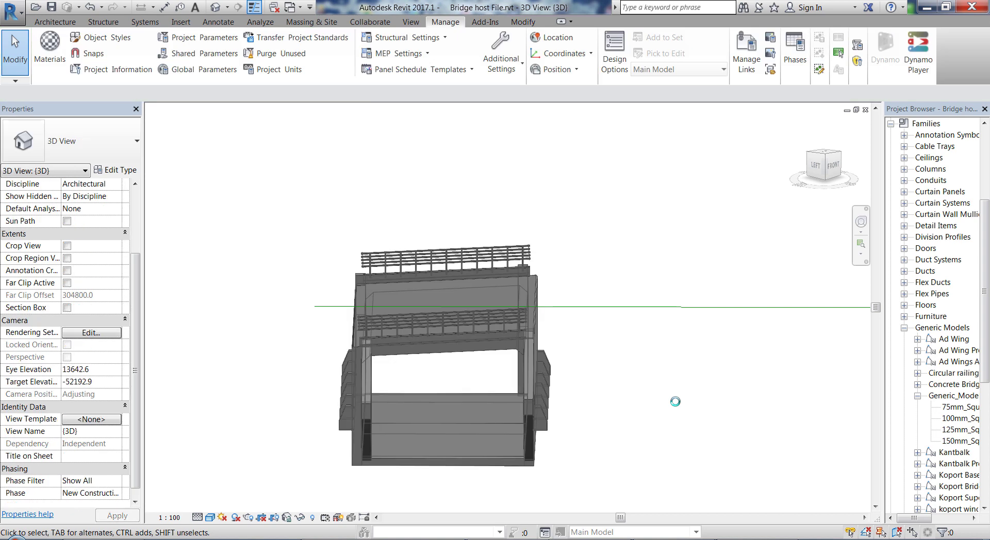
middle_click_drag(587, 454, 652, 396, "shift")
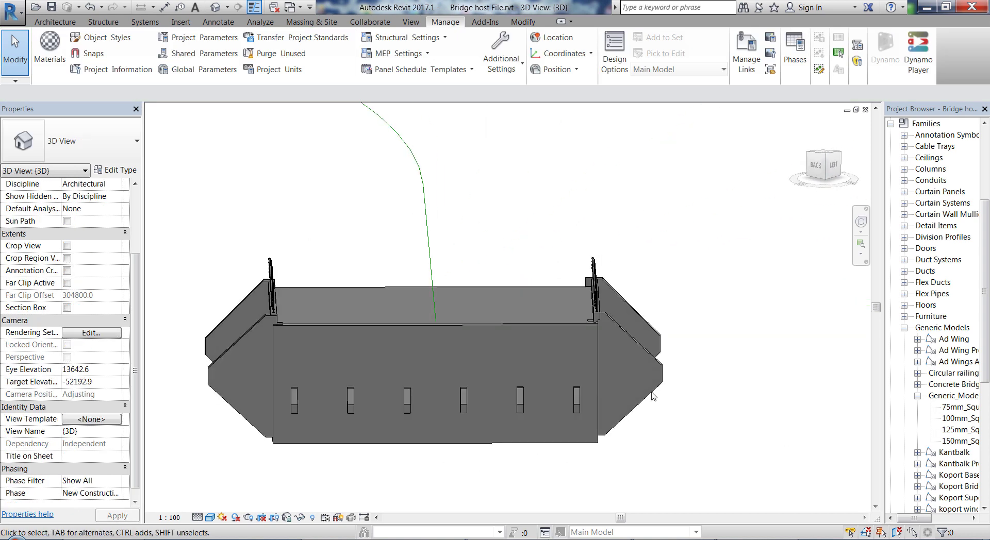
Step: Reselect the bridge and change its Width to 10000
left_click(604, 369)
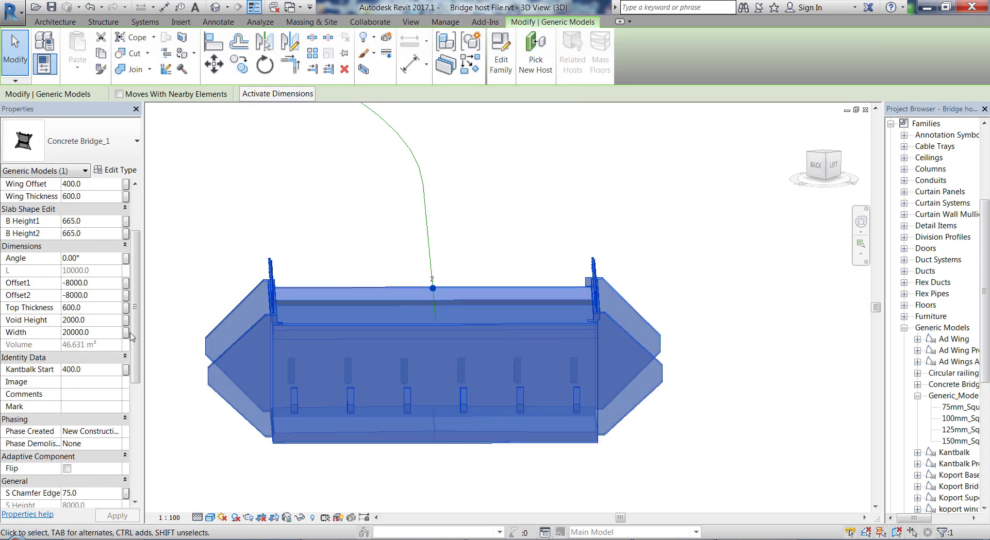
left_click(109, 335)
type("1000")
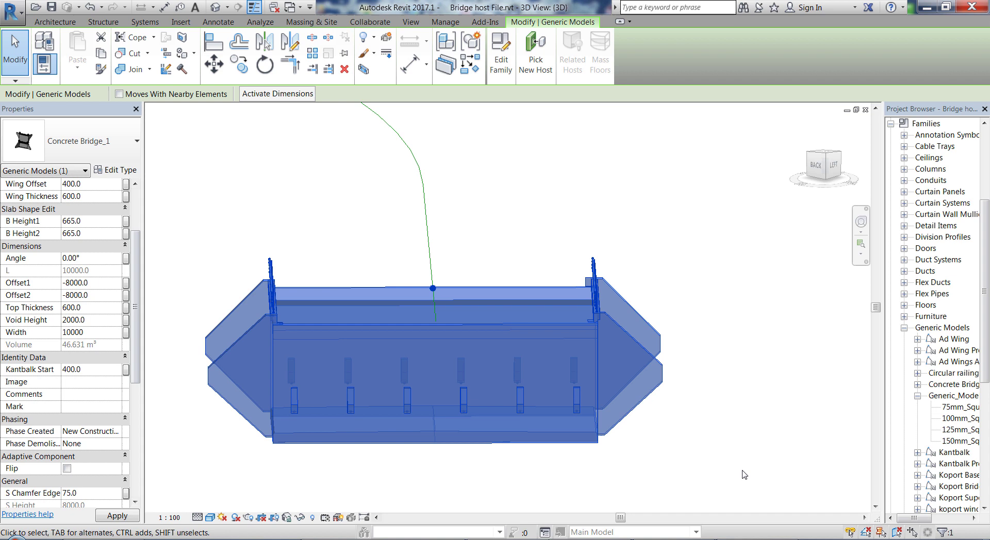
left_click(689, 432)
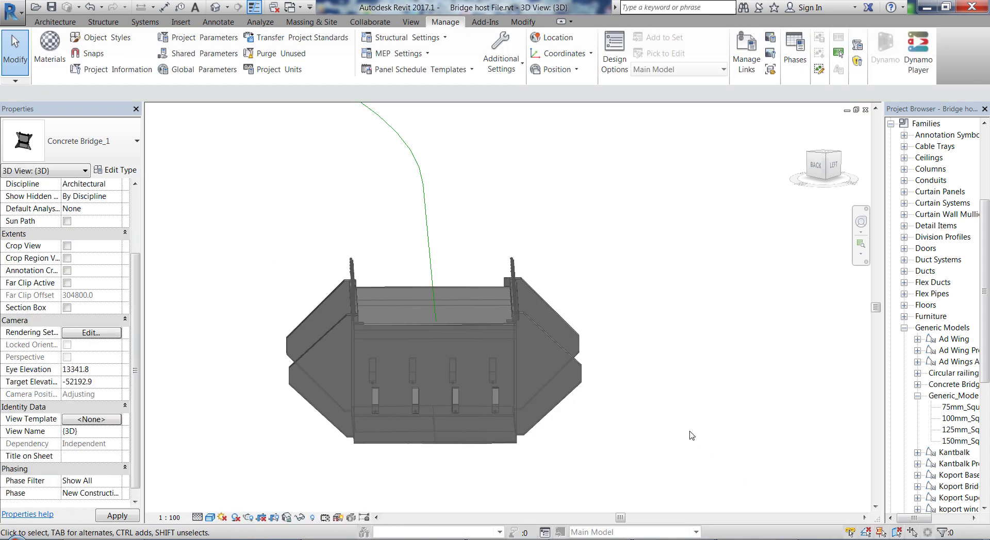
Step: Orbit to an upper isometric view, select the bridge, and scroll Properties through General and Data
middle_click_drag(693, 422, 596, 480, "shift")
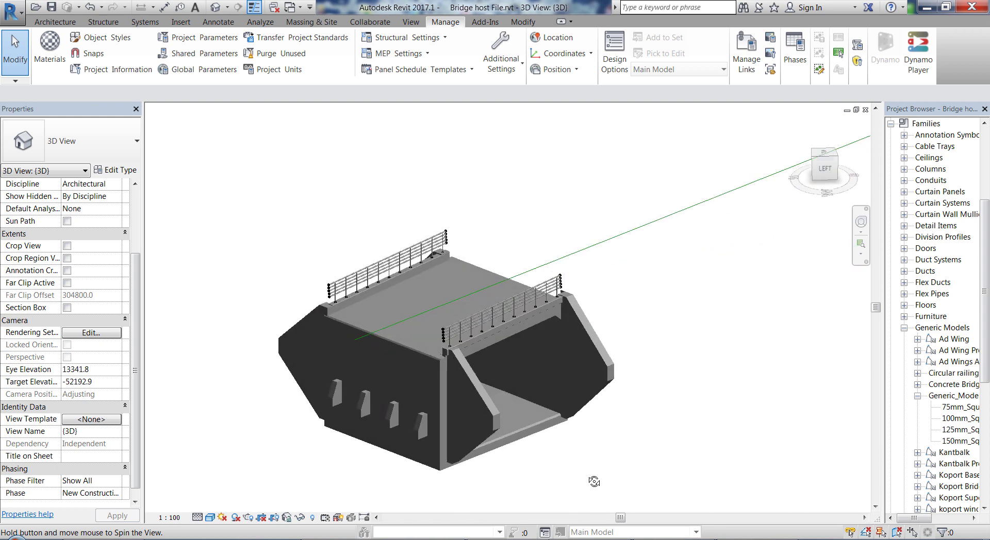
left_click(445, 394)
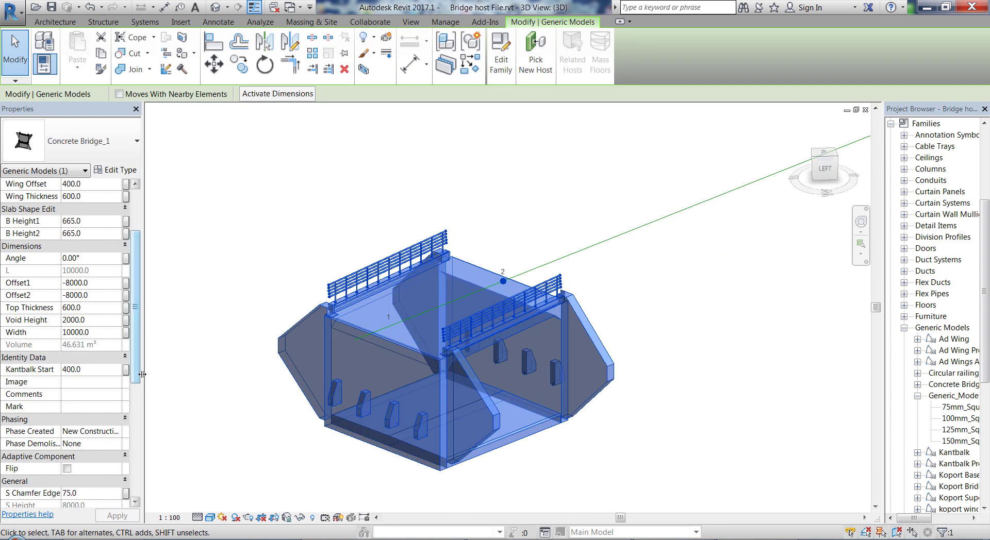
left_click_drag(138, 372, 145, 467)
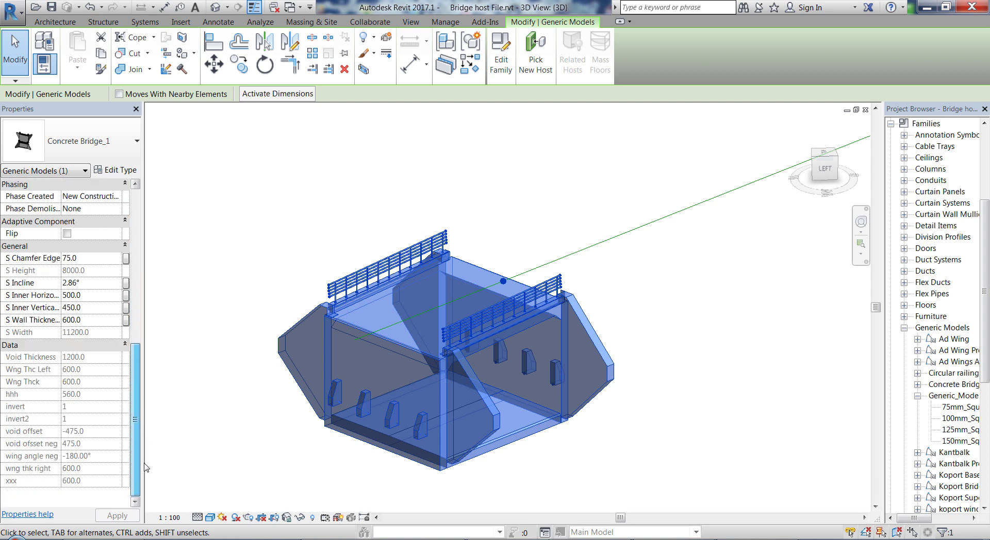
left_click_drag(148, 398, 157, 206)
Step: Briefly review the bridge's type parameters, including Ad Right Height, then close them
left_click(115, 169)
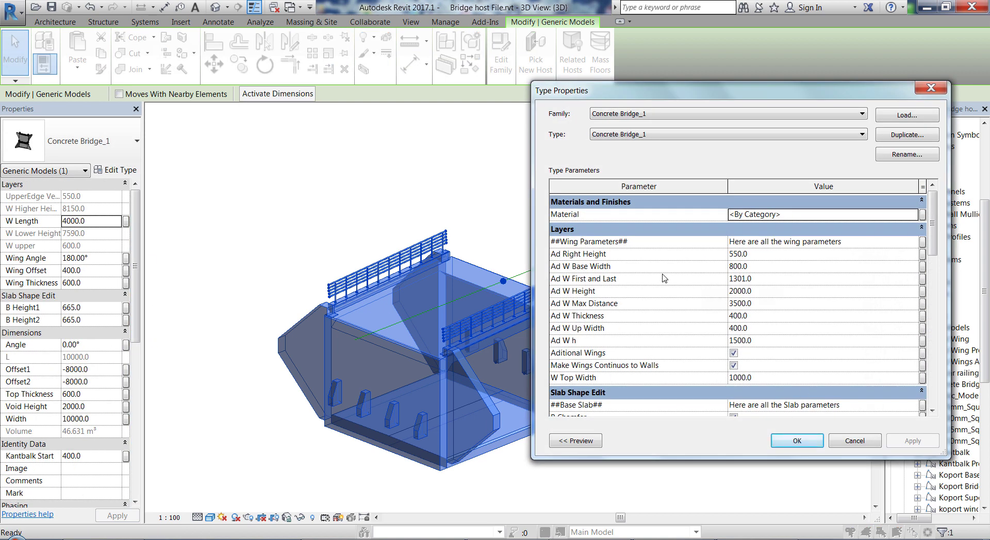
left_click(844, 256)
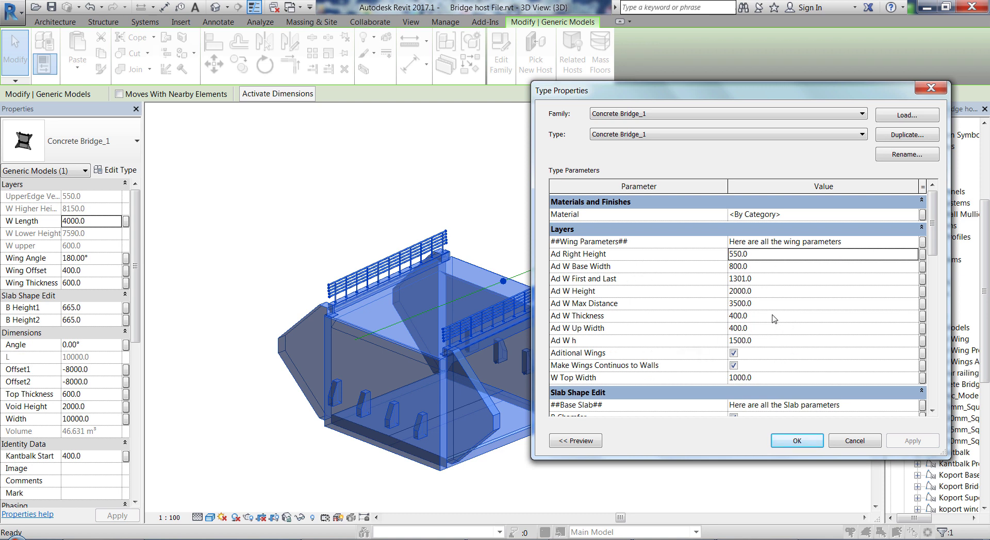
key("Return")
key("Escape")
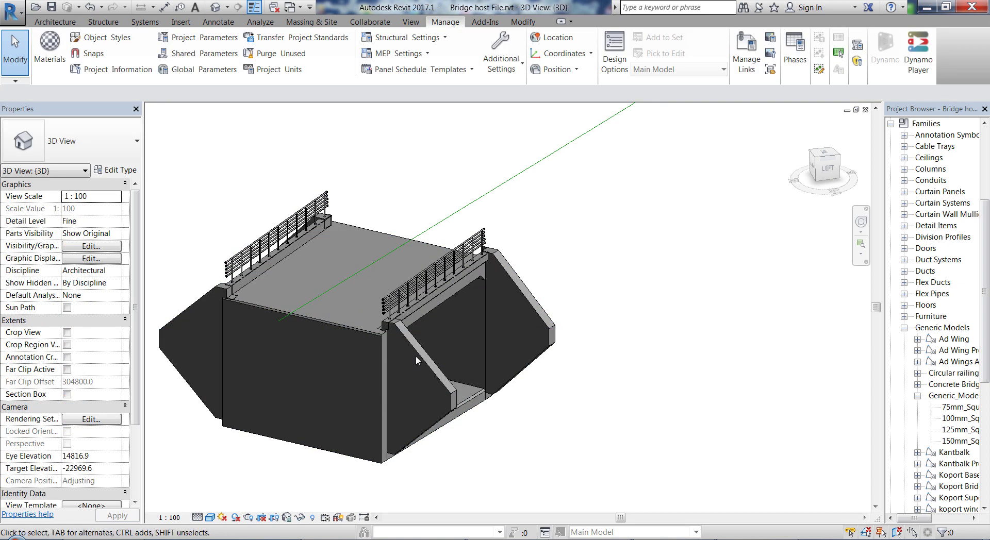
Step: Set the bridge type's W Top Width to 2000, apply, and confirm with OK
left_click(416, 356)
left_click(109, 170)
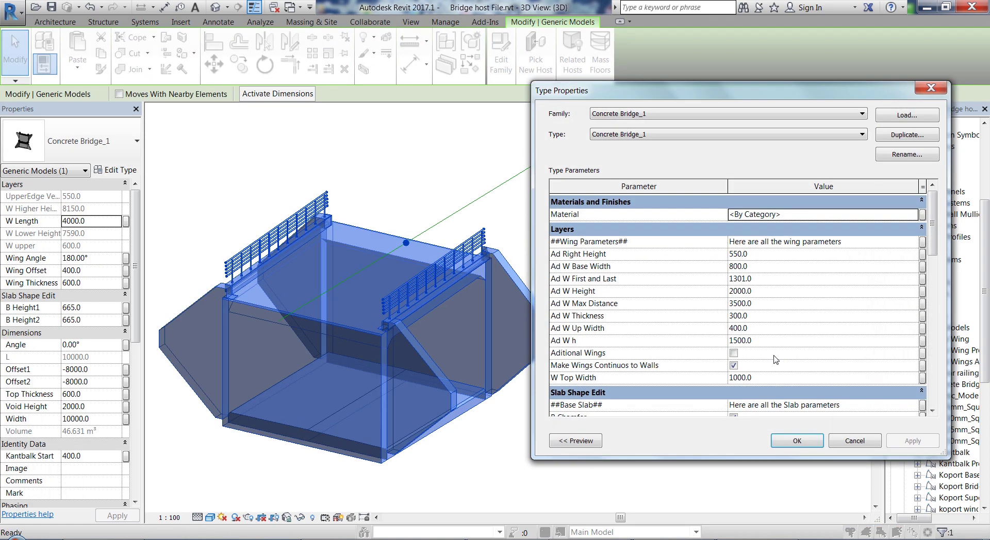
left_click(784, 378)
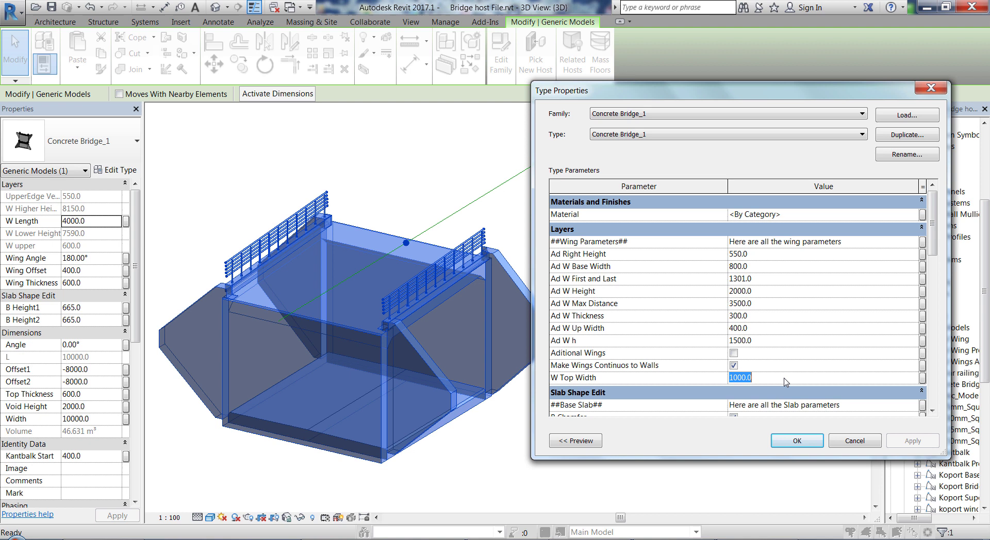
type("20")
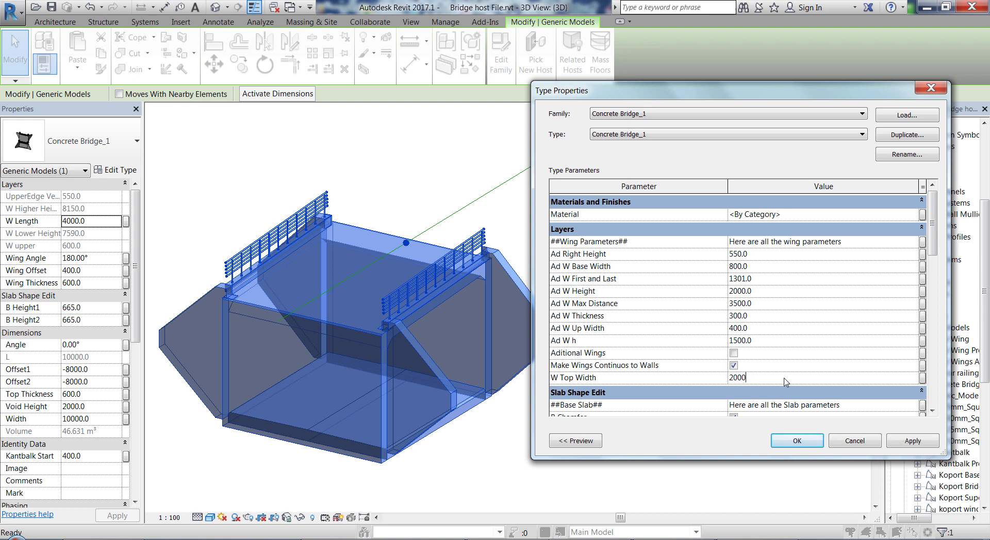
left_click(920, 442)
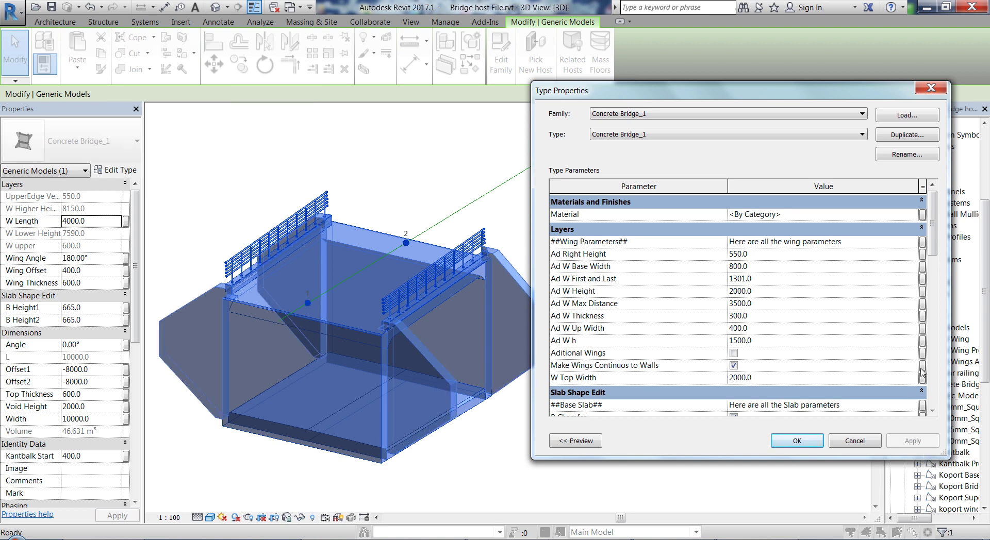
left_click_drag(937, 248, 942, 299)
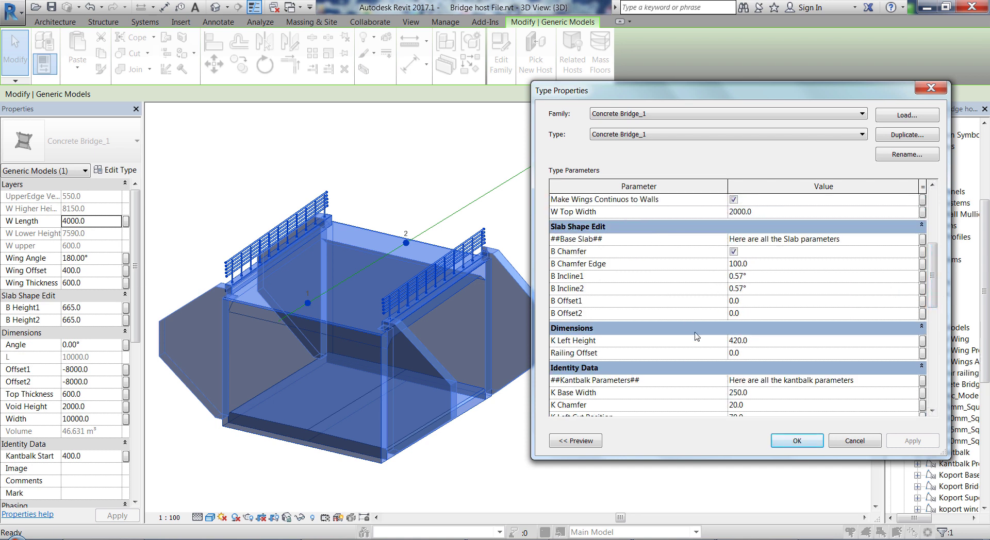
left_click(794, 442)
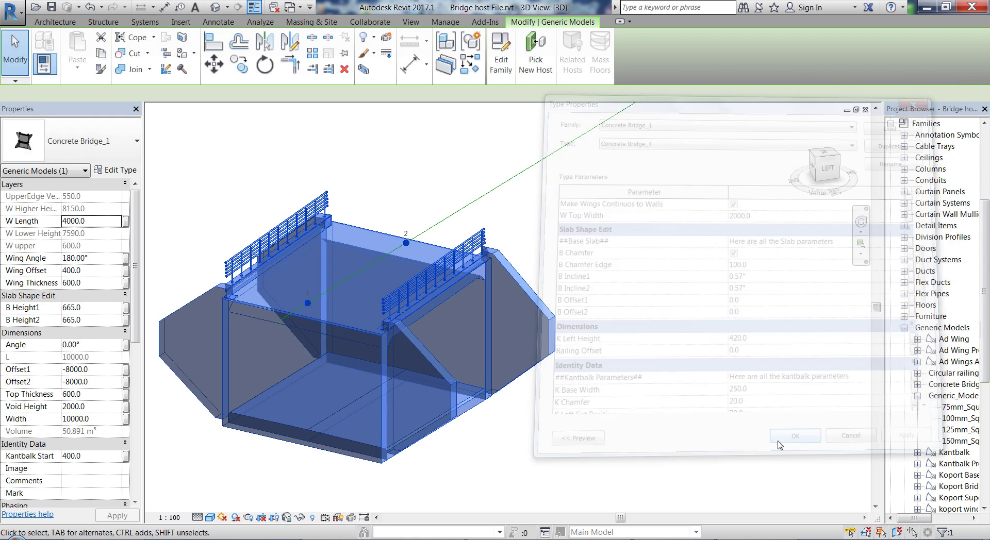
key("Escape")
Step: Orbit the view, then set the type's B Chamfer Edge to 300 and apply
scroll(516, 428, "up", 5)
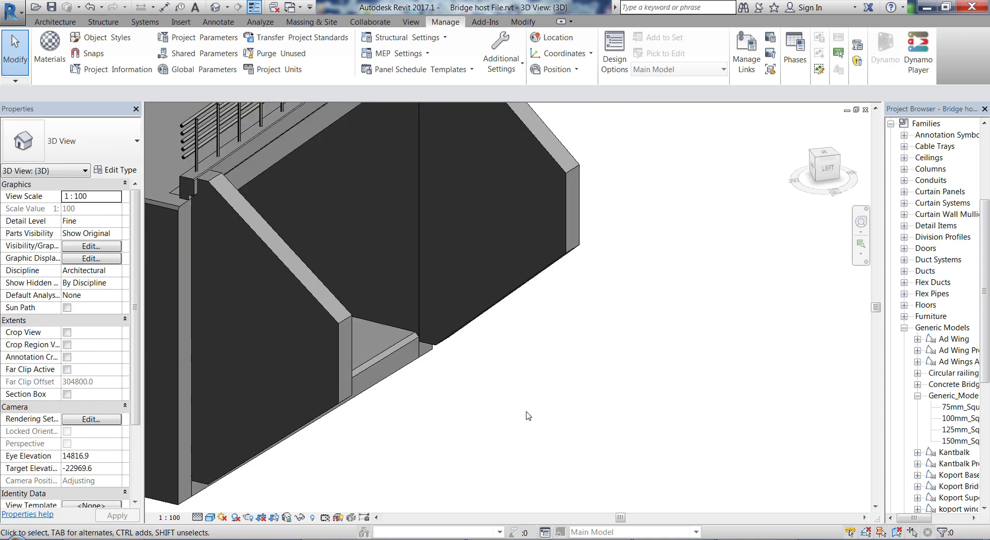
right_click(523, 419)
key("Escape")
middle_click_drag(523, 418, 548, 452, "shift")
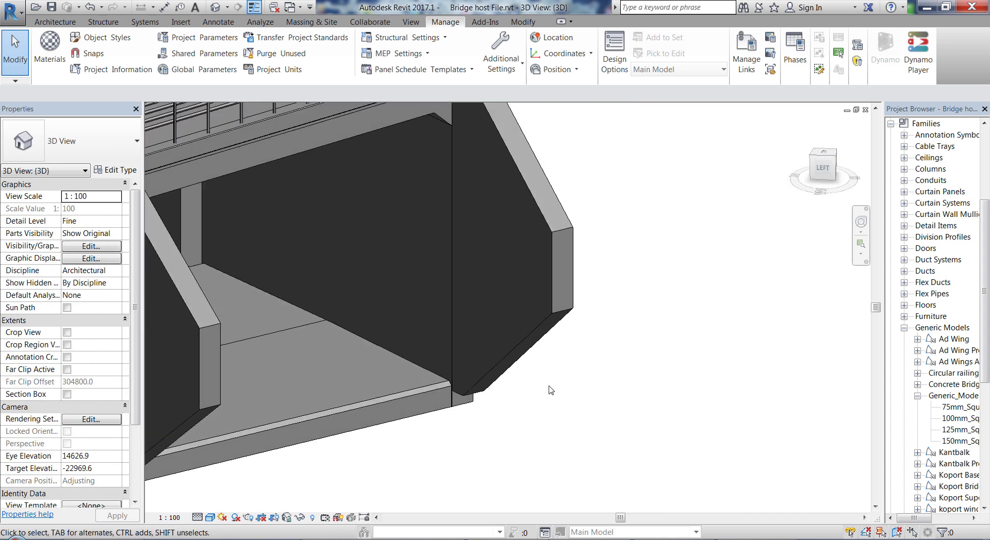
left_click(450, 369)
left_click(115, 170)
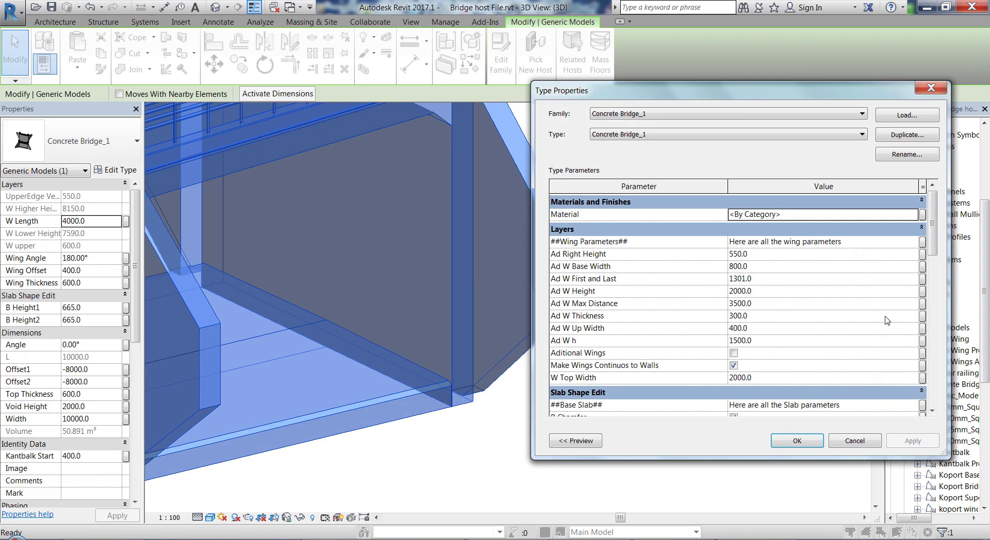
left_click_drag(932, 246, 944, 286)
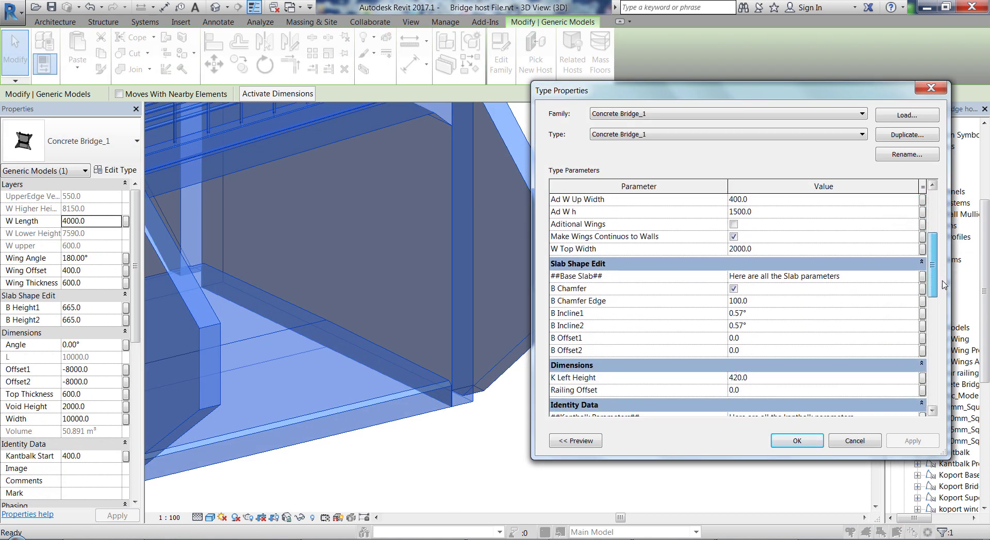
left_click(769, 292)
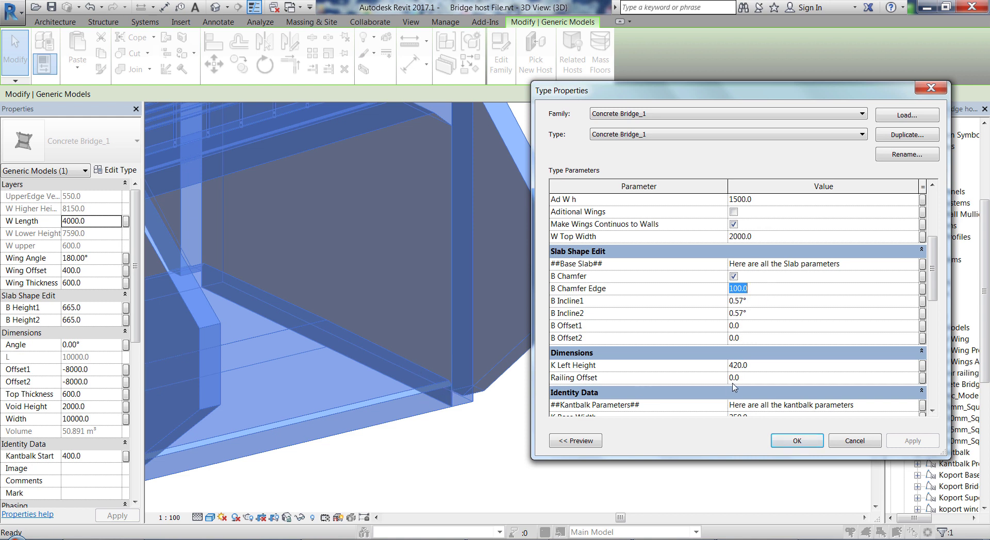
type("300")
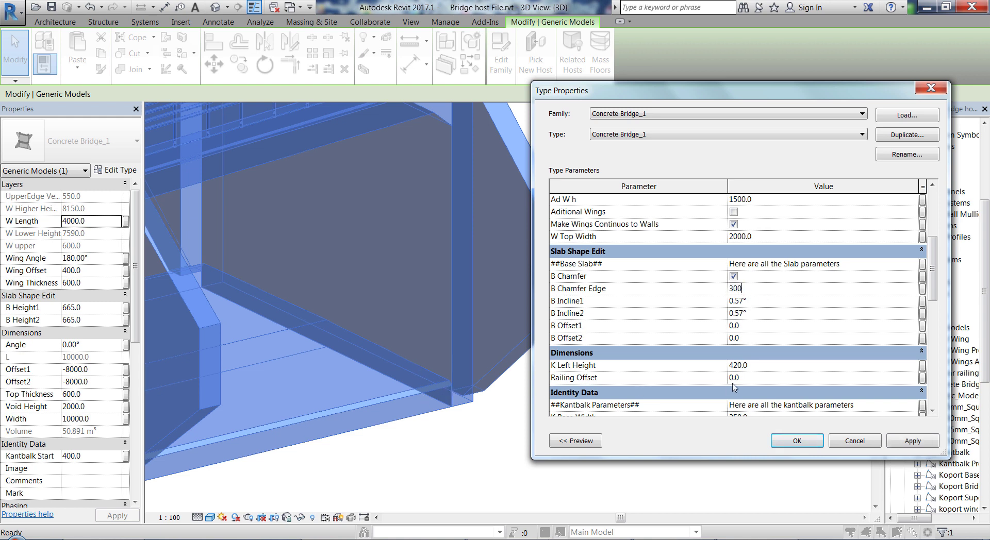
left_click(916, 441)
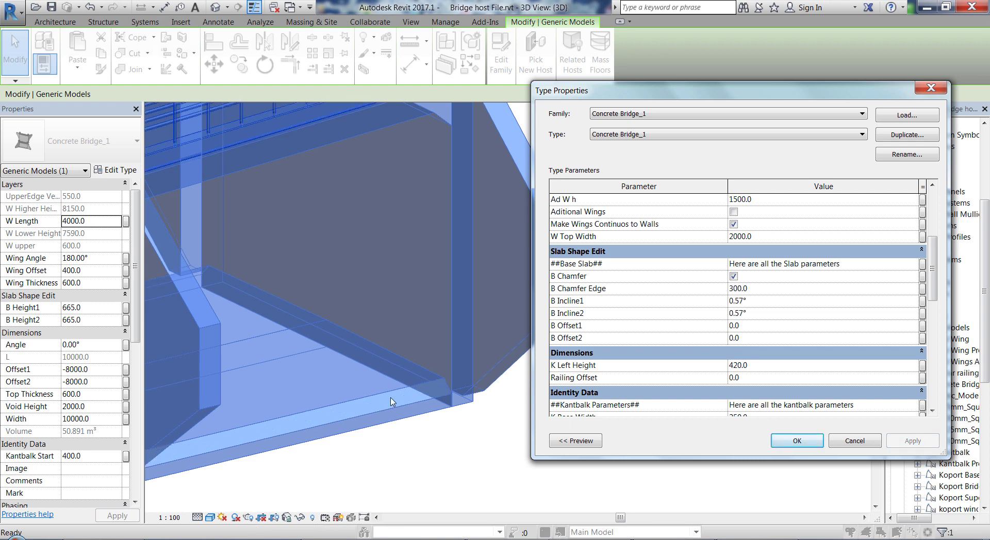
Step: Set B Incline1 to 2.00°, apply, and close Type Properties with OK
left_click(778, 302)
type("2")
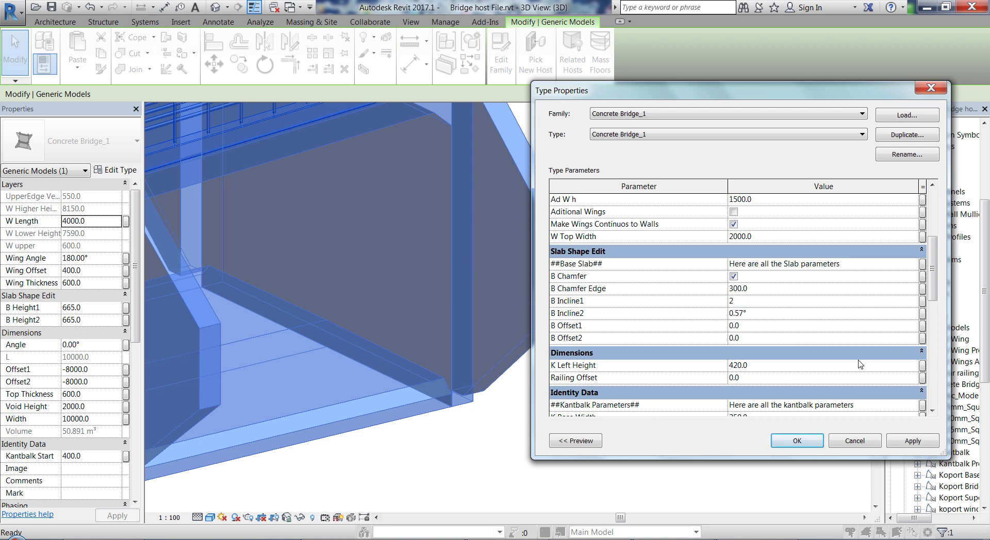
left_click(916, 442)
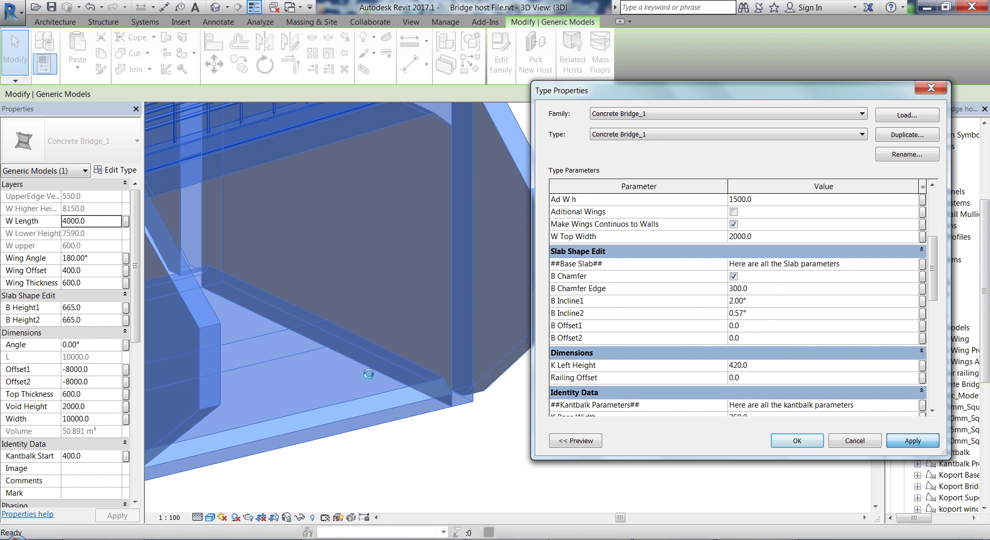
left_click(787, 439)
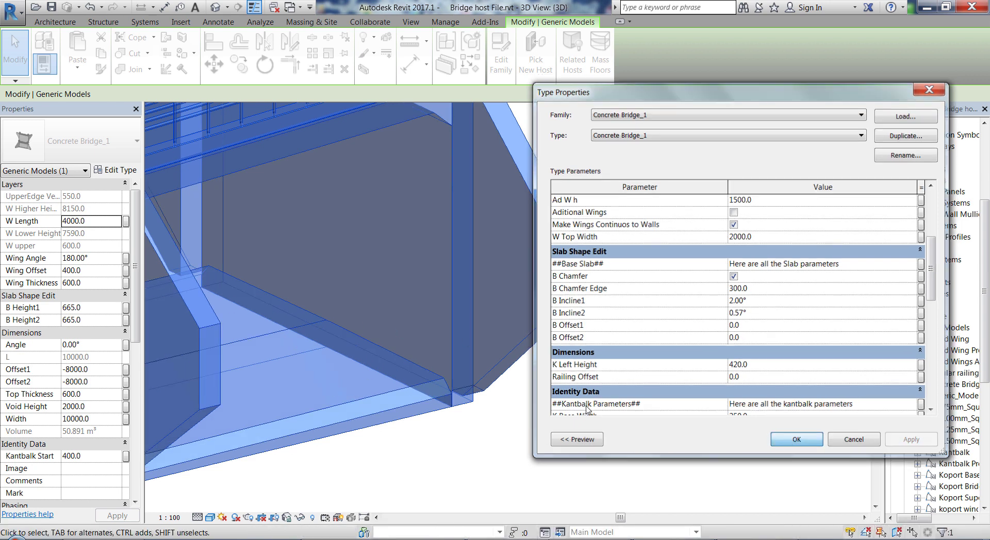
Step: Select the Concrete Bridge_1 element in the 3D view and delete it
middle_click_drag(547, 421, 500, 420, "shift")
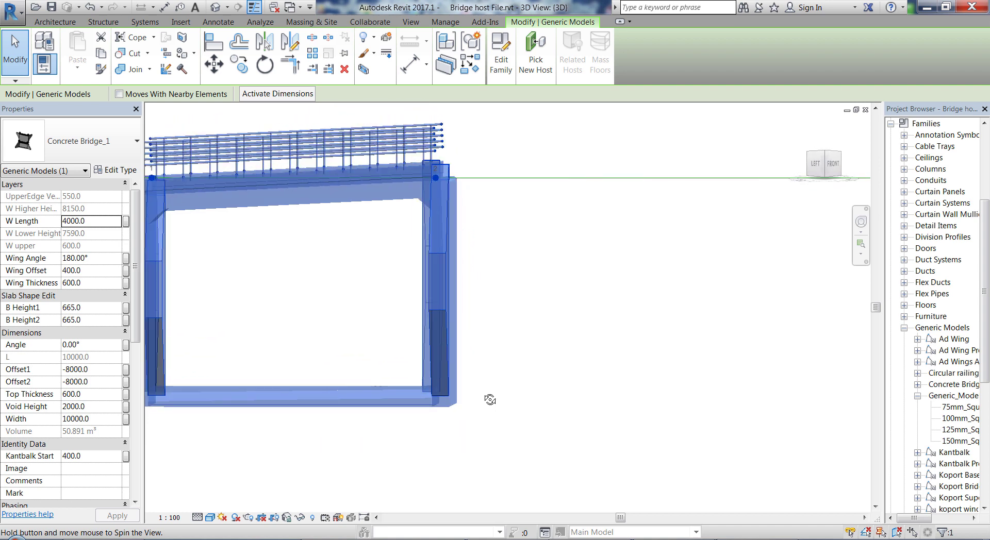
middle_click_drag(221, 469, 313, 466, "shift")
left_click(488, 436)
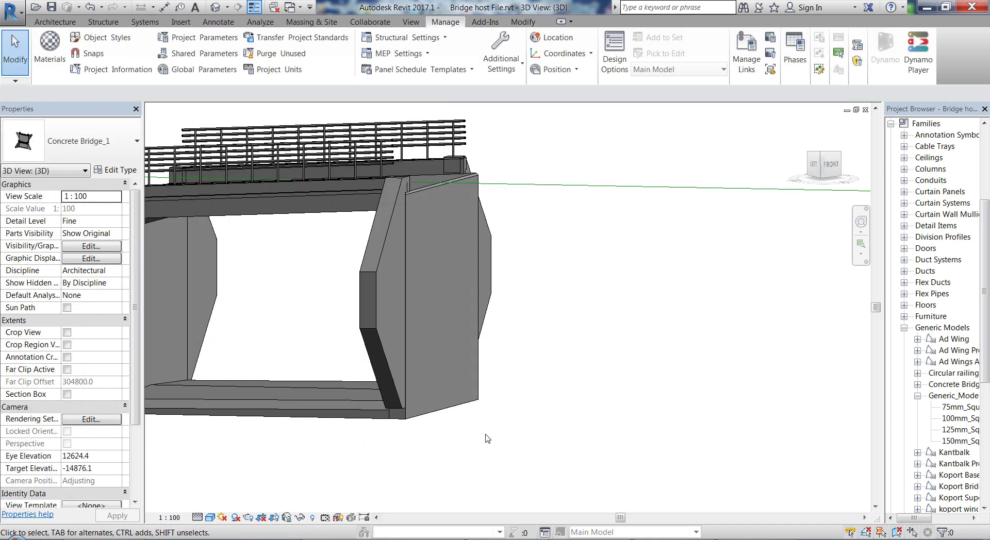
middle_click_drag(488, 435, 533, 475, "shift")
scroll(489, 451, "up", 5)
scroll(407, 407, "down", 5)
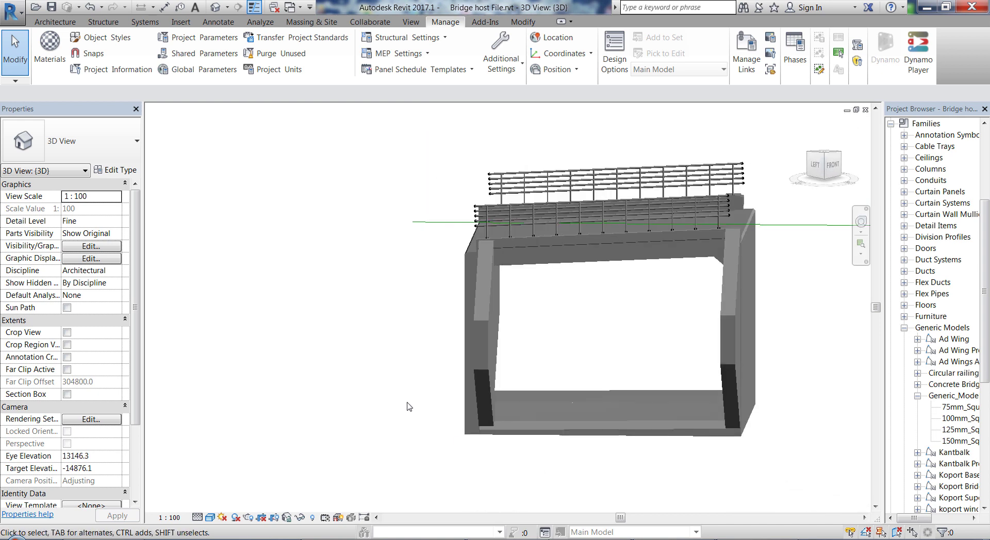
left_click(361, 310)
middle_click_drag(407, 407, 454, 480, "shift")
left_click(461, 487)
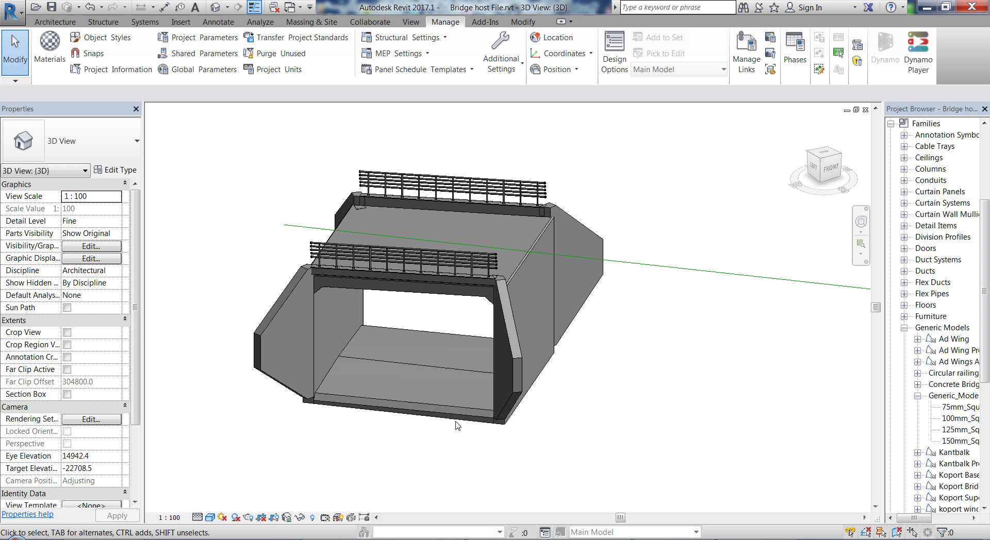
scroll(458, 388, "down", 3)
left_click(487, 374)
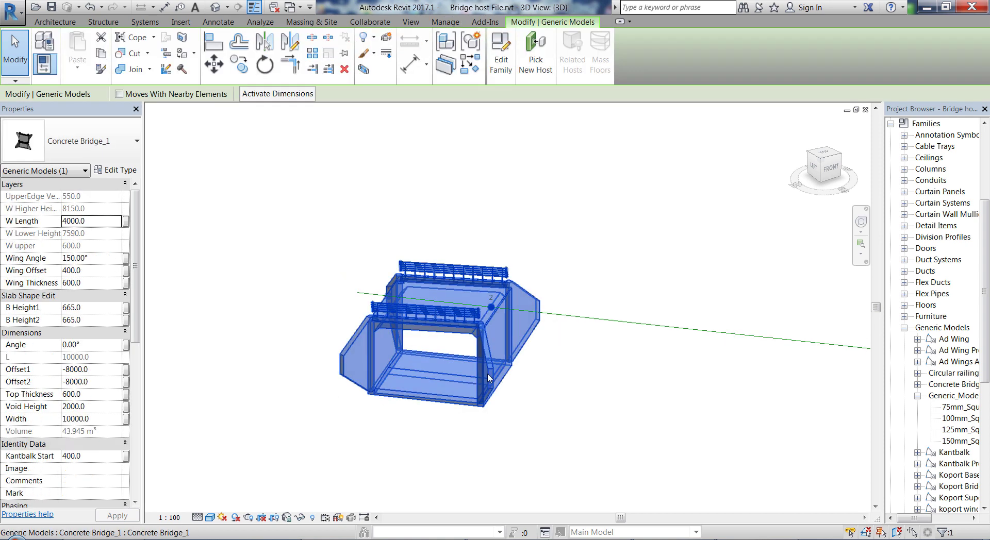
key("Delete")
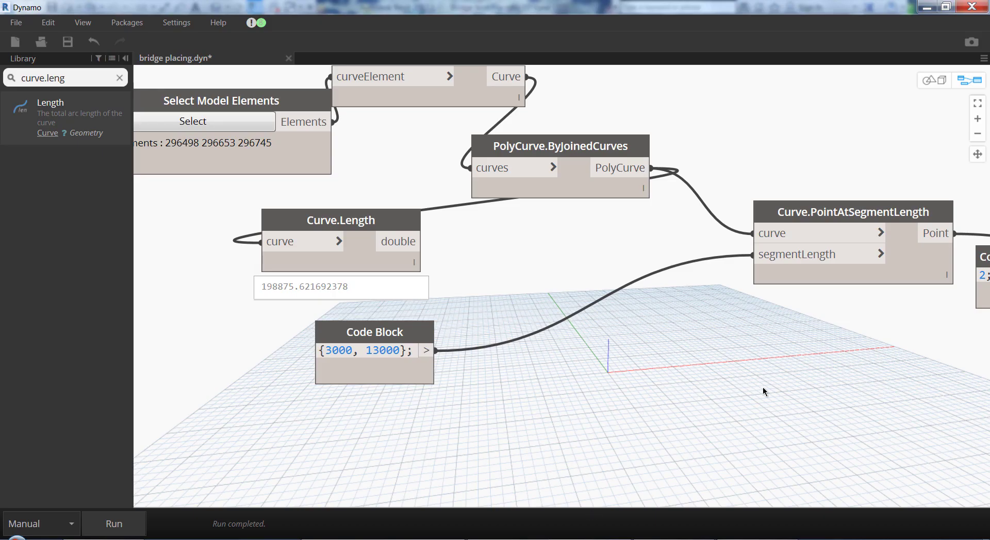
Step: Move the Select Model Elements node further left in the bridge placing graph
scroll(763, 391, "down", 10)
scroll(814, 447, "up", 6)
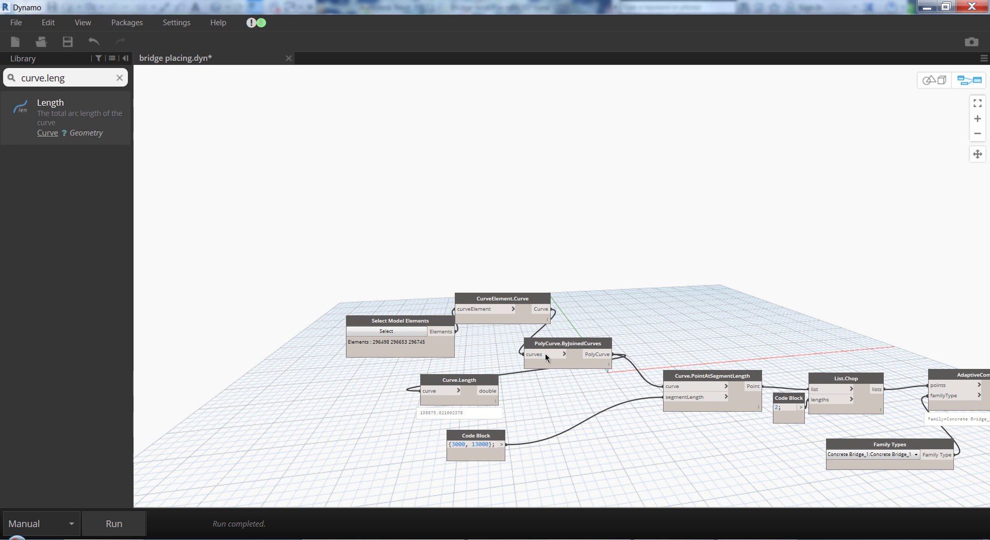
scroll(352, 283, "down", 3)
scroll(860, 388, "up", 2)
scroll(353, 281, "up", 4)
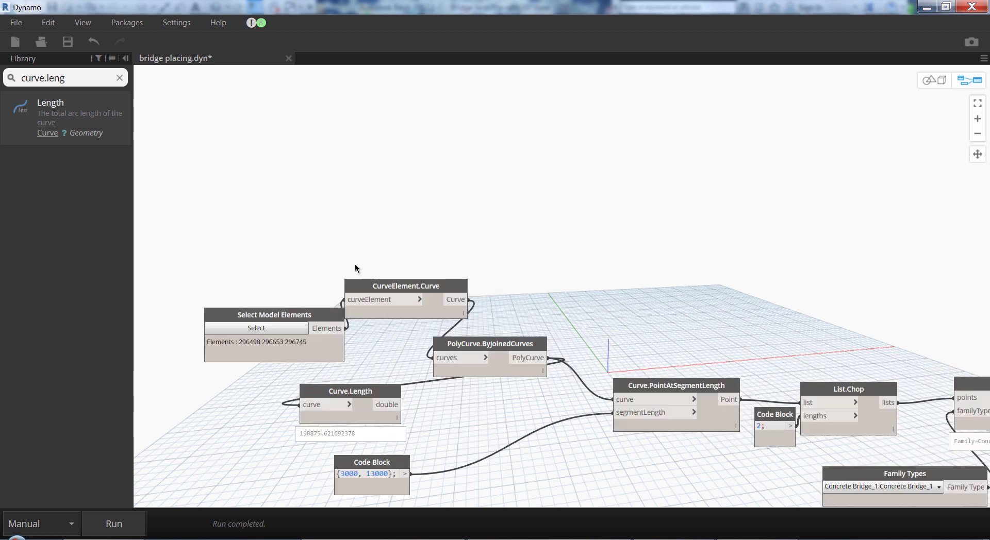
left_click_drag(328, 318, 275, 314)
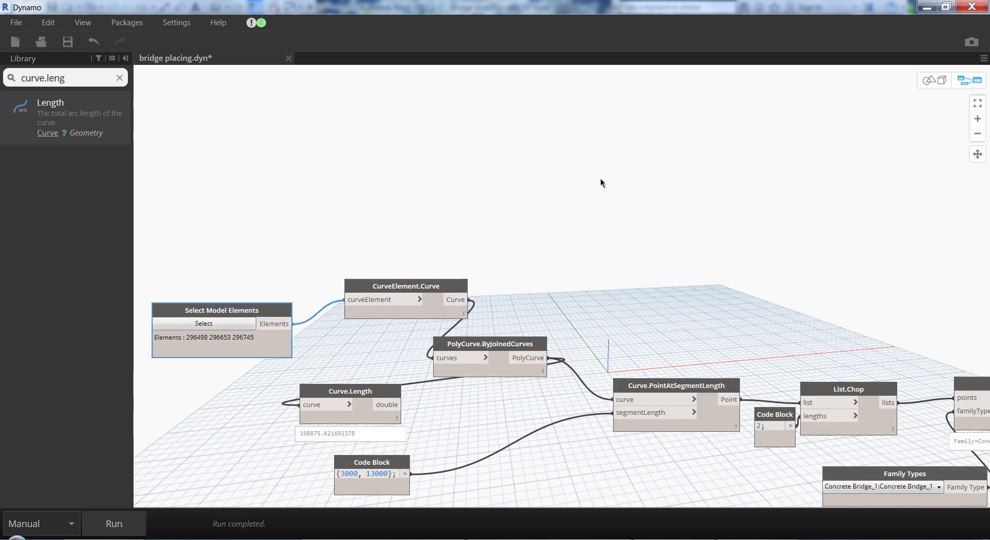
scroll(418, 227, "down", 5)
scroll(426, 258, "up", 4)
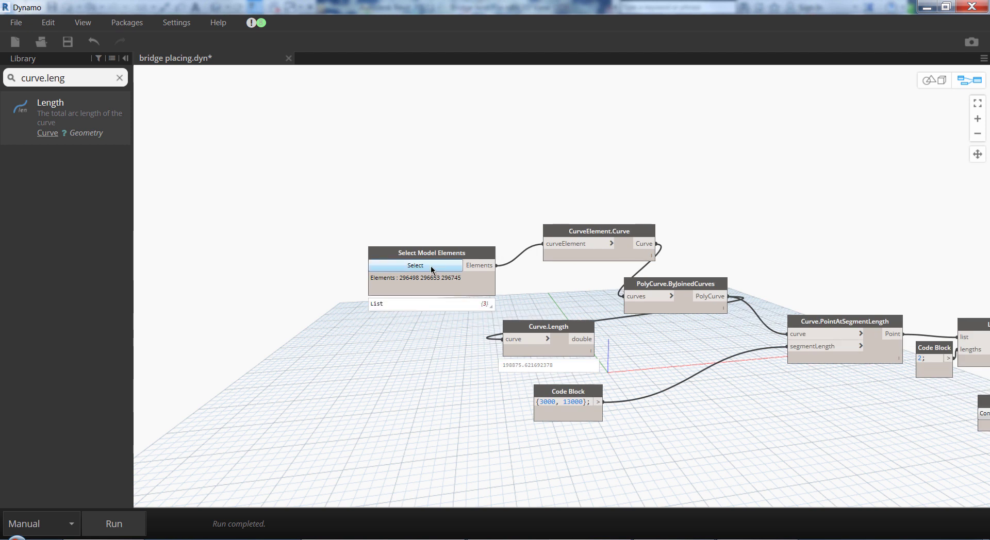
Step: Window-select the whole green curve in Revit as the Select Model Elements input
left_click(432, 266)
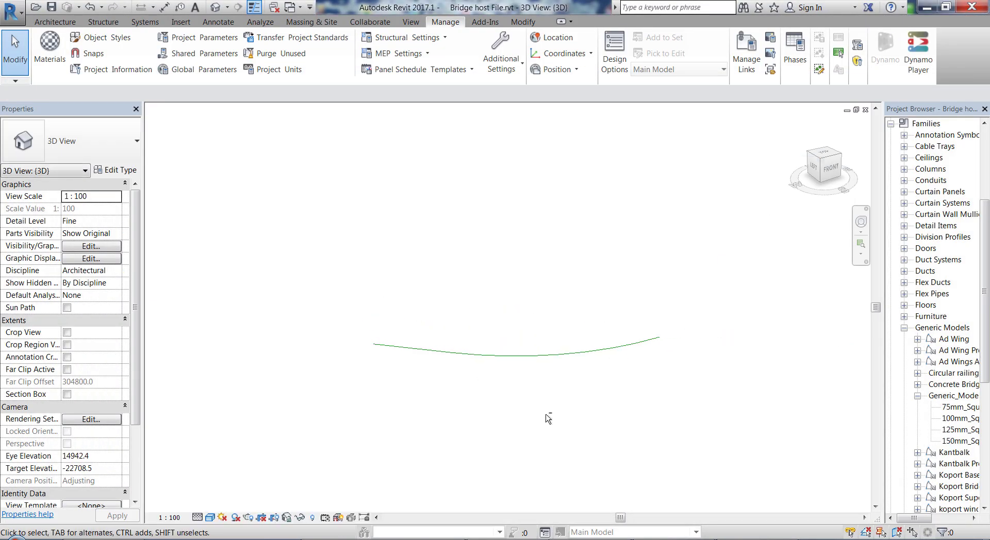
middle_click_drag(548, 419, 495, 397, "shift")
left_click(439, 377)
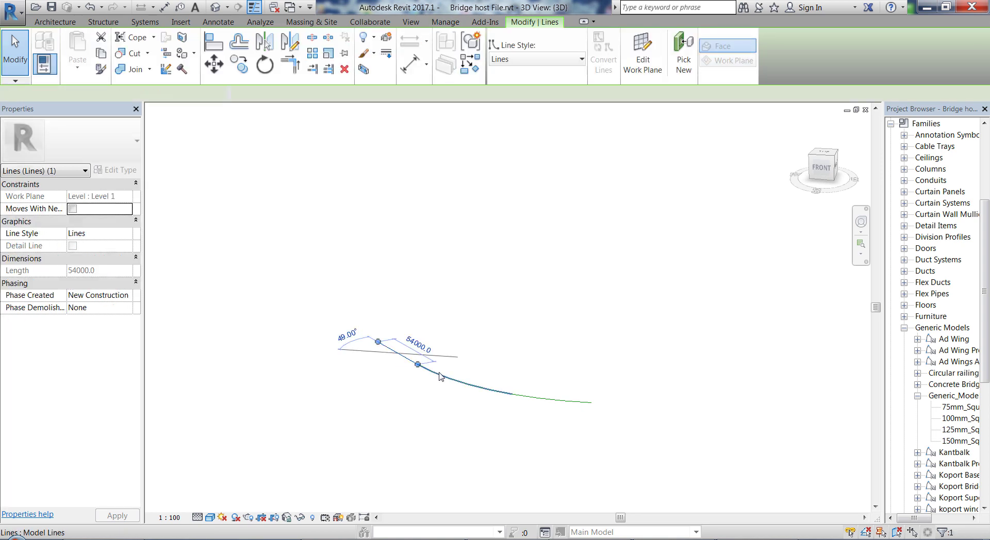
left_click(683, 478)
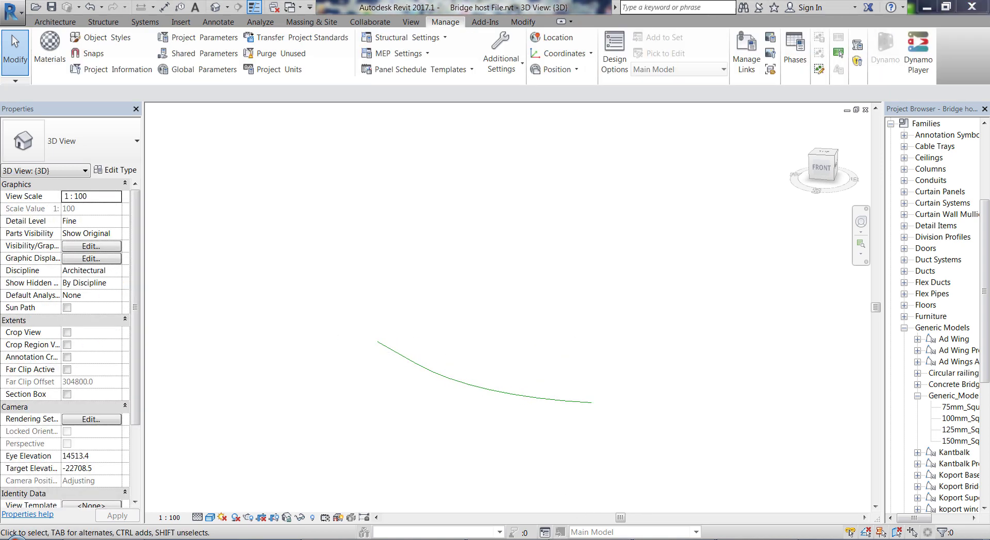
key("alt+Tab")
left_click(392, 266)
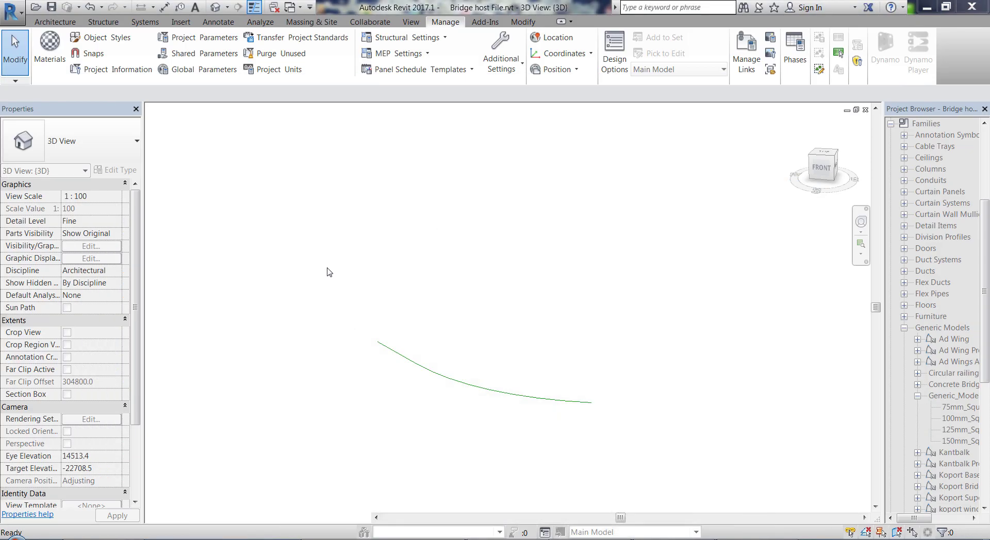
left_click_drag(328, 268, 664, 470)
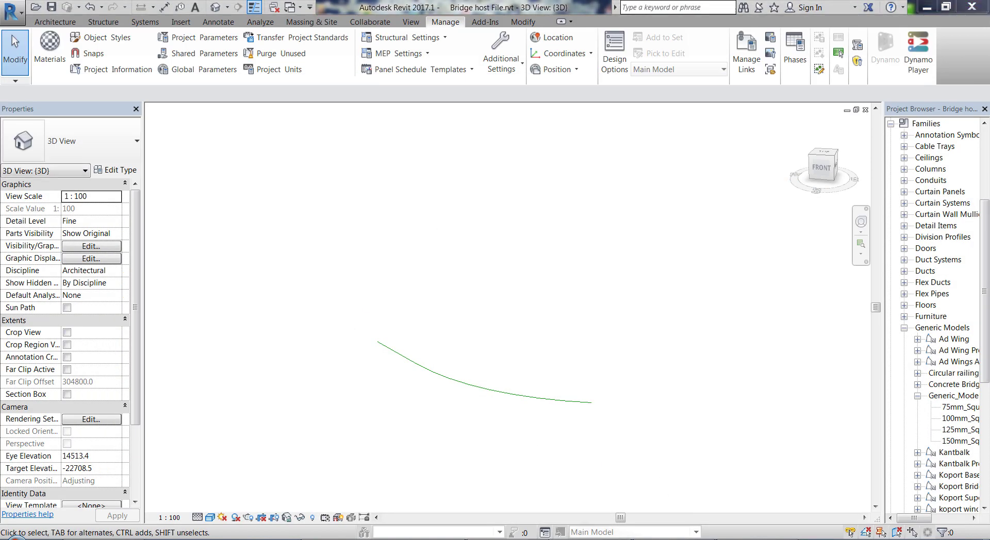
scroll(694, 227, "up", 3)
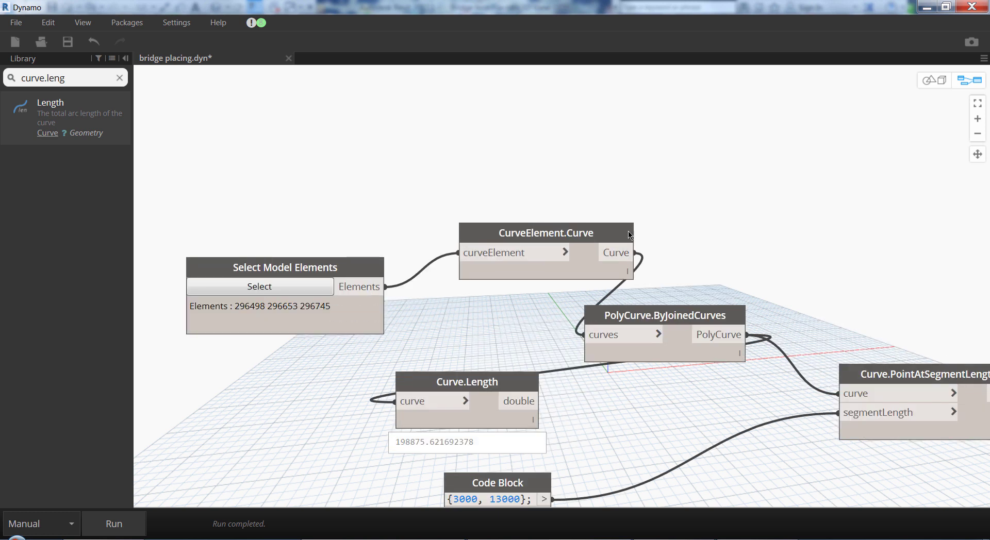
Step: Shift CurveElement.Curve left and PolyCurve.ByJoinedCurves up and to the right
left_click_drag(576, 253, 532, 265)
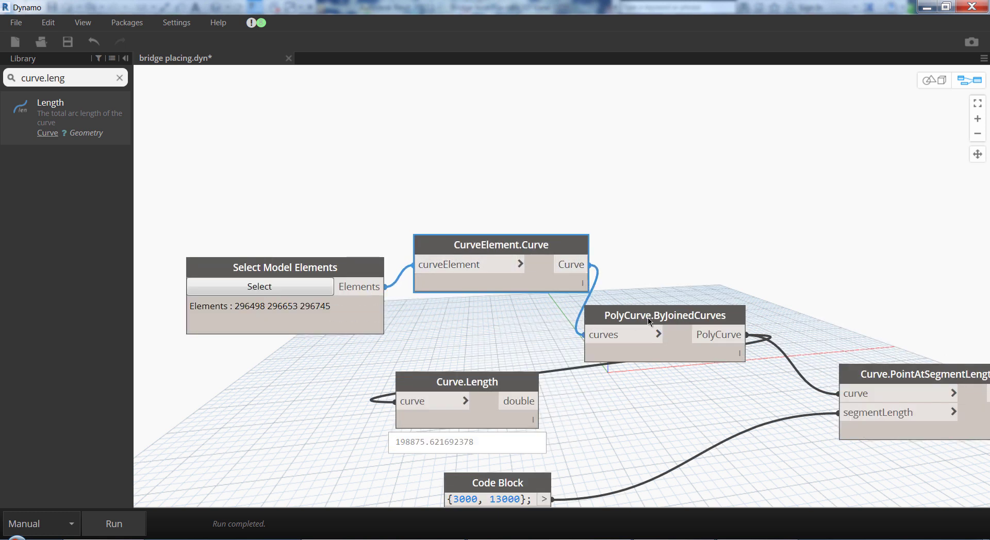
left_click_drag(649, 321, 686, 292)
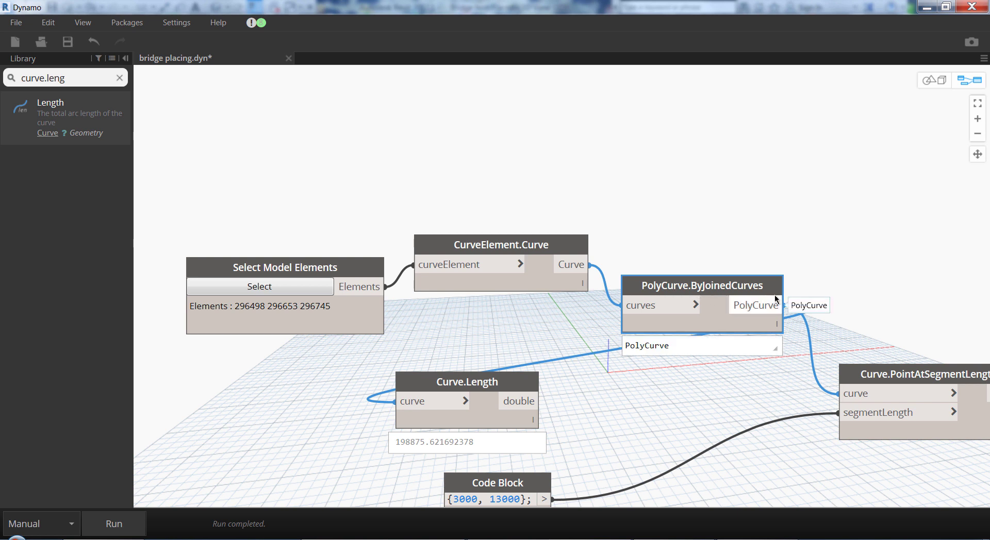
scroll(611, 197, "down", 3)
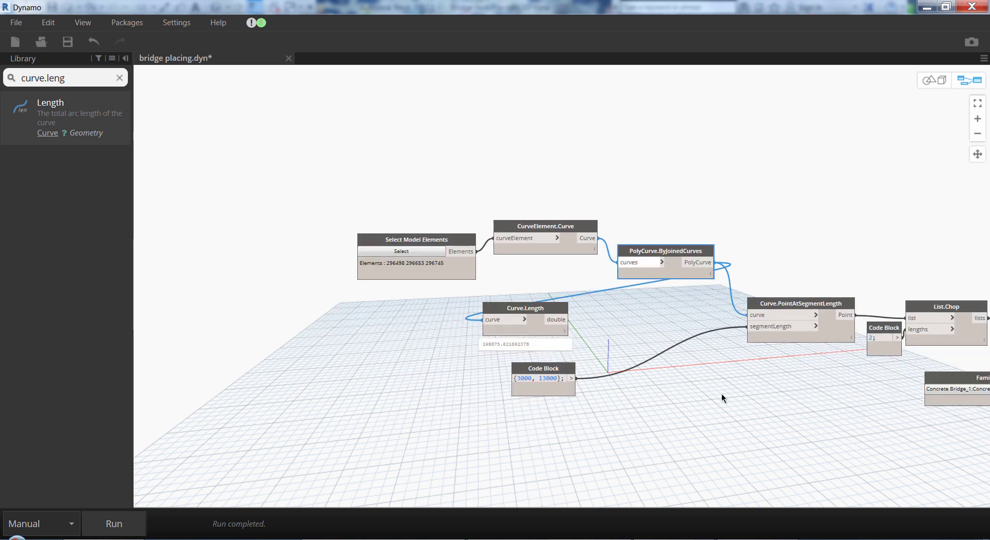
scroll(720, 396, "up", 3)
scroll(666, 382, "down", 3)
scroll(730, 280, "up", 3)
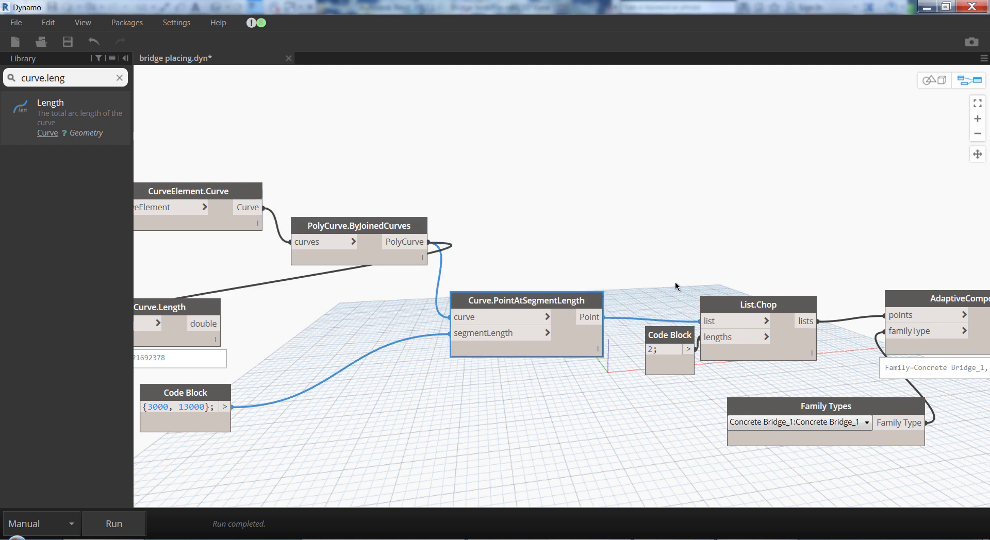
scroll(641, 299, "down", 3)
scroll(640, 302, "up", 3)
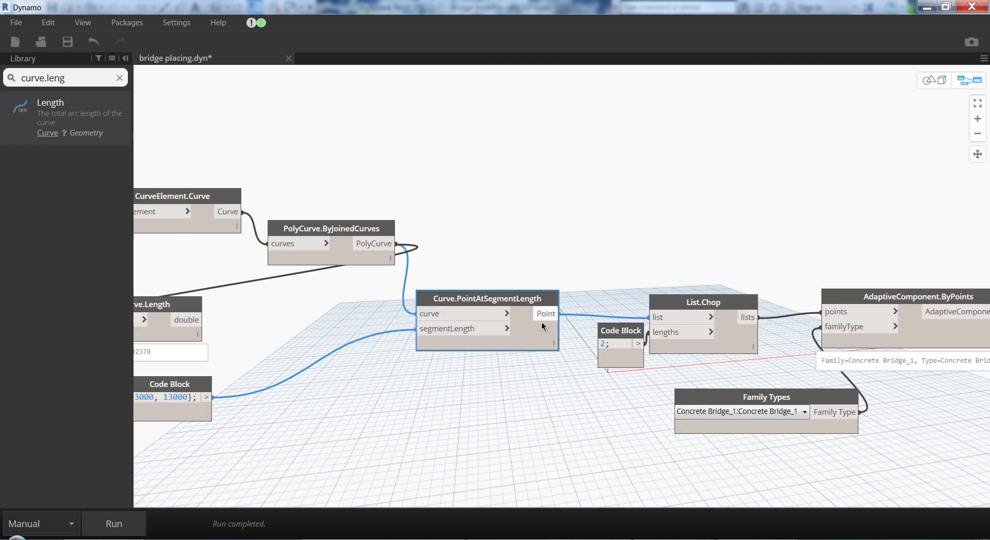
Step: Inspect the List.Chop output and move the Family Types node clear of the preview
mouse_move(474, 393)
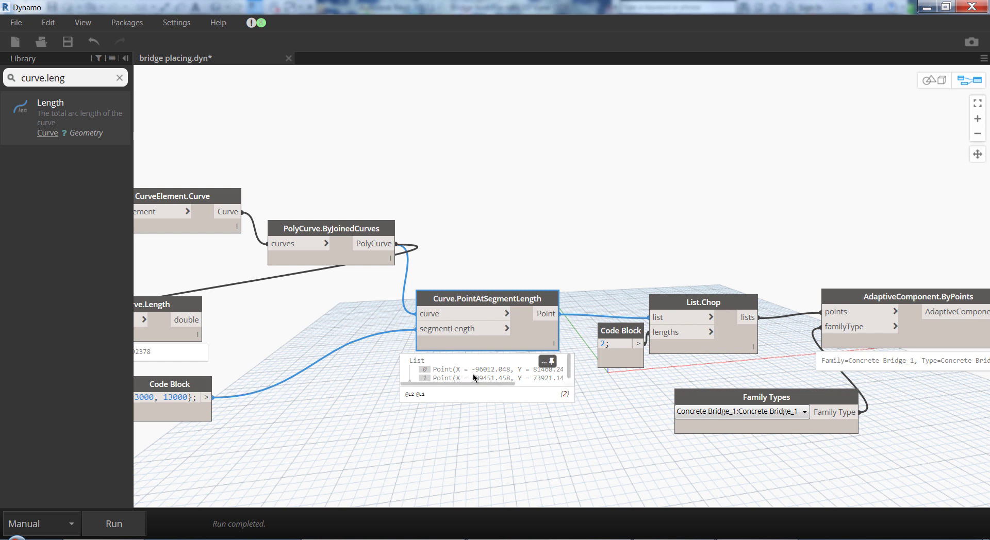
left_click(707, 306)
mouse_move(724, 379)
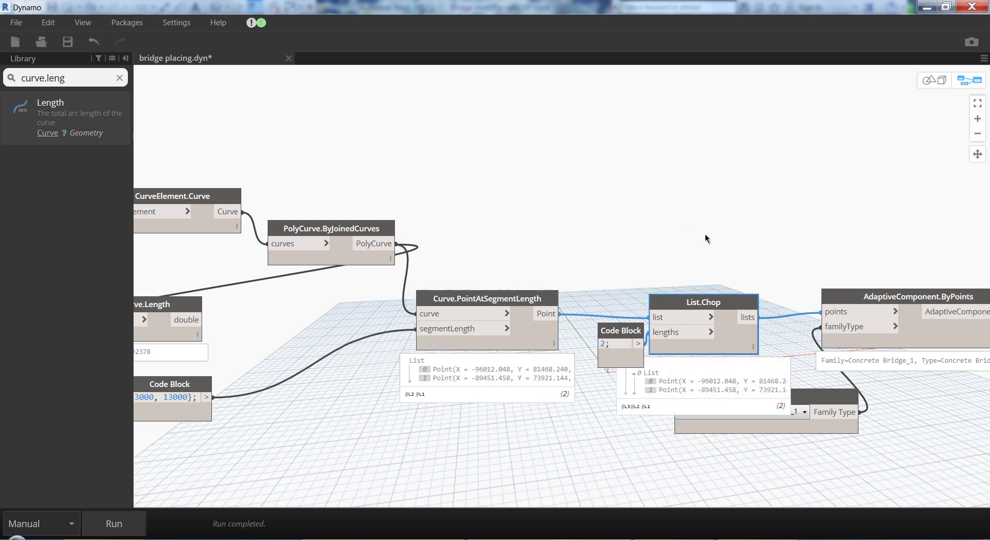
left_click(648, 260)
scroll(648, 260, "down", 2)
scroll(765, 341, "up", 2)
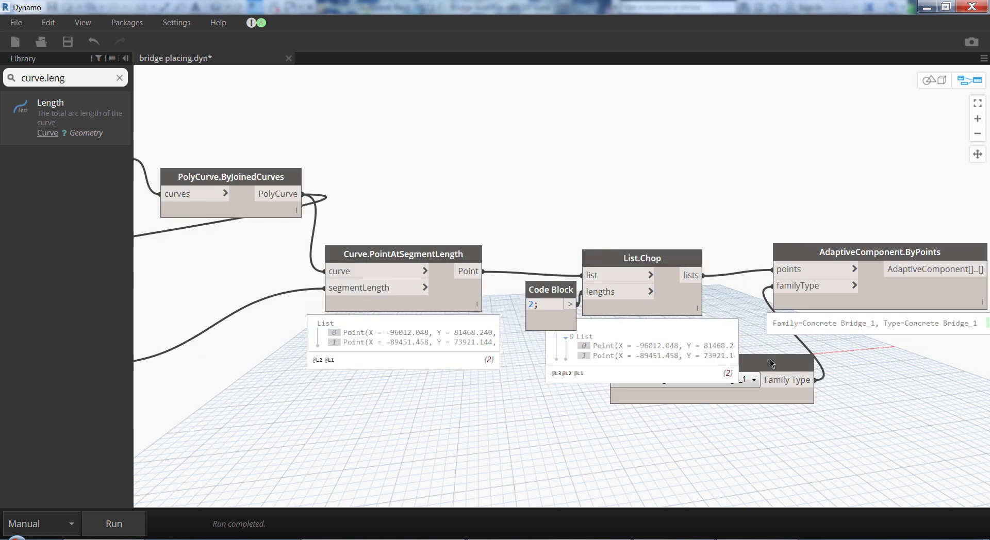
left_click_drag(789, 372, 739, 408)
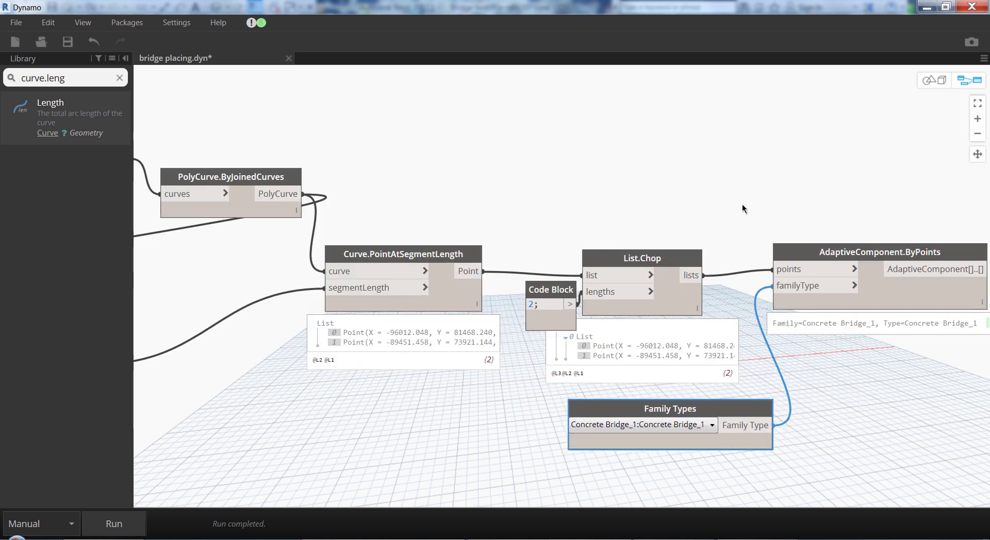
scroll(742, 203, "down", 3)
scroll(500, 267, "up", 4)
Step: Set the Code Block segment lengths to 3000 and 13000 and run the graph
left_click_drag(469, 284, 448, 292)
mouse_move(421, 332)
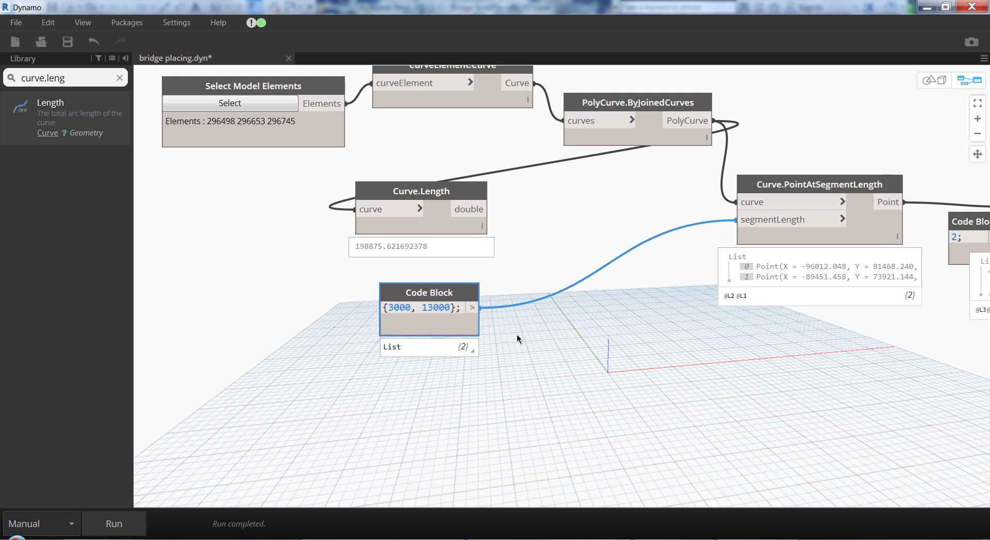
left_click(410, 309)
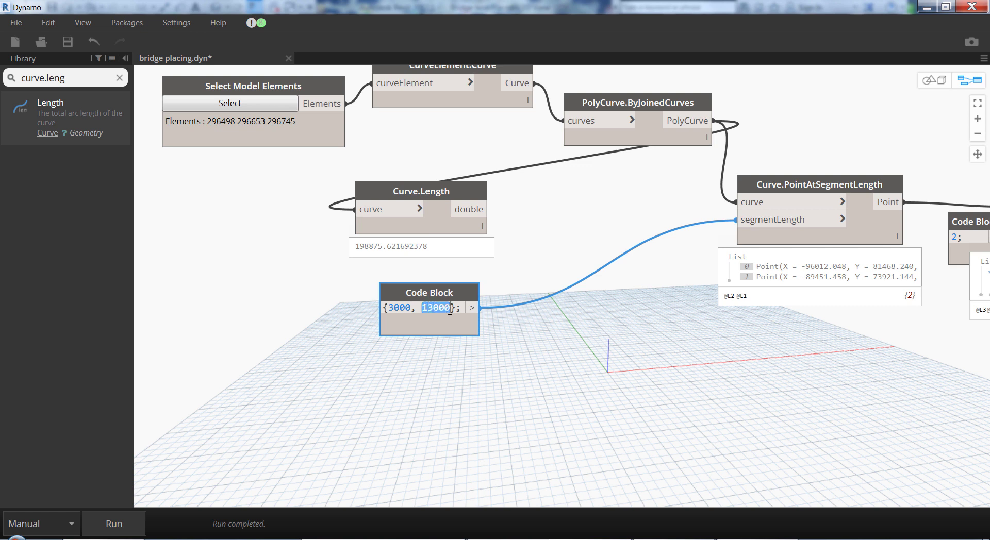
left_click(474, 368)
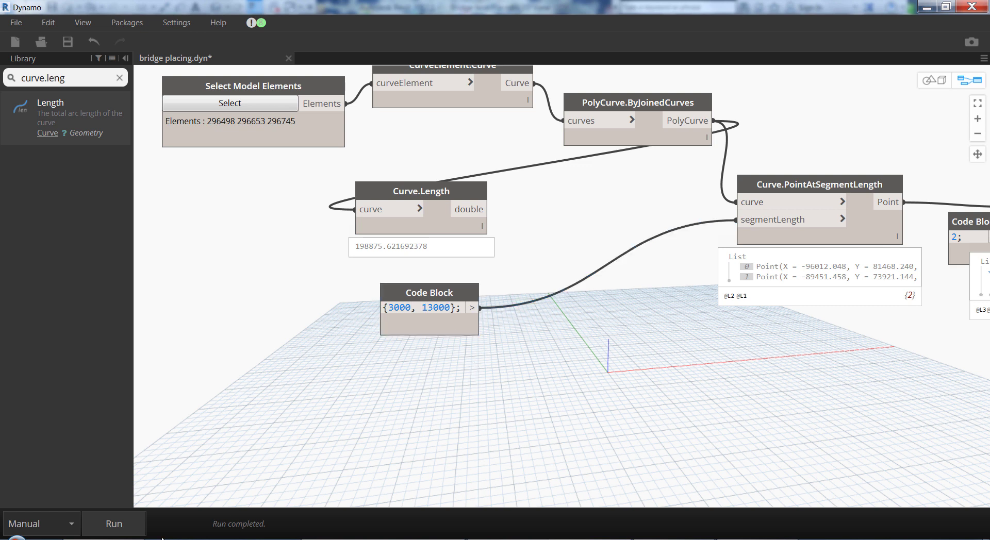
left_click(122, 529)
Step: Hide Dynamo and orbit the Revit 3D view around the placed bridge
left_click(971, 5)
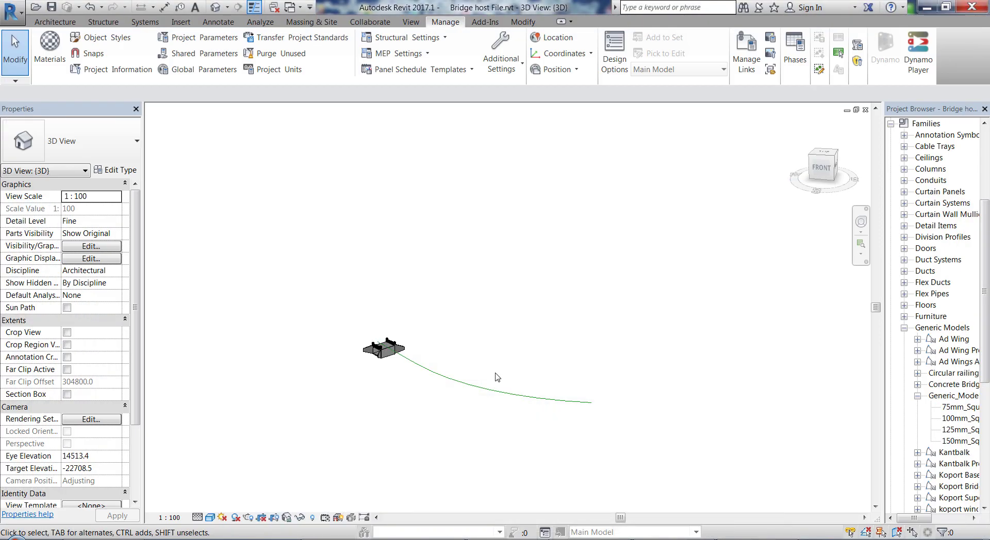
middle_click_drag(338, 396, 445, 416, "shift")
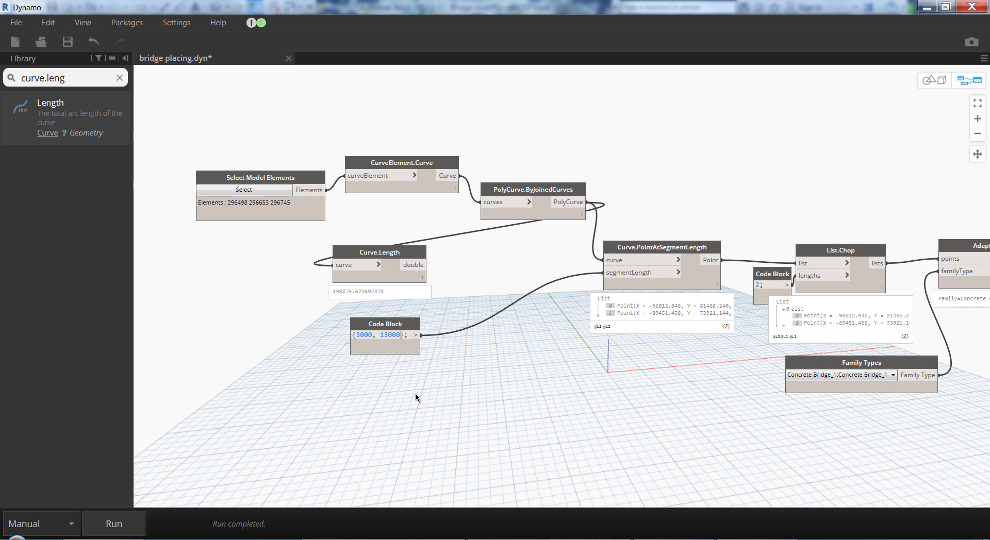
Step: Append 20000 and 28000 to the Code Block lengths and run the graph
type(", ")
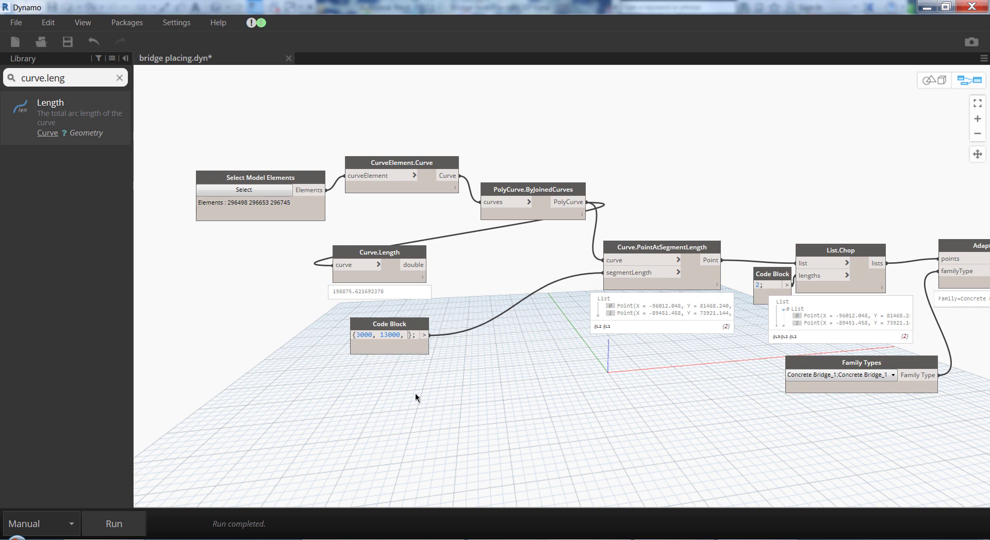
type("20000")
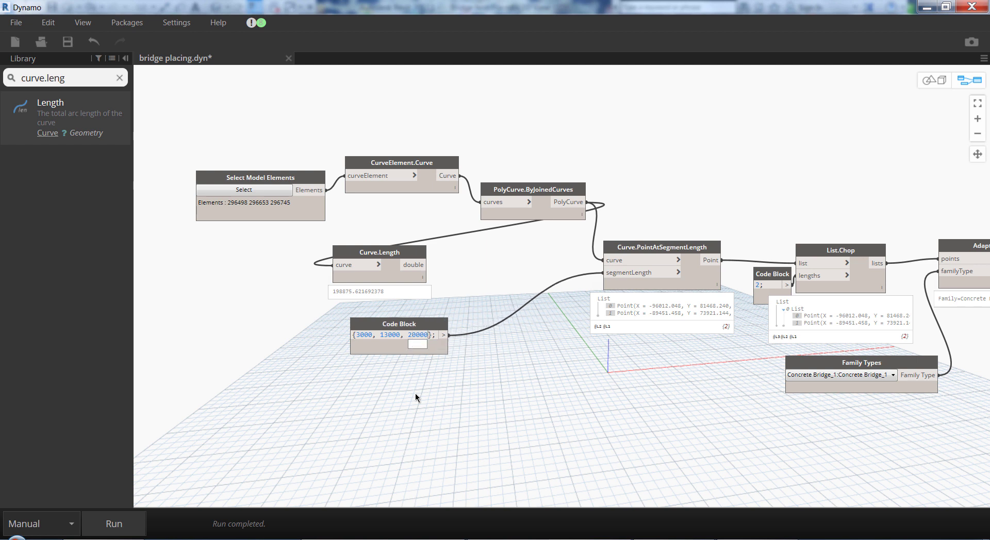
type(", ")
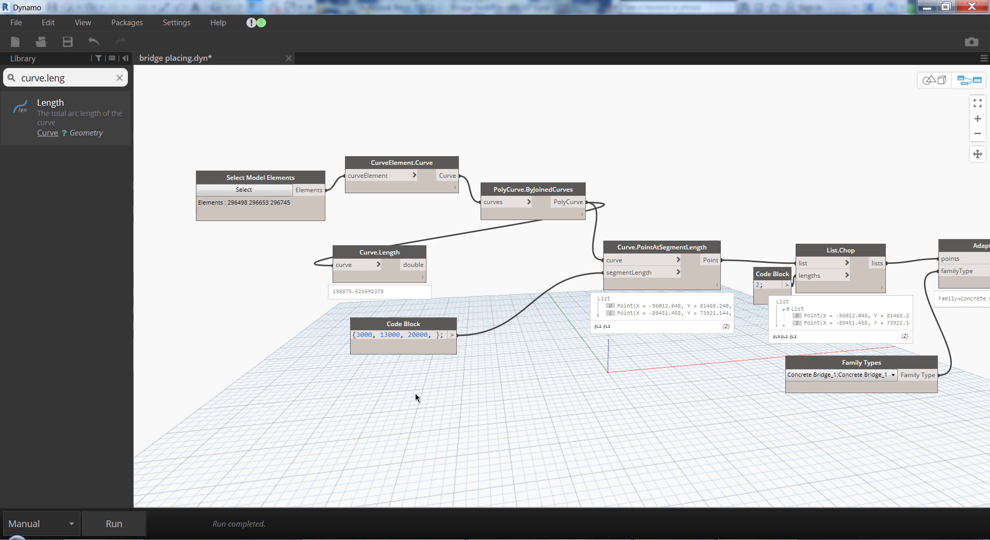
type("2800")
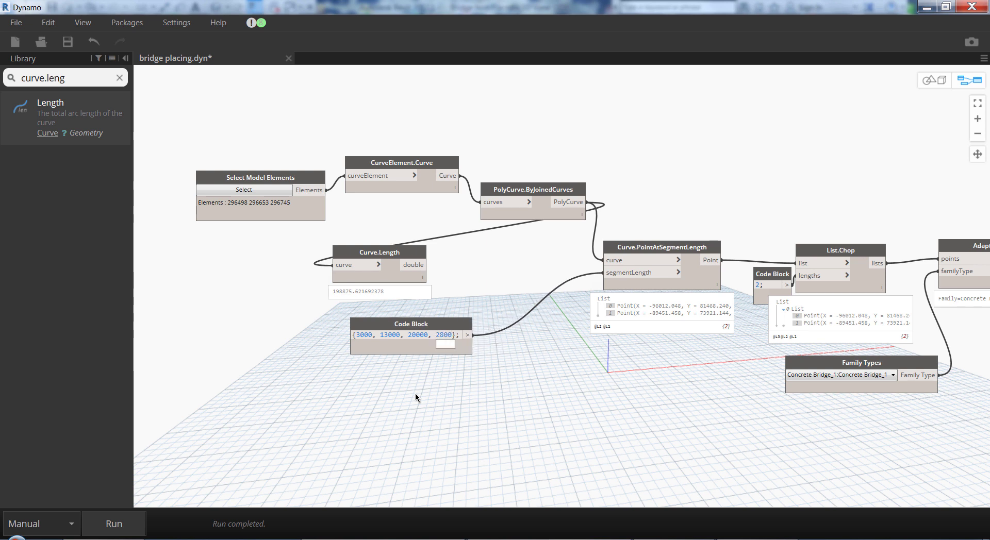
type("0")
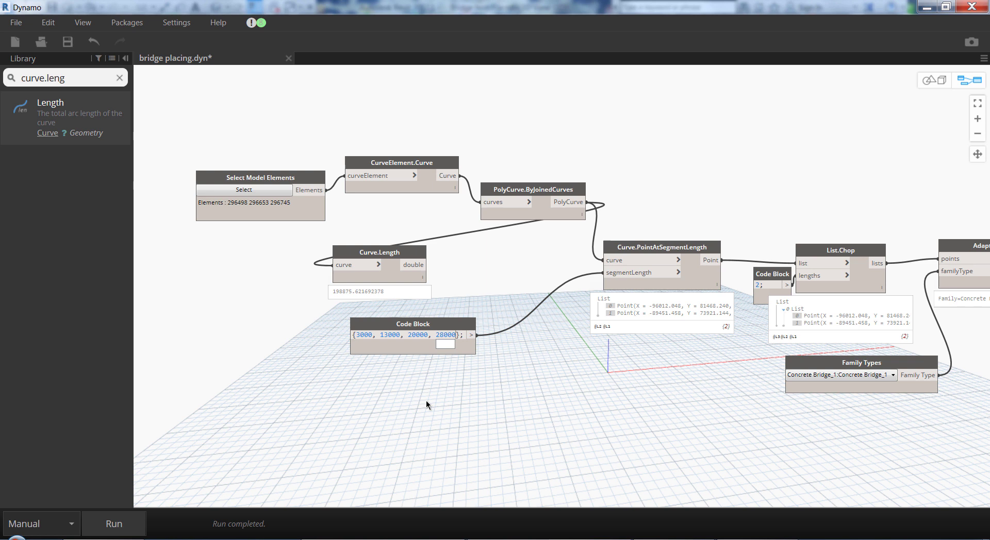
left_click(124, 523)
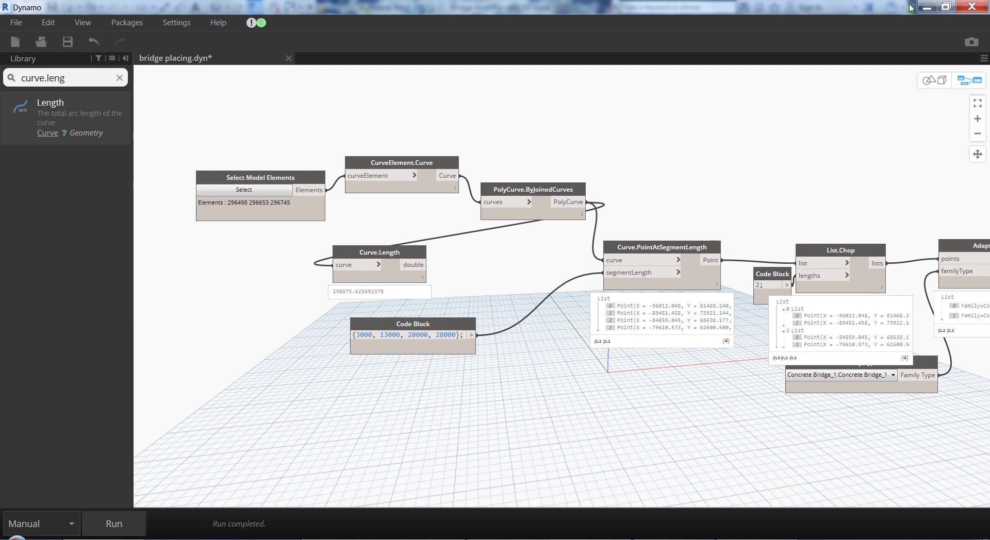
Step: Hide Dynamo, view both bridges, and select the right-hand bridge to see its properties
left_click(925, 8)
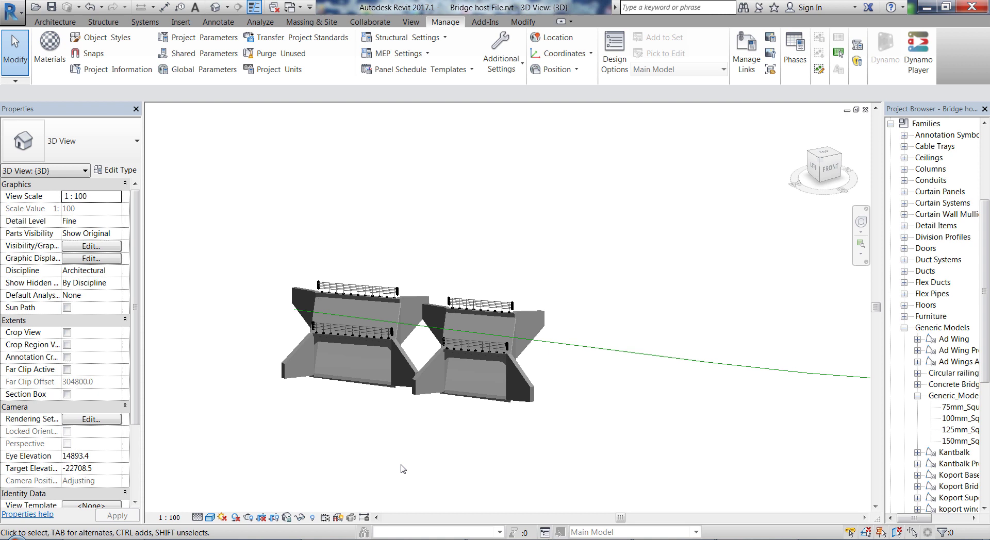
middle_click_drag(408, 467, 392, 342, "shift")
scroll(392, 343, "up", 2)
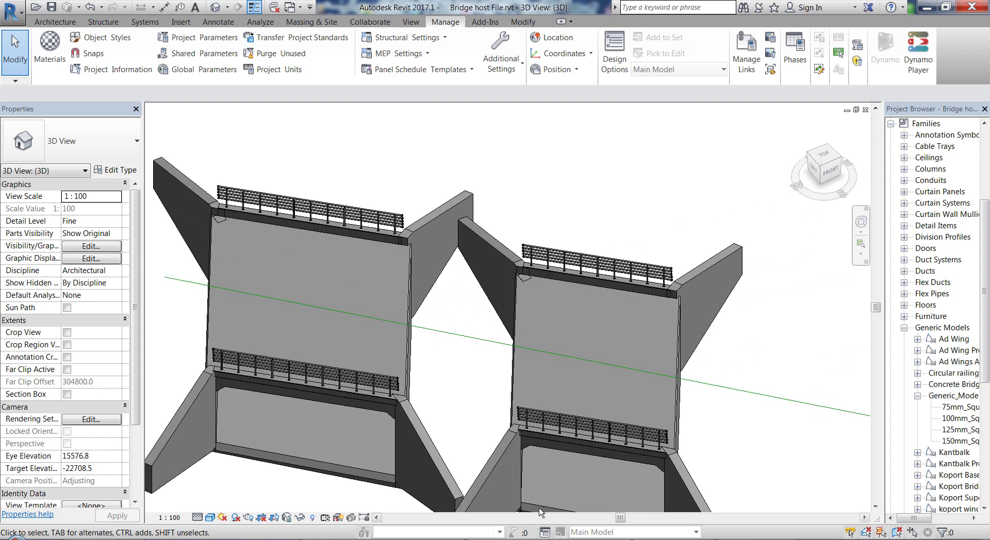
left_click(515, 368)
middle_click_drag(514, 368, 513, 308, "shift")
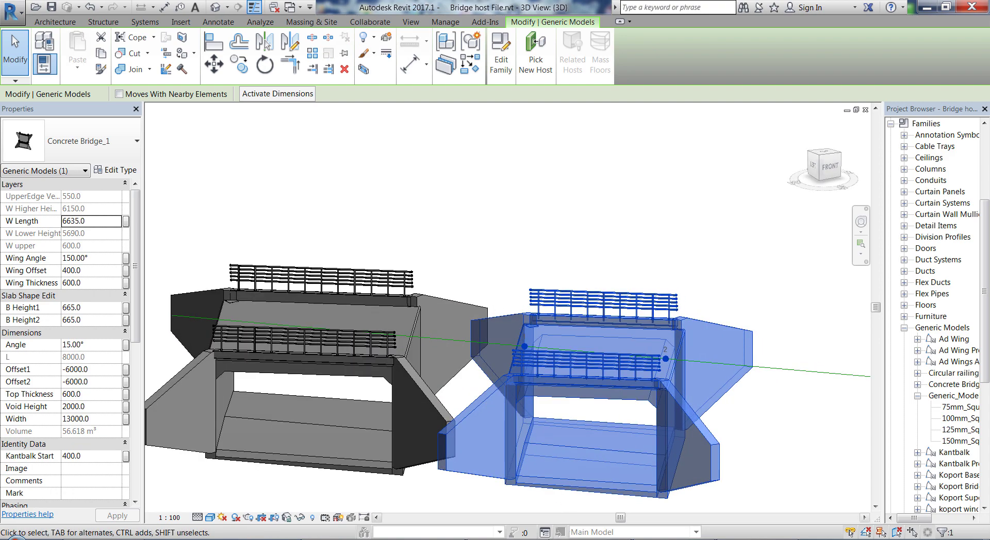
key("alt+Tab")
Step: Change the Code Block lengths to 3000, 13000, 40000, 80000 and rerun the graph
scroll(413, 343, "up", 4)
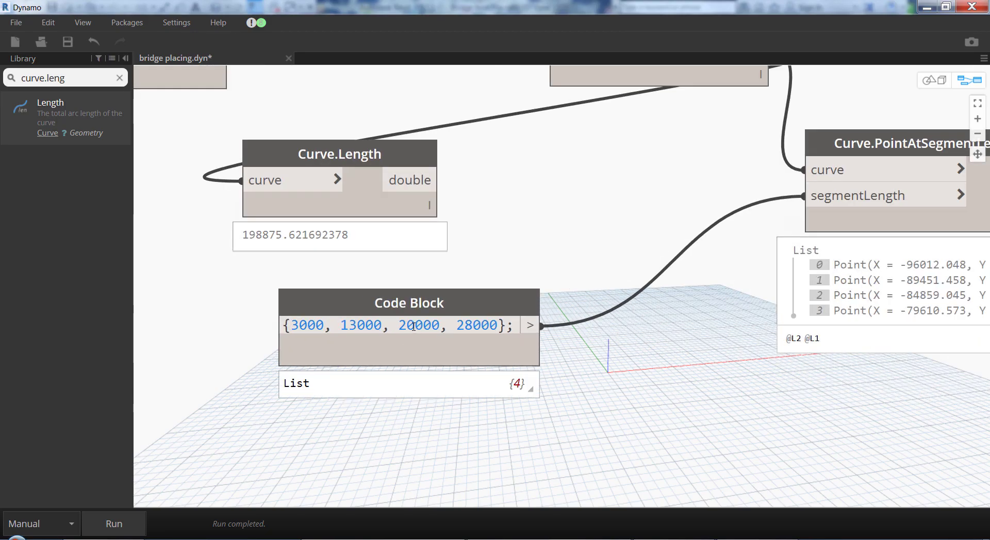
left_click_drag(411, 325, 401, 325)
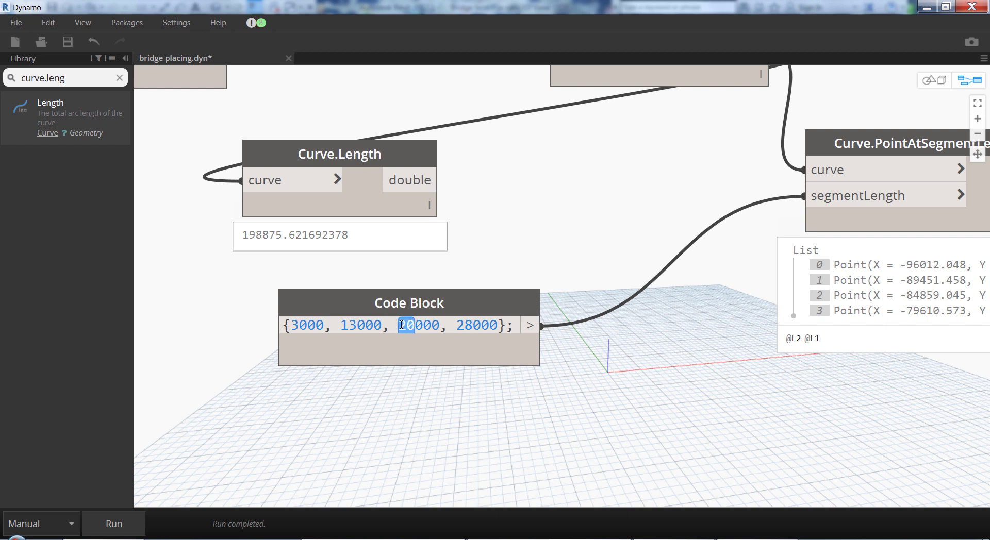
type("40")
left_click_drag(472, 325, 459, 325)
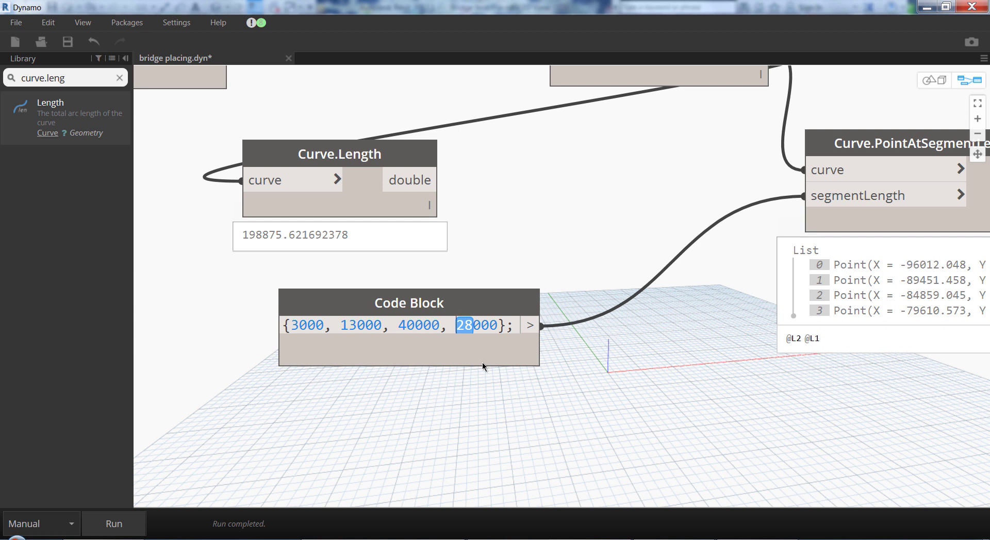
type("800")
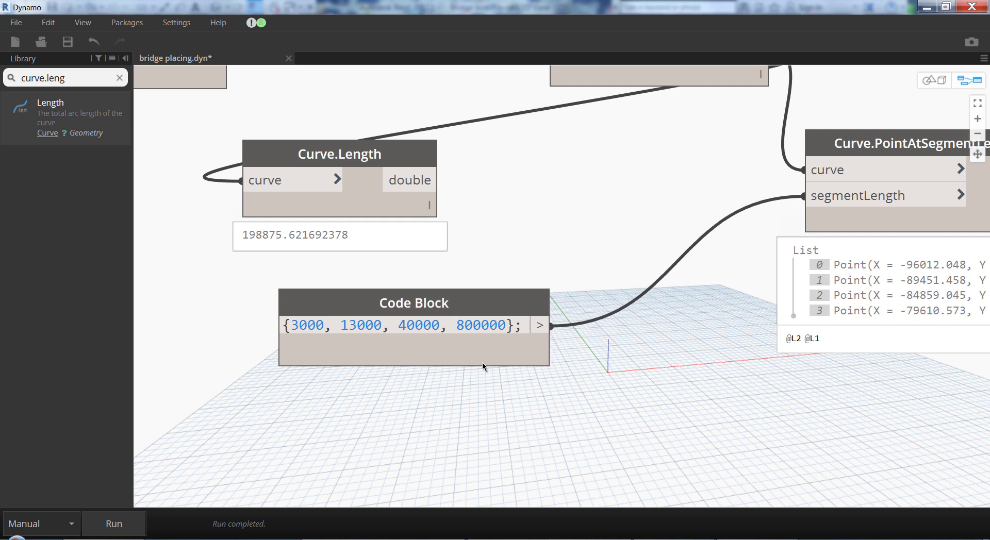
key("BackSpace")
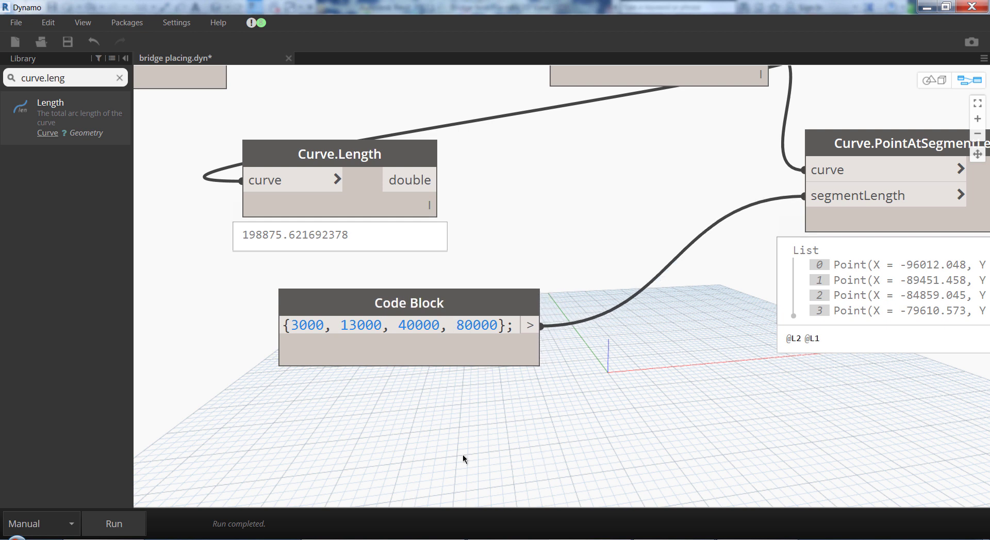
left_click(142, 520)
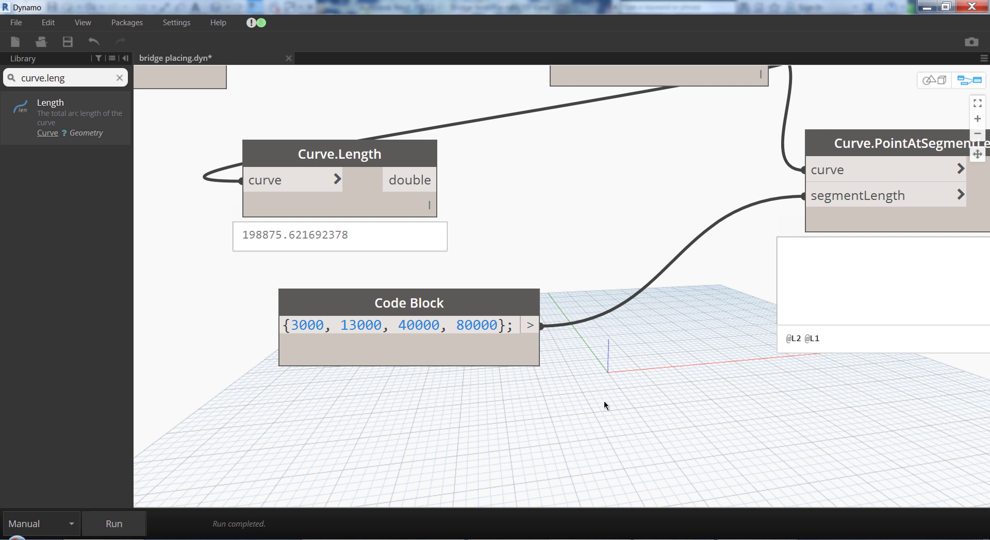
Step: Hide Dynamo and select the long second bridge, viewing it from several angles
left_click(927, 7)
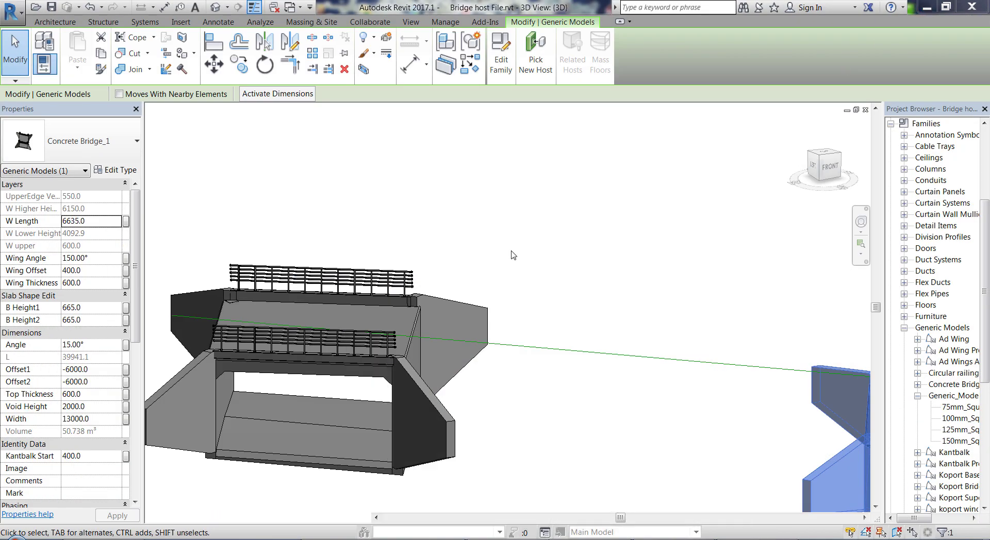
key("Escape")
scroll(432, 290, "down", 8)
scroll(432, 290, "up", 4)
middle_click_drag(432, 290, 509, 242, "shift")
scroll(509, 242, "up", 3)
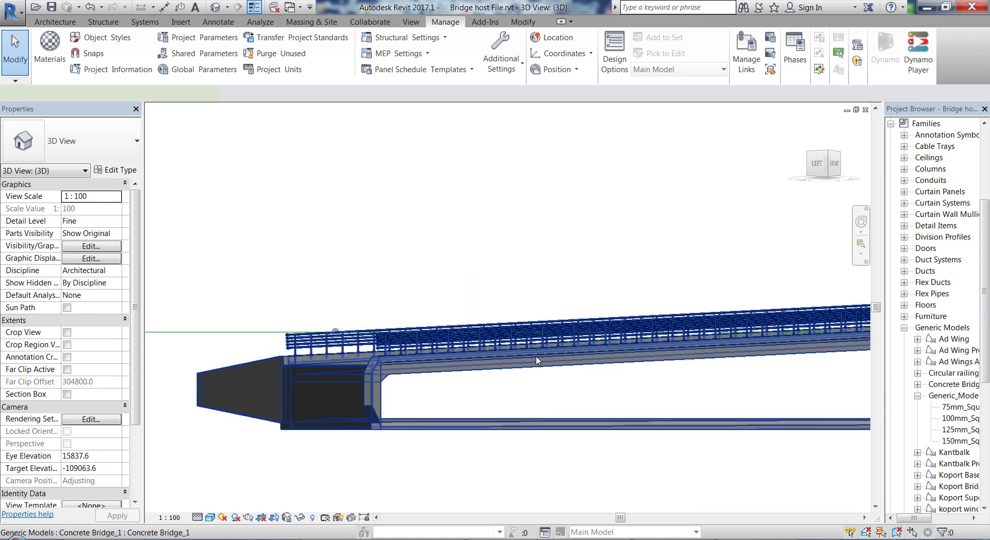
left_click(516, 309)
scroll(278, 236, "down", 2)
scroll(620, 274, "up", 2)
middle_click_drag(663, 353, 538, 344, "shift")
scroll(567, 464, "down", 2)
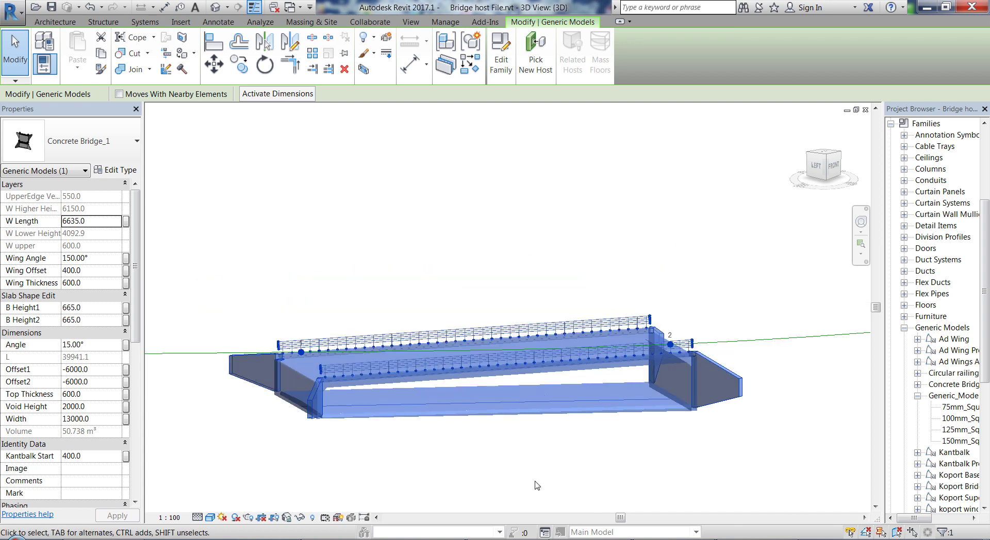
middle_click_drag(537, 485, 516, 484, "shift")
Step: Set the bridge's S Incline to 1 and inspect the regenerated bridge
left_click_drag(136, 322, 143, 465)
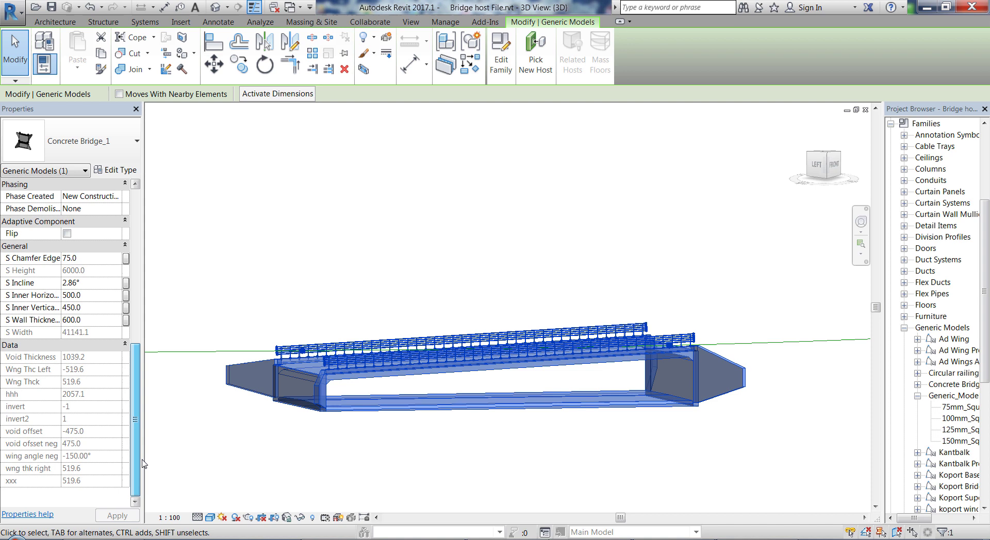
left_click(93, 295)
left_click(102, 285)
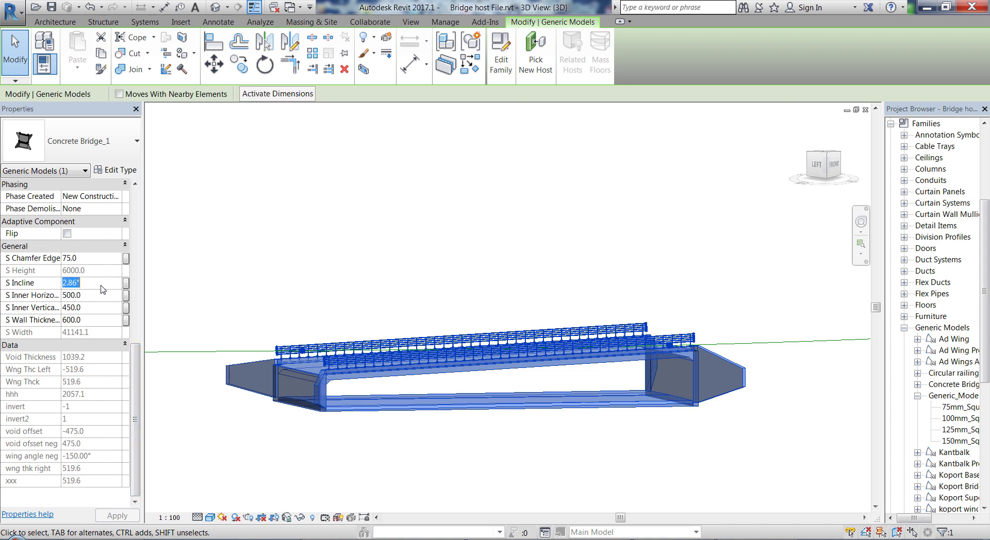
type("1")
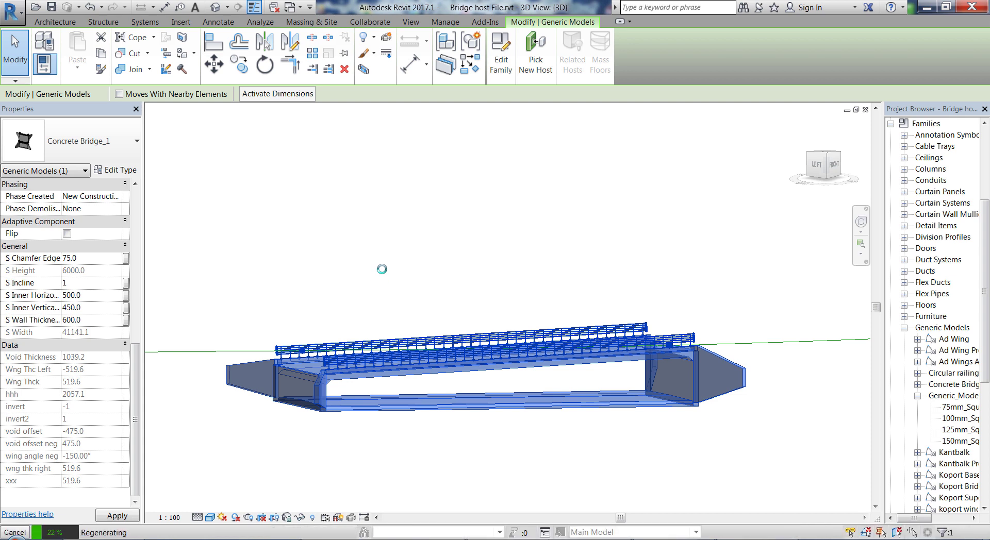
left_click(355, 327)
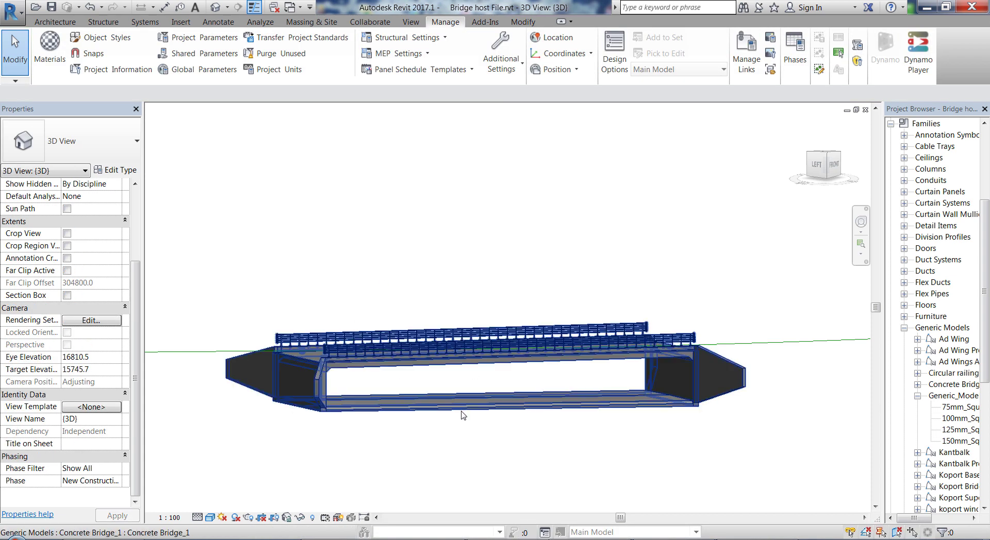
middle_click_drag(470, 475, 523, 413, "shift")
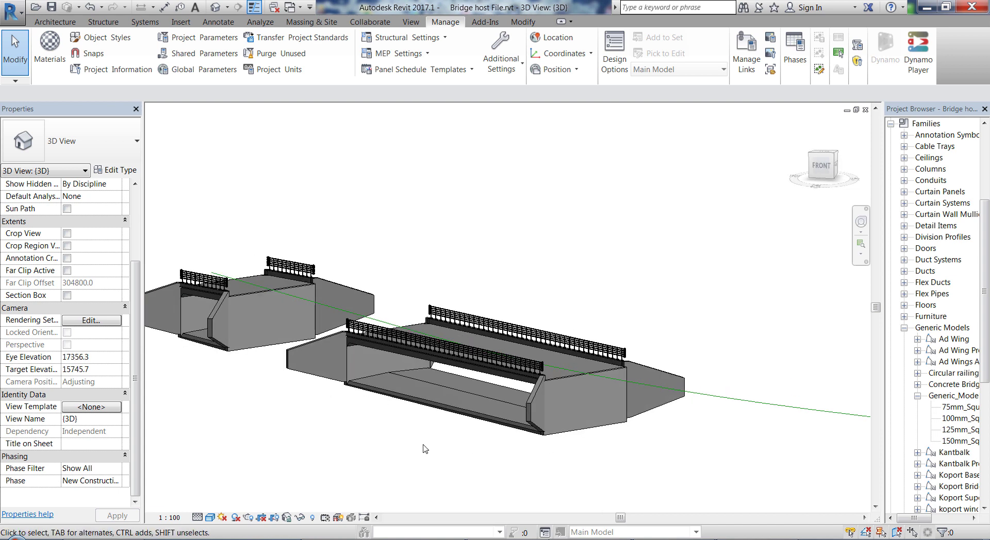
middle_click_drag(423, 445, 575, 439, "shift")
middle_click_drag(531, 477, 521, 454, "shift")
Step: Replace 80000 in the Code Block with 50000, 70000 and 90200
key("alt+Tab")
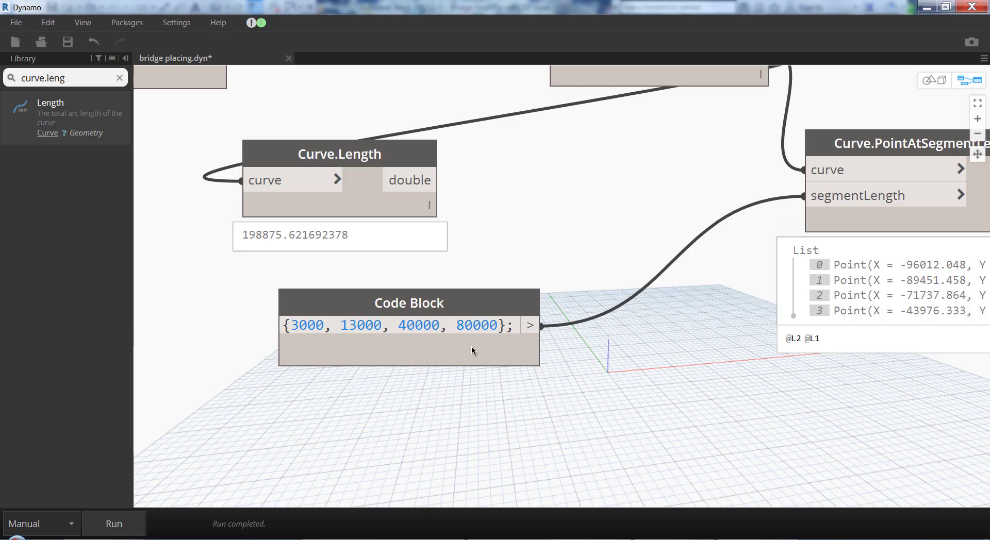
double_click(498, 326)
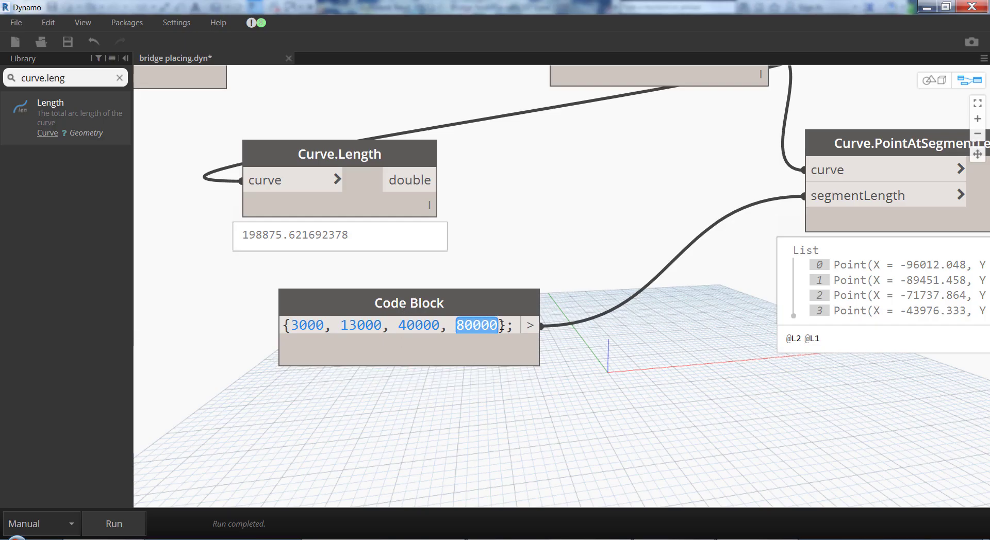
type("5000")
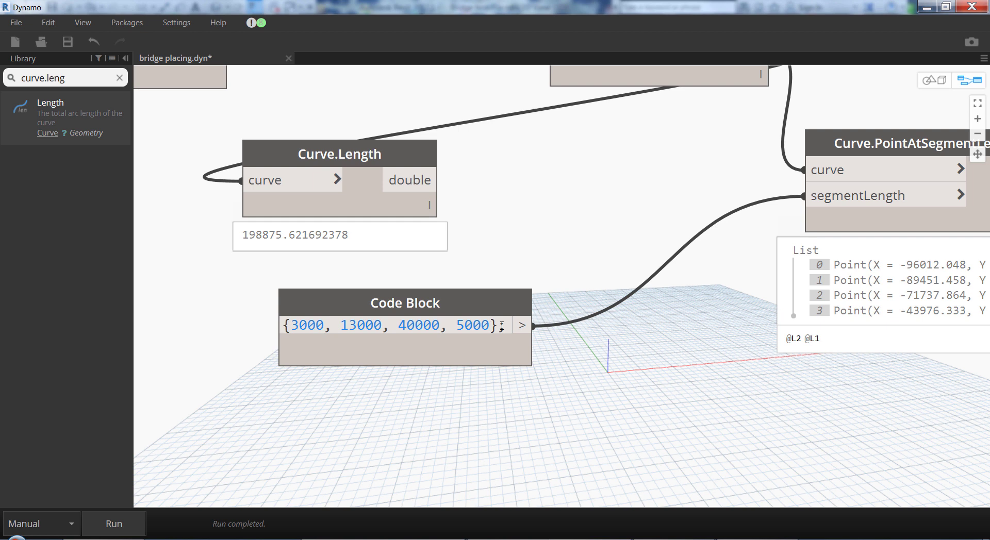
type("0,")
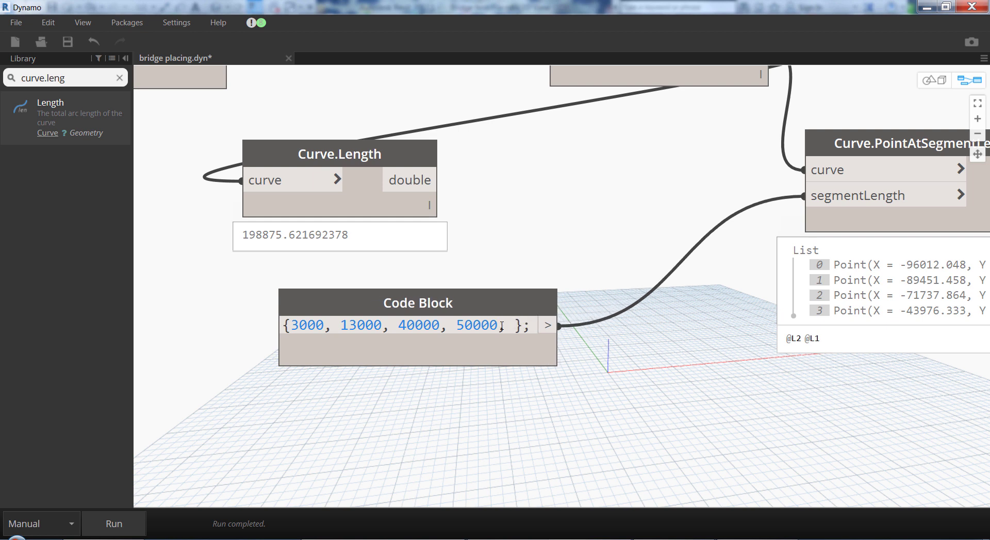
type("70")
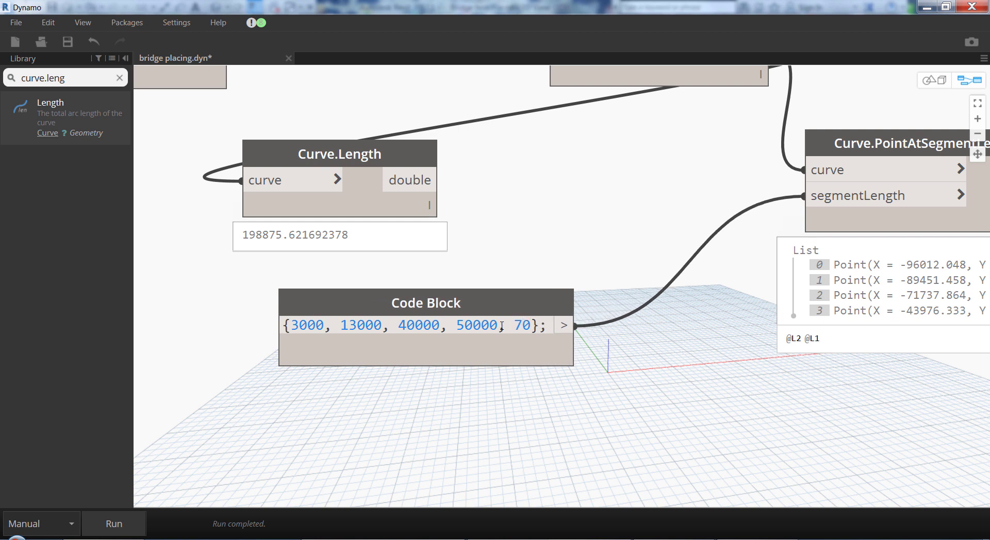
type("000")
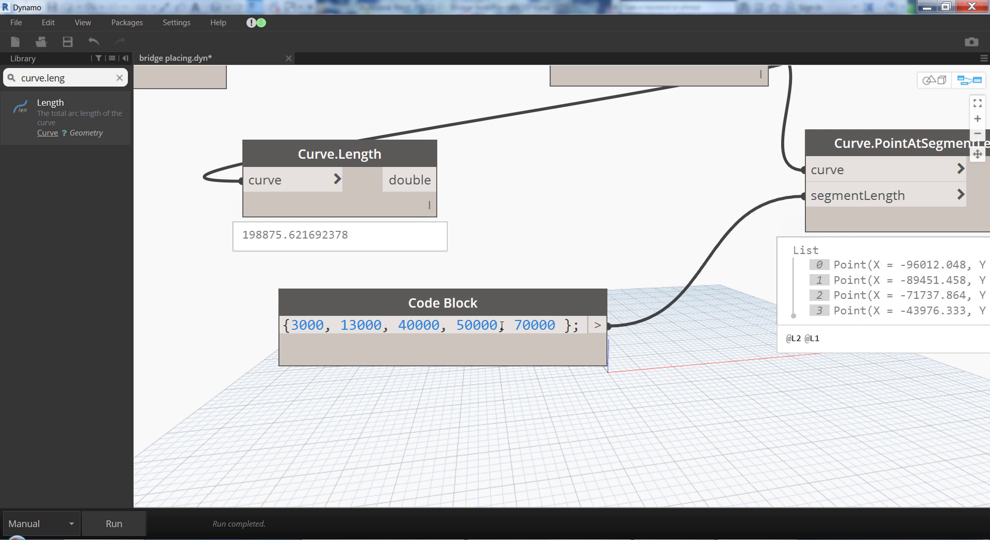
key("BackSpace")
type(", 90000")
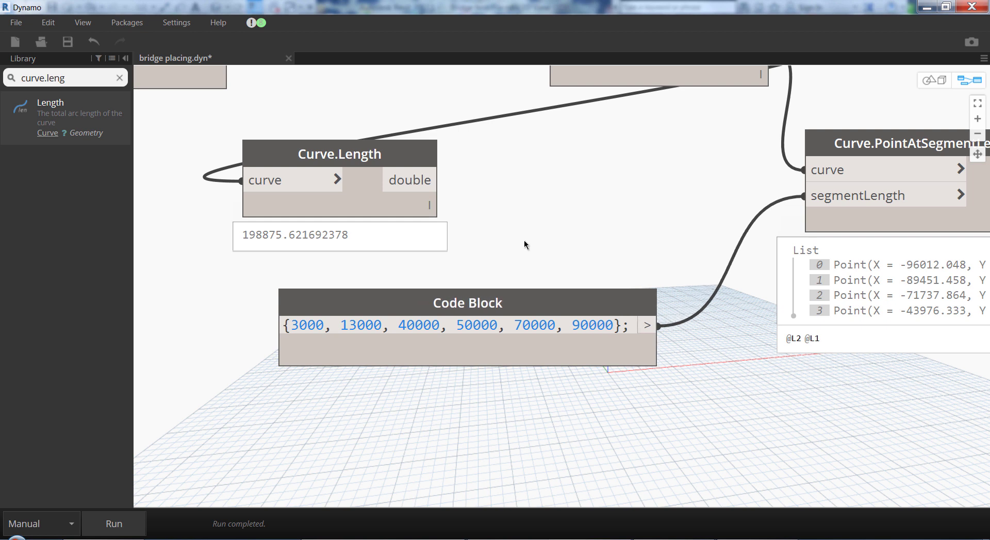
left_click_drag(588, 326, 597, 329)
type("2")
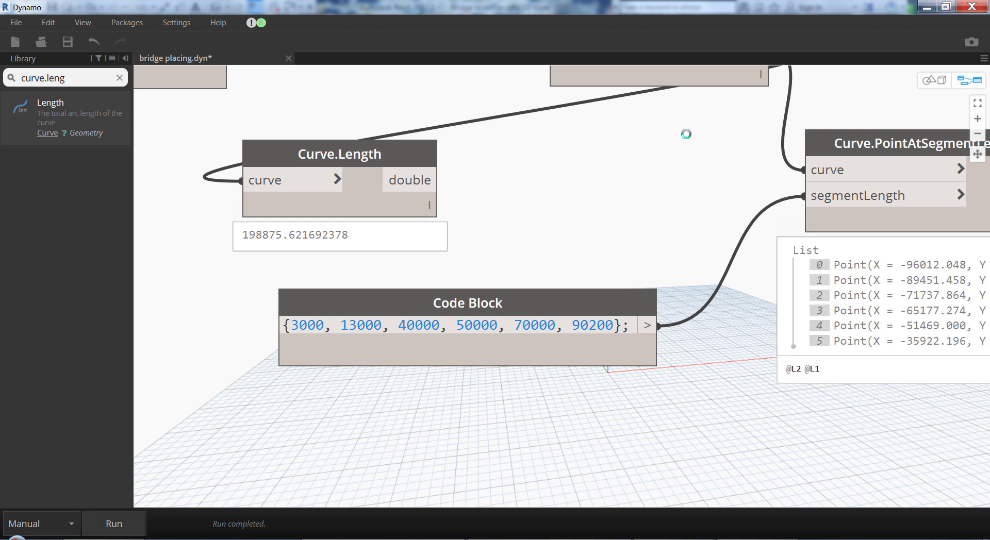
Step: Orbit and zoom around the three placed bridges, selecting the right-hand one to check it
left_click(927, 6)
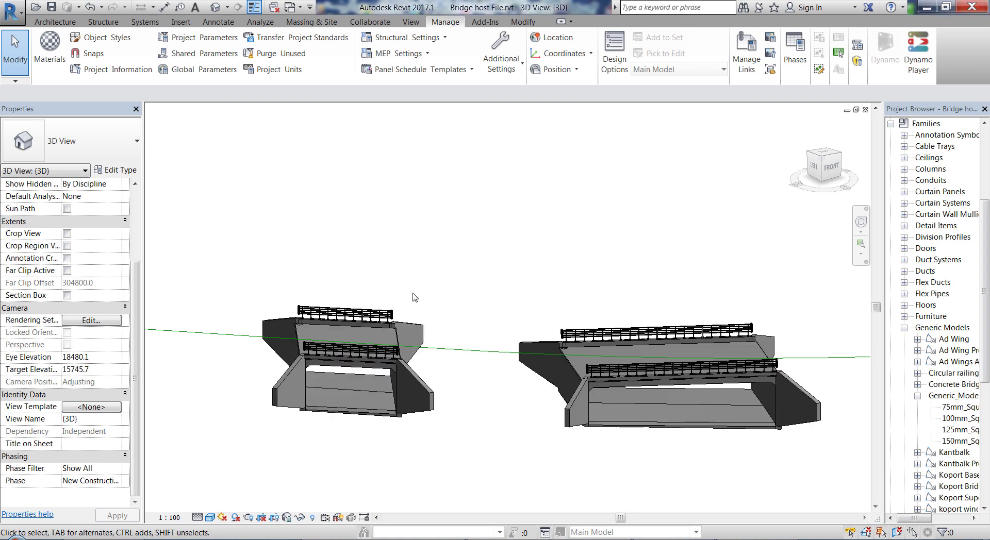
middle_click_drag(311, 370, 551, 436, "shift")
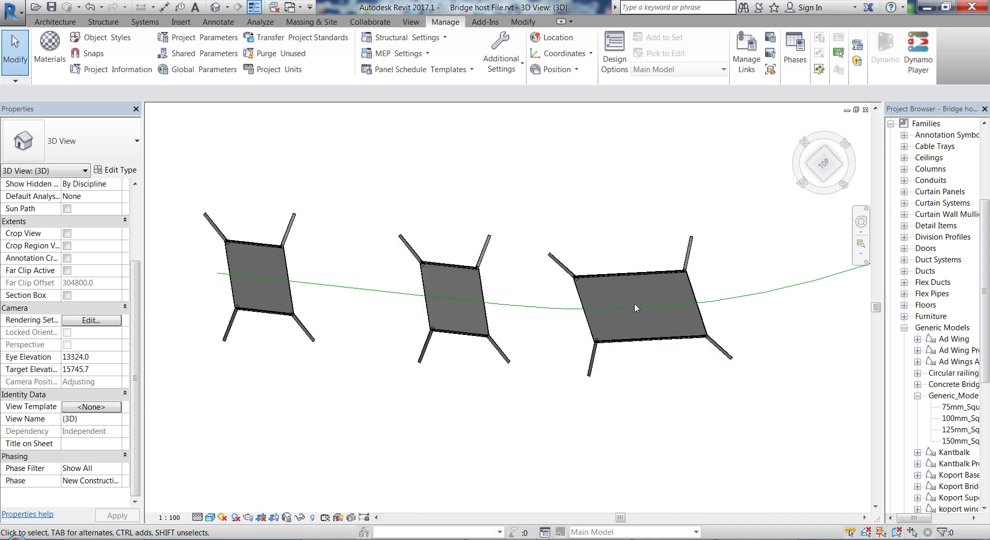
scroll(391, 283, "down", 1)
middle_click_drag(468, 375, 561, 302, "shift")
left_click(550, 300)
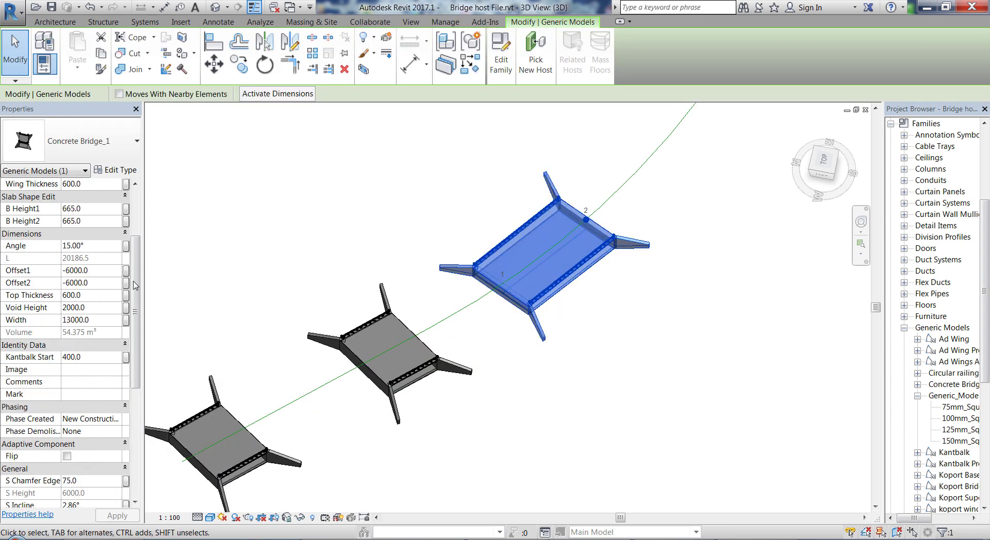
middle_click_drag(502, 358, 572, 435, "shift")
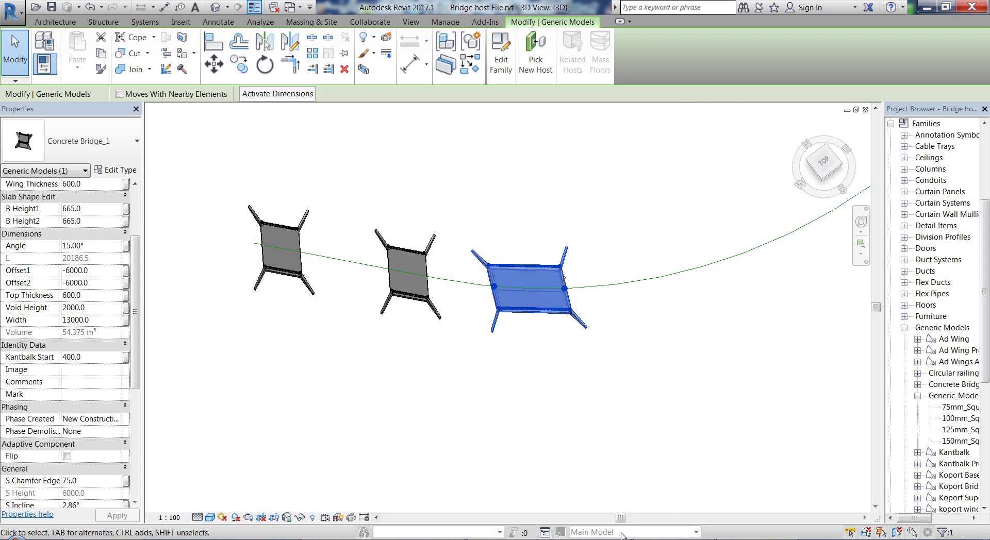
scroll(428, 377, "down", 2)
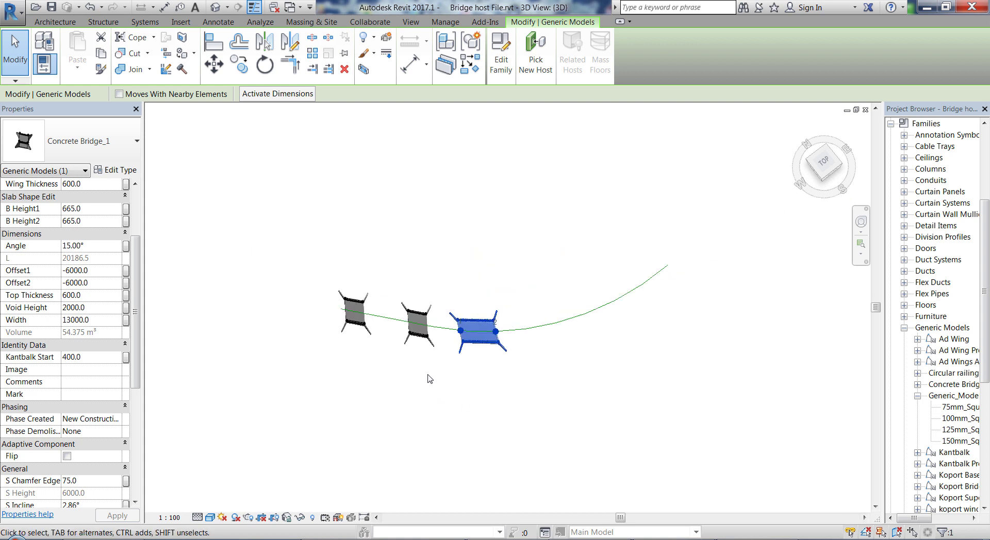
scroll(457, 275, "up", 2)
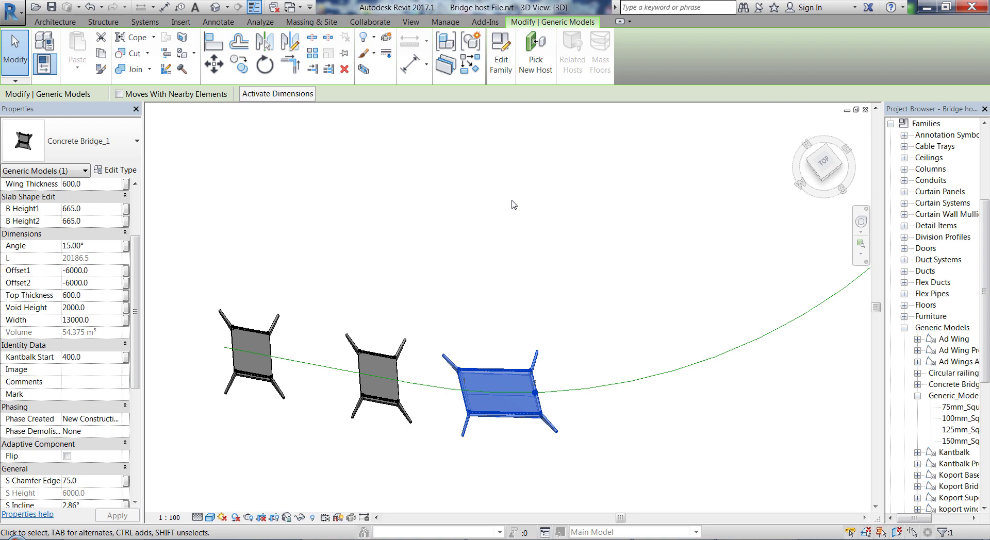
scroll(514, 205, "down", 3)
Step: Bring the Dynamo graph back to the front
key("alt+Tab")
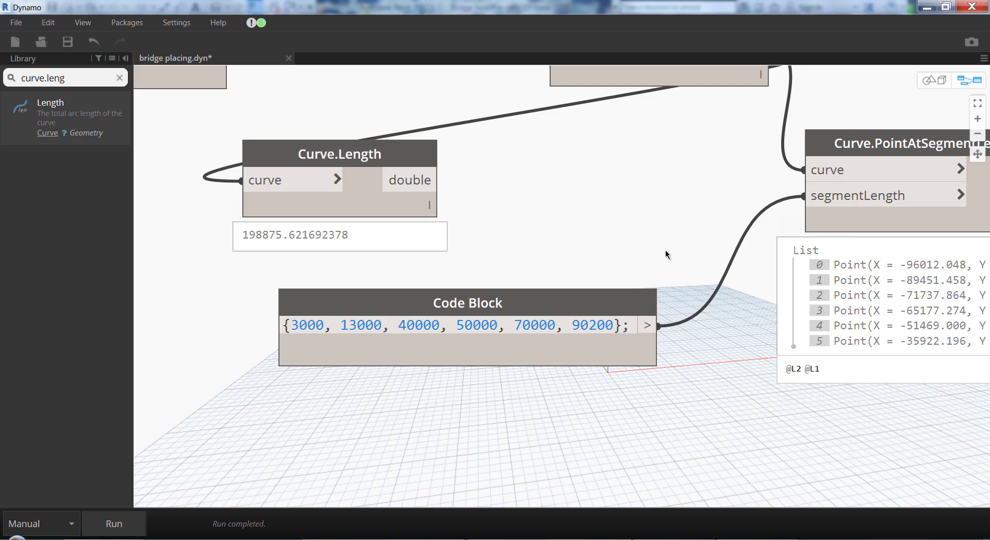
left_click(933, 10)
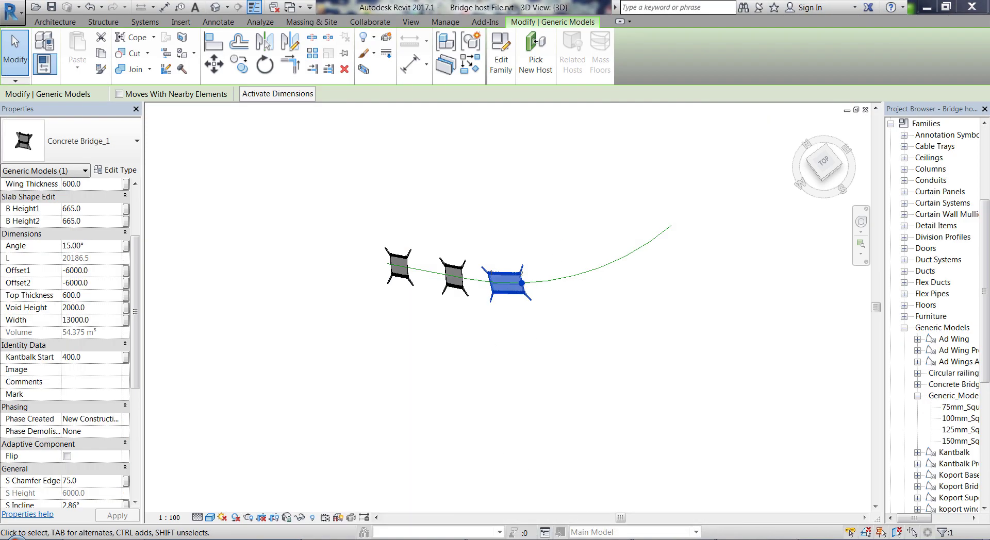
key("alt+Tab")
Step: Search the library for 'PARAMETER BY NAME' and add an Element.SetParameterByName node
left_click_drag(66, 78, 1, 79)
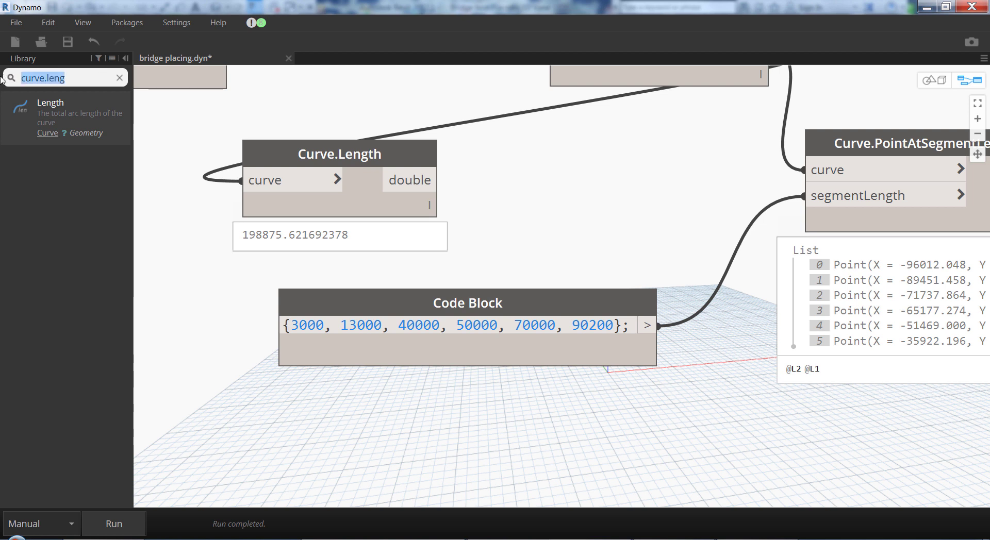
key("BackSpace")
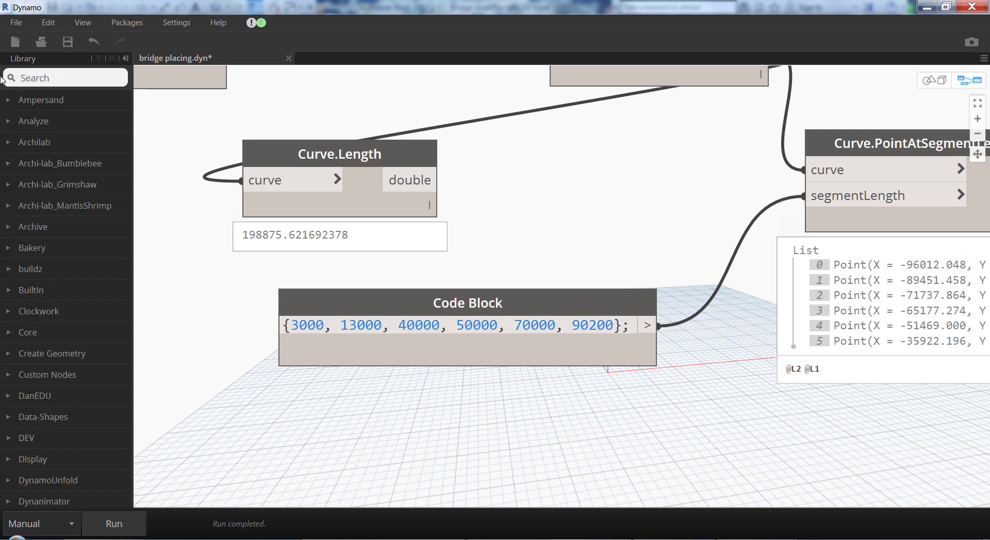
type("PARAMETER BY")
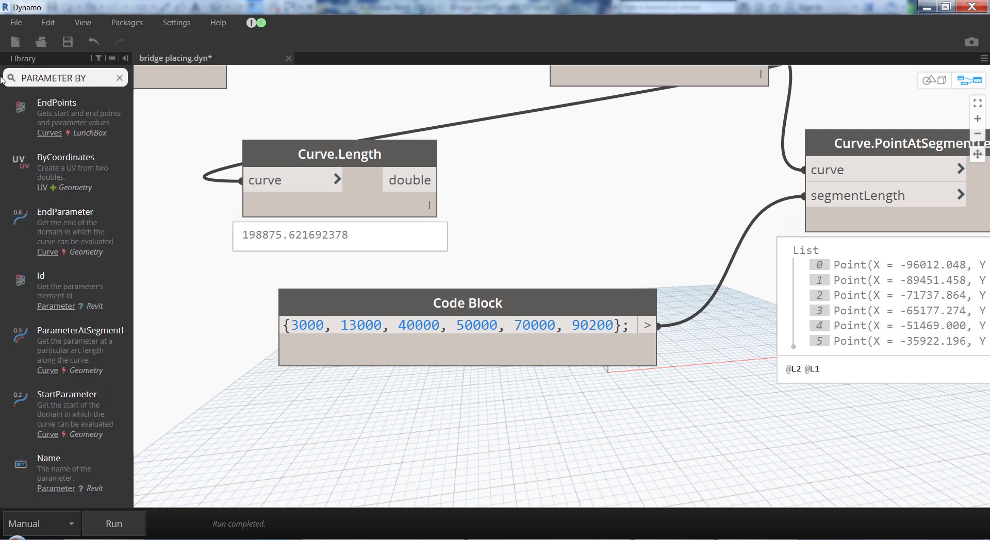
type(" NAME")
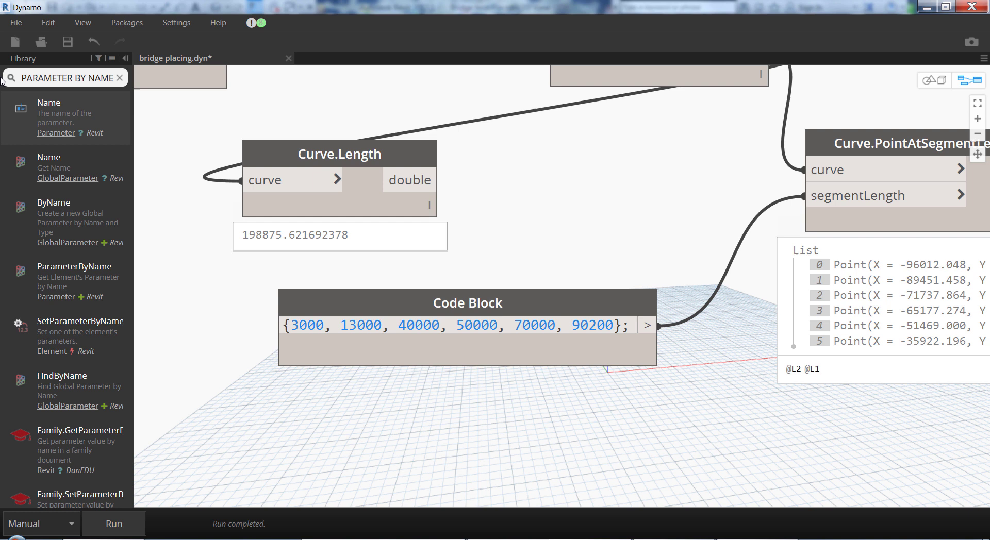
left_click(103, 327)
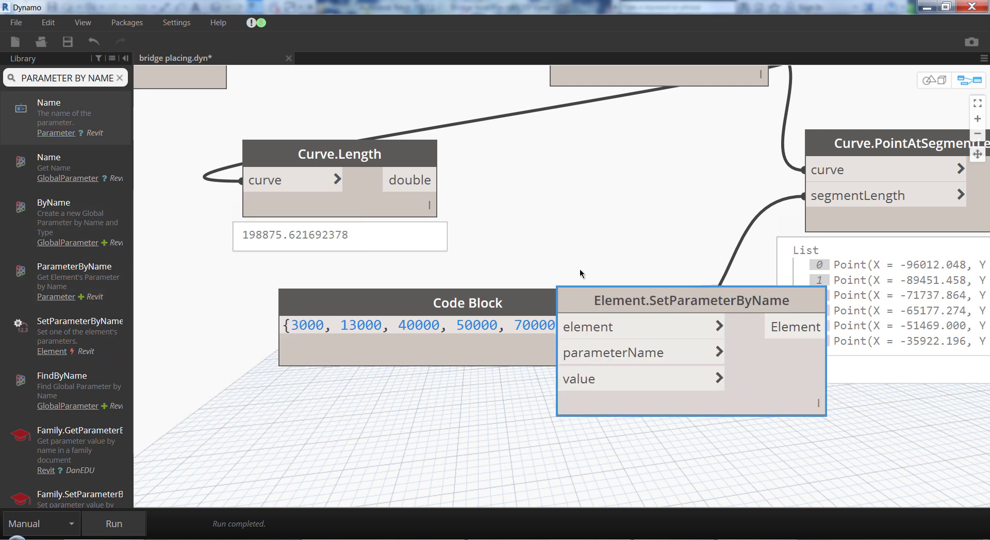
Step: Place the node right of AdaptiveComponent.ByPoints, wire its output into element, then return to Revit
scroll(528, 225, "down", 5)
left_click_drag(527, 225, 788, 198)
scroll(670, 198, "down", 4)
scroll(806, 198, "up", 6)
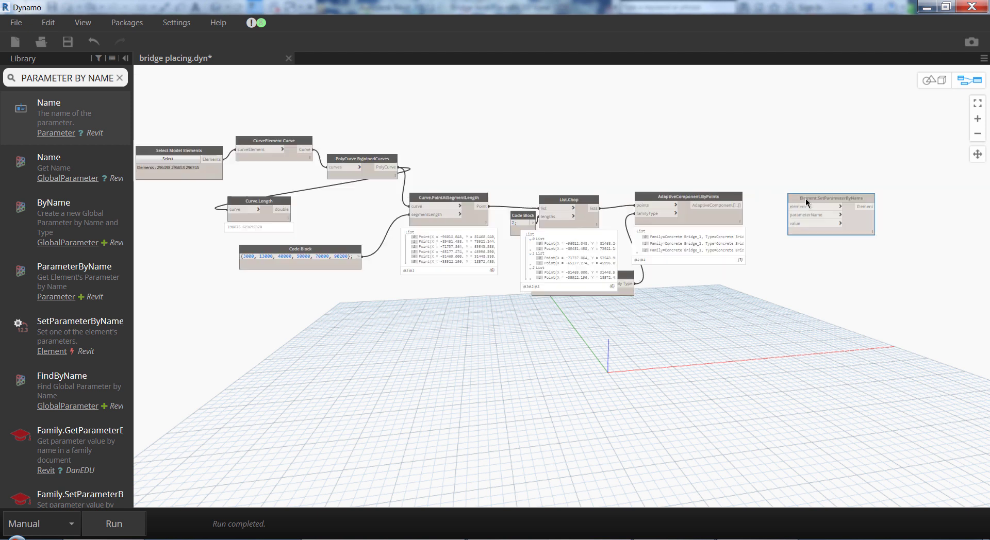
left_click_drag(690, 209, 774, 213)
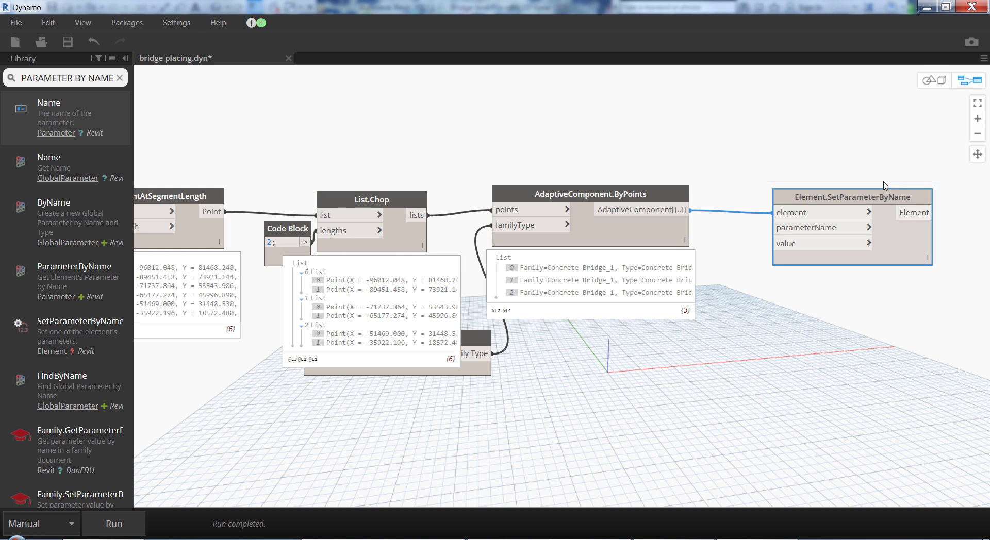
left_click_drag(829, 229, 868, 224)
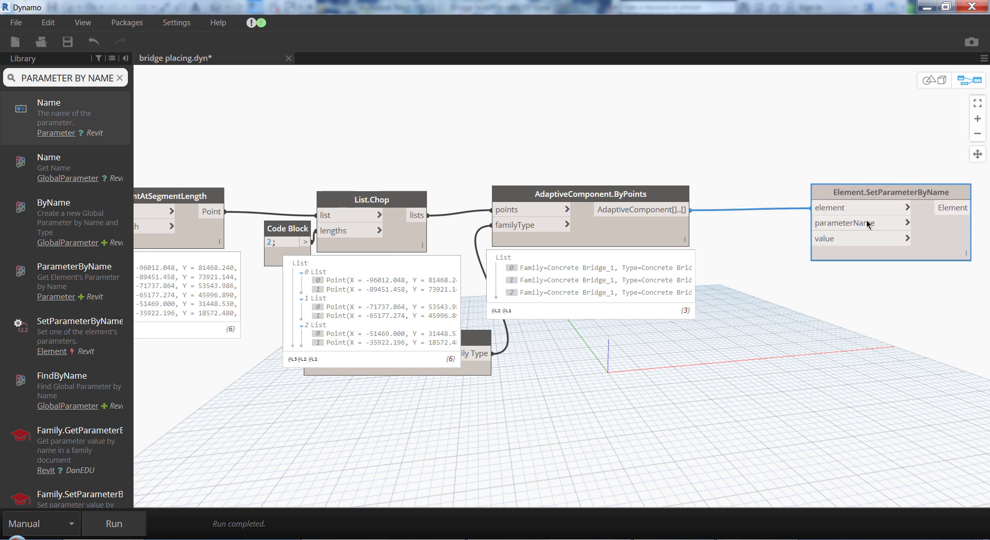
left_click(926, 6)
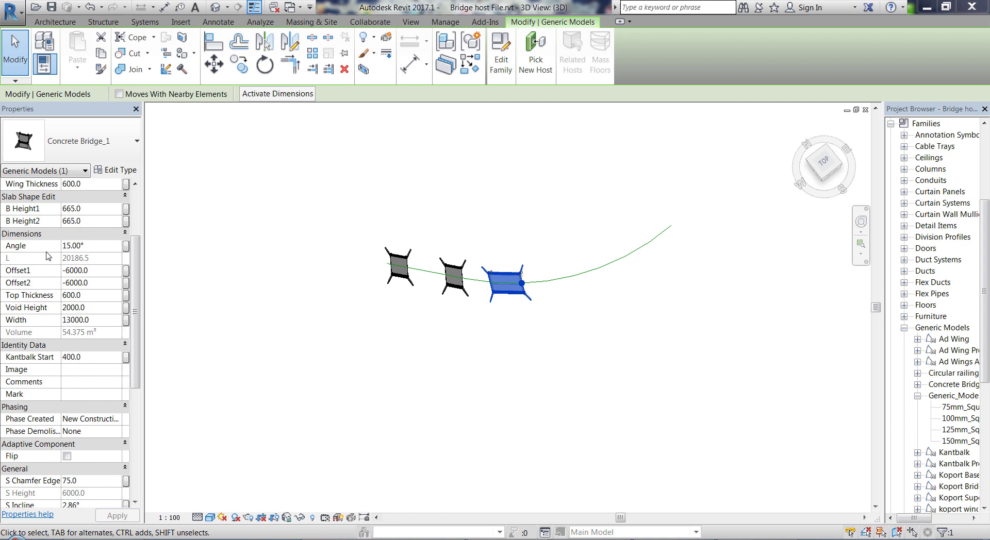
Step: Add an "Angle" code block and wire it into SetParameterByName's parameterName input
key("alt+Tab")
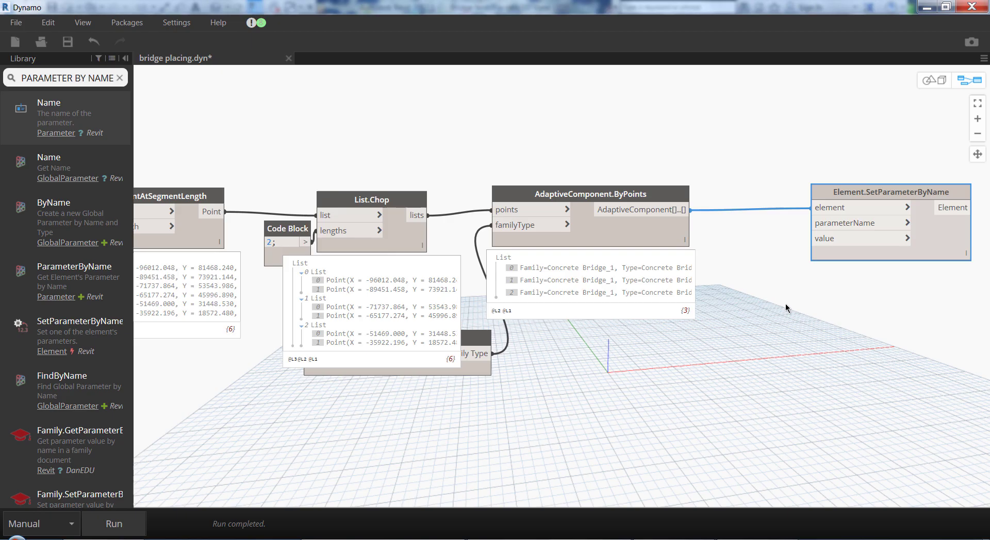
double_click(758, 244)
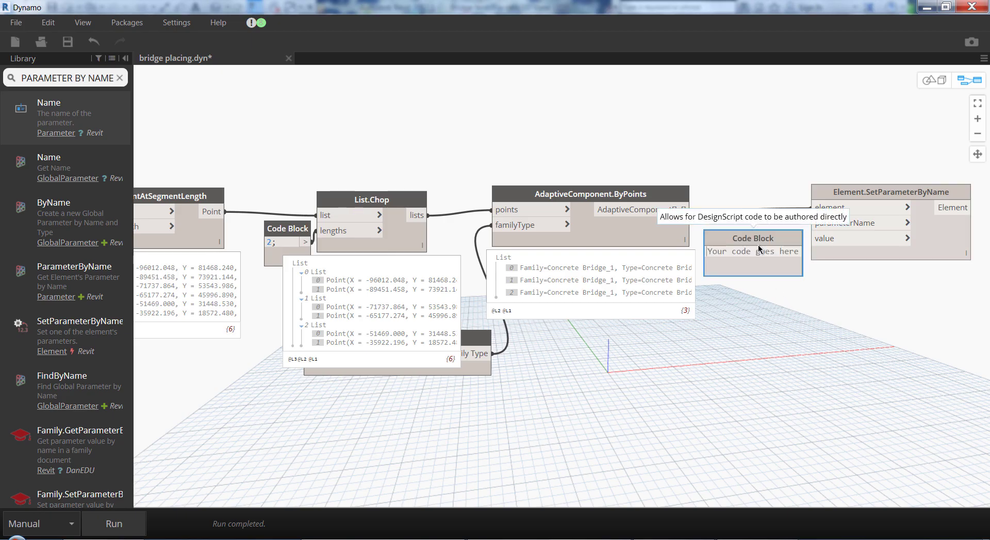
type("@")
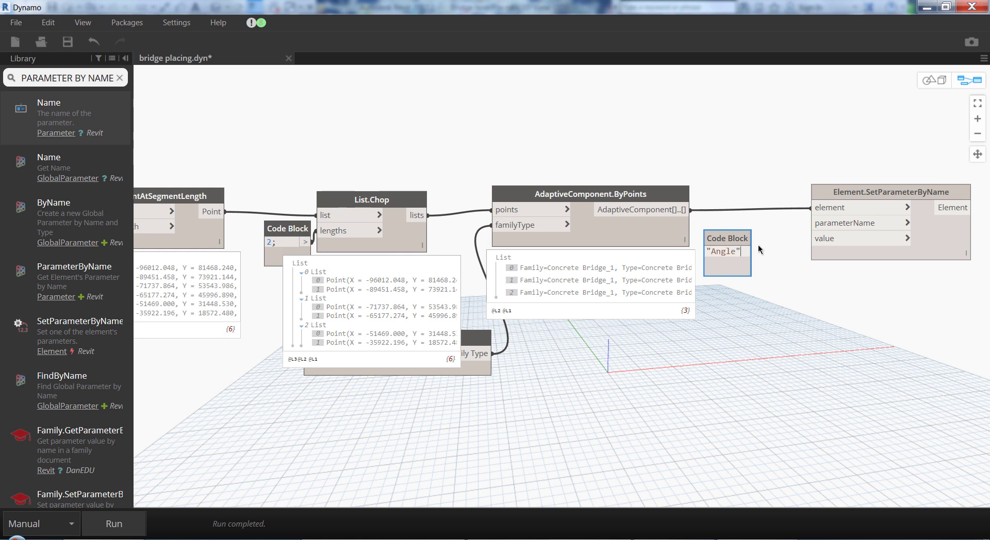
left_click(758, 249)
left_click_drag(755, 251, 823, 230)
left_click_drag(842, 195, 895, 248)
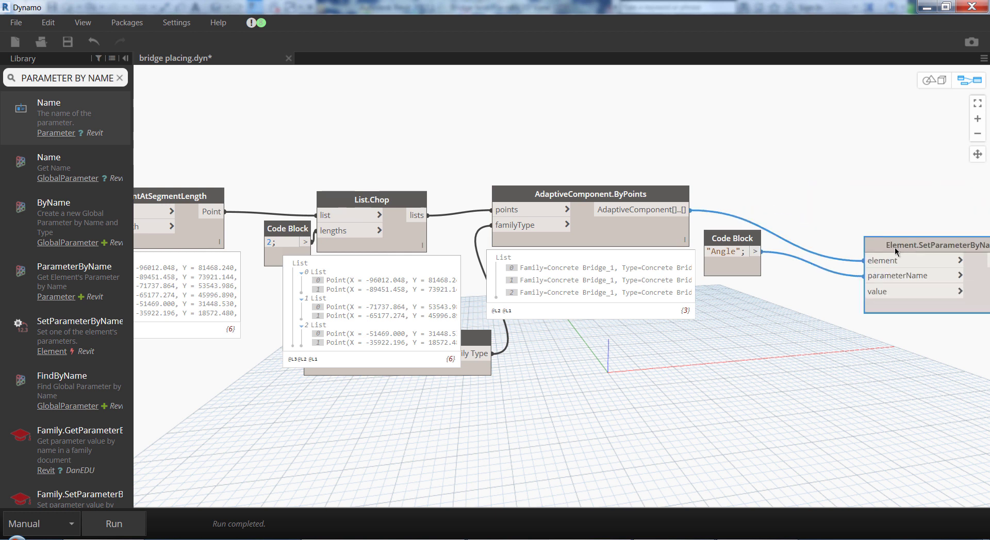
Step: Add a {0,10,17} code block, wire it into the value input, and run the graph
double_click(780, 331)
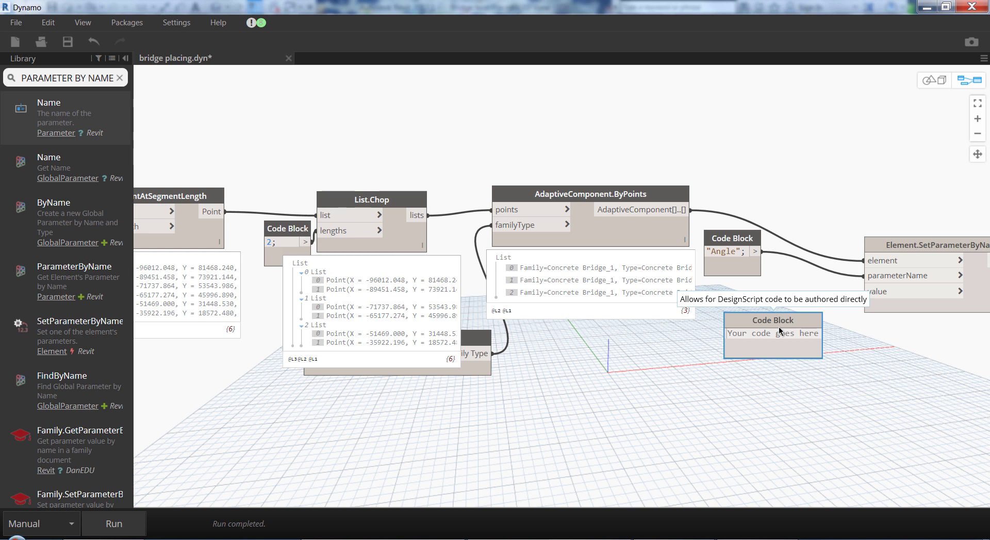
type("{0,10,")
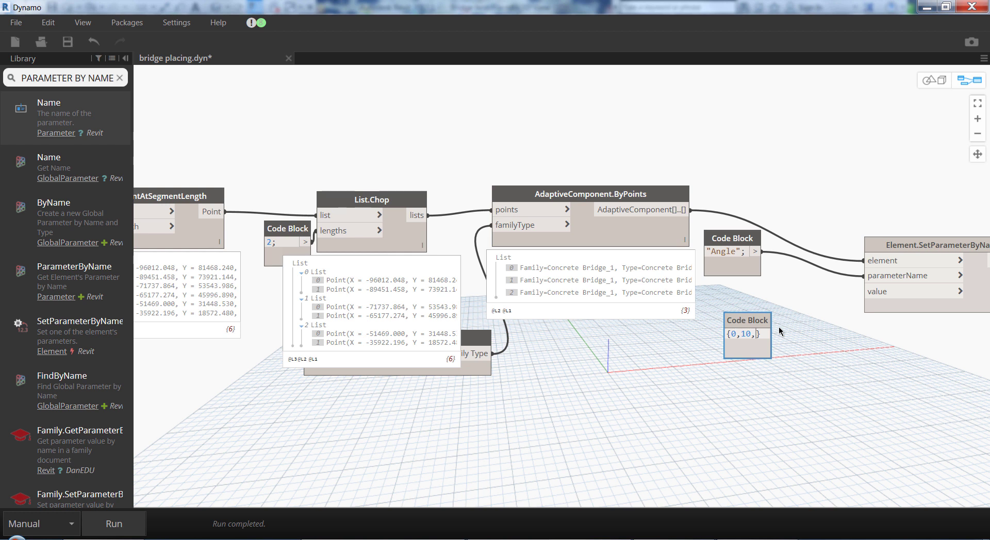
type("17")
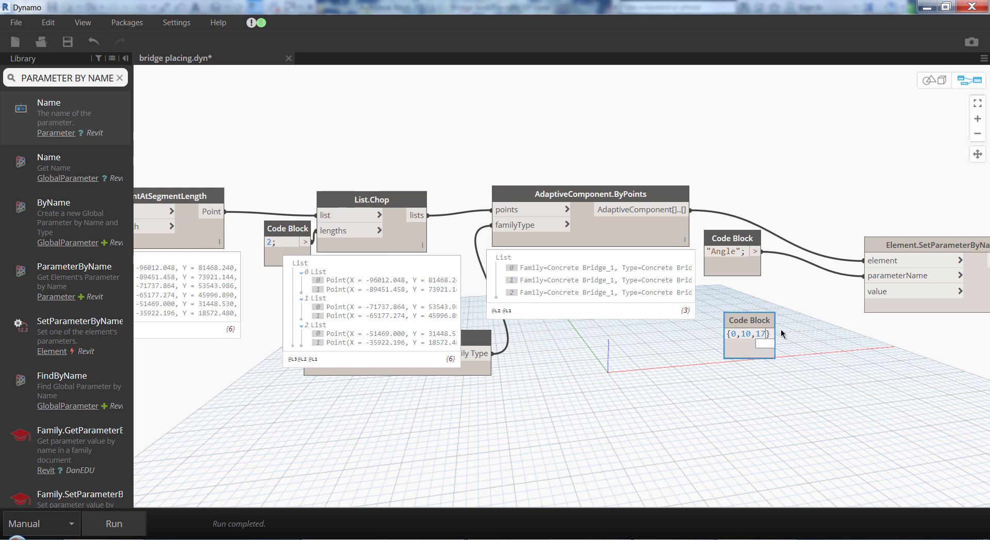
left_click(783, 334)
left_click_drag(786, 334, 864, 292)
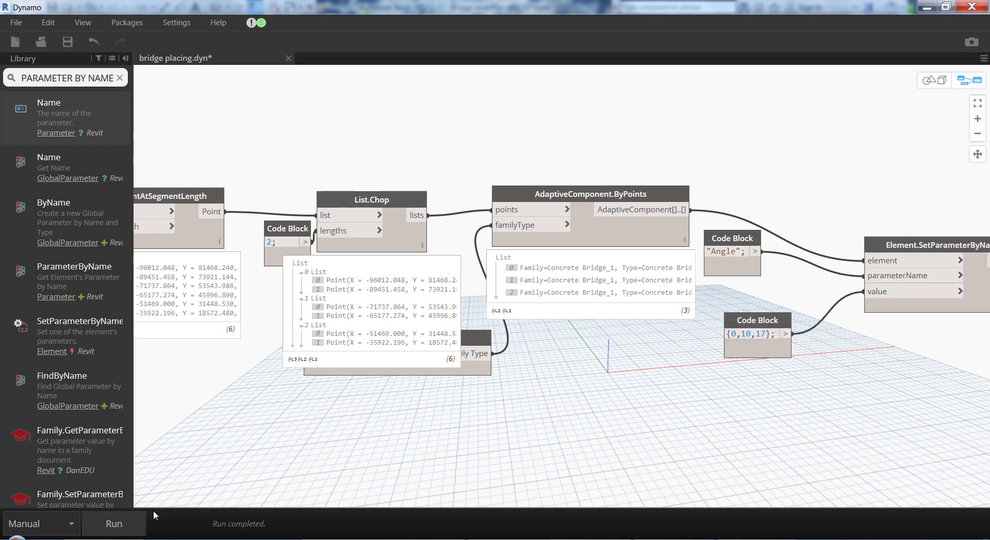
left_click(133, 523)
Step: In Revit, select each bridge to confirm Angles of 0°, 10° and 17°, then orbit for a 3D look
left_click(920, 6)
key("Escape")
middle_click_drag(593, 443, 287, 386, "shift")
left_click(273, 370)
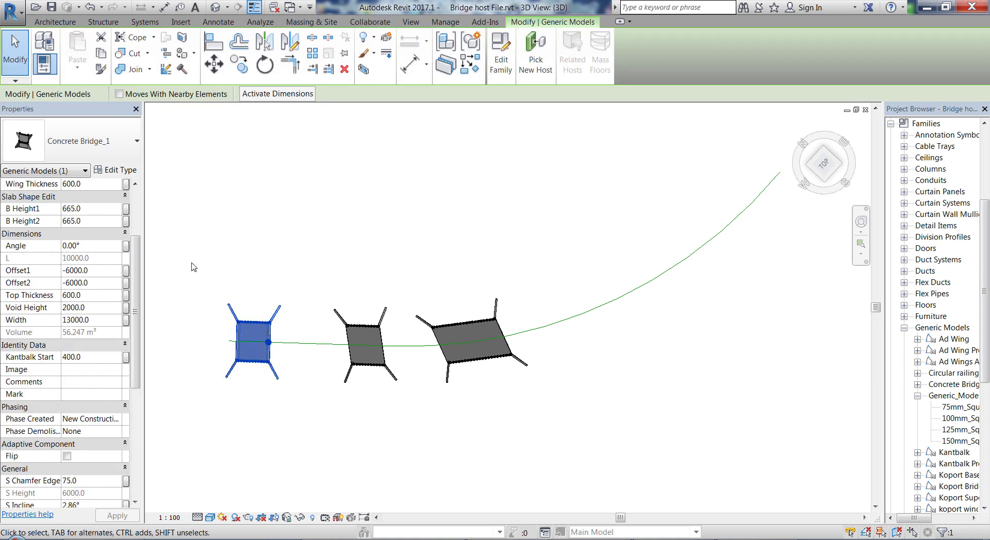
left_click(395, 379)
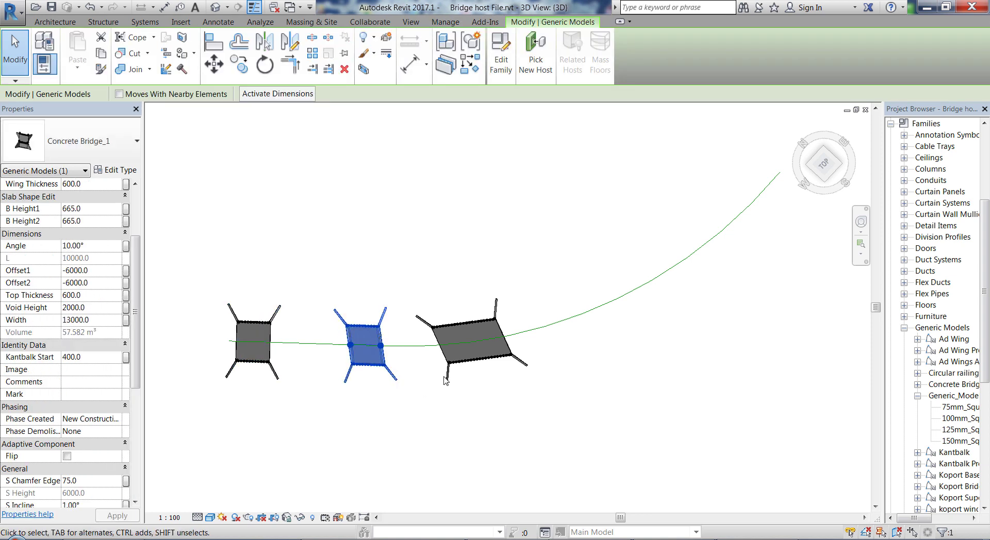
left_click(446, 381)
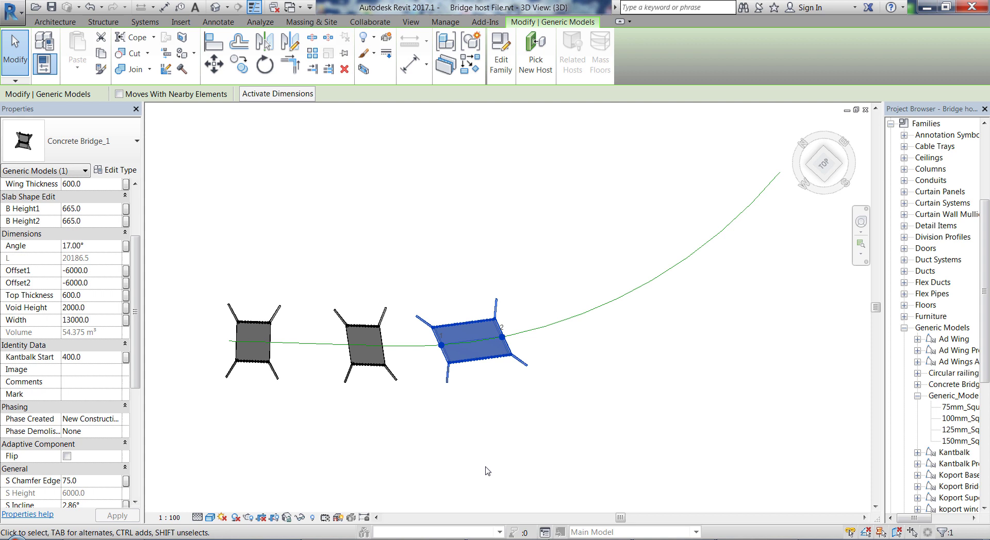
middle_click_drag(709, 385, 599, 371, "shift")
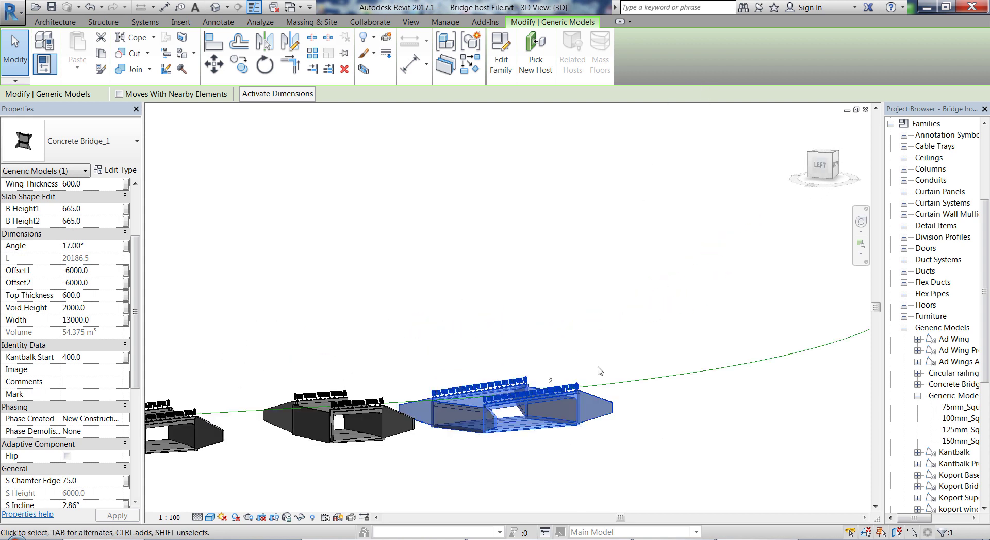
middle_click_drag(610, 459, 558, 380, "shift")
left_click(558, 380)
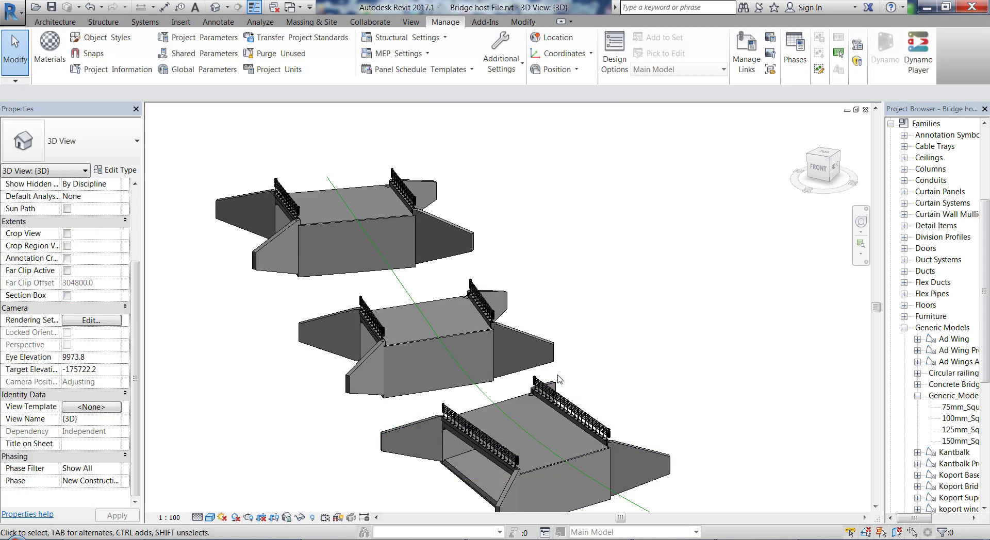
Step: Select the 17° bridge and set its W Length to 30000 in Properties
scroll(558, 380, "down", 2)
scroll(347, 400, "up", 3)
left_click(568, 356)
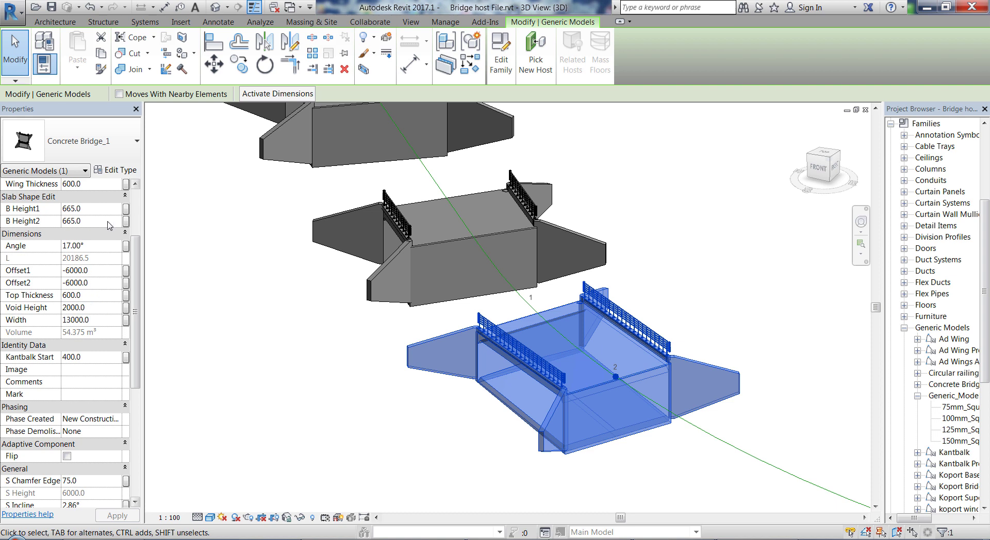
left_click_drag(139, 277, 148, 233)
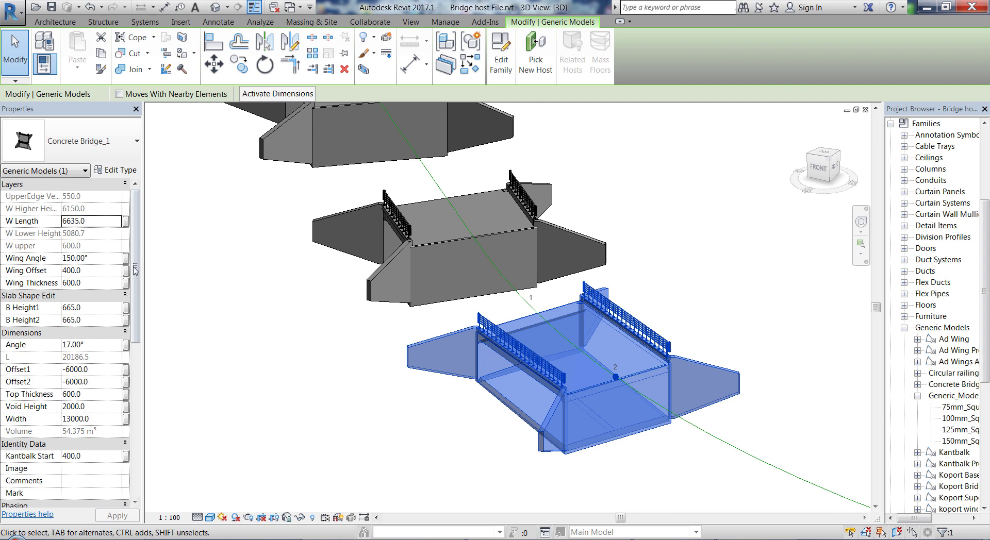
left_click(109, 225)
type("10000")
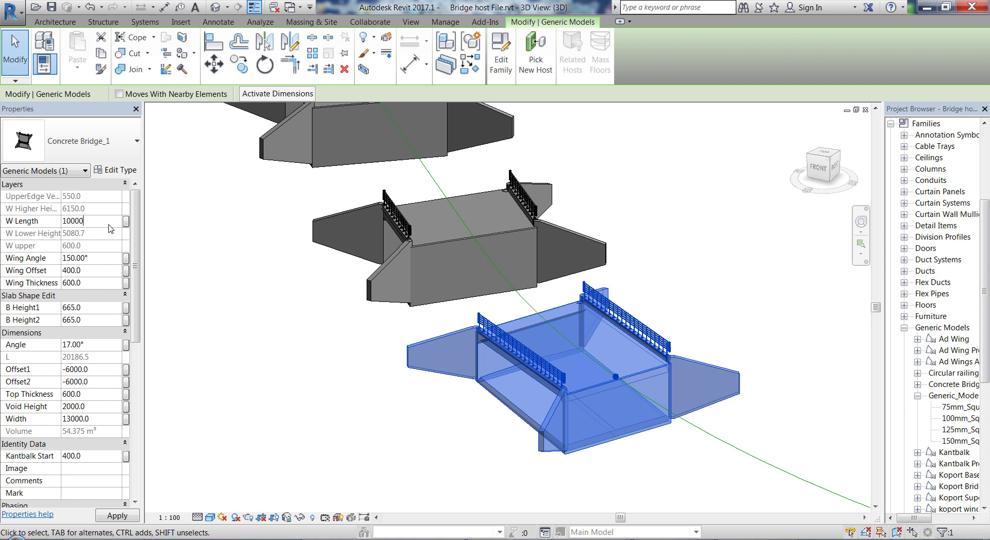
left_click(14, 217)
type("30")
left_click(417, 421)
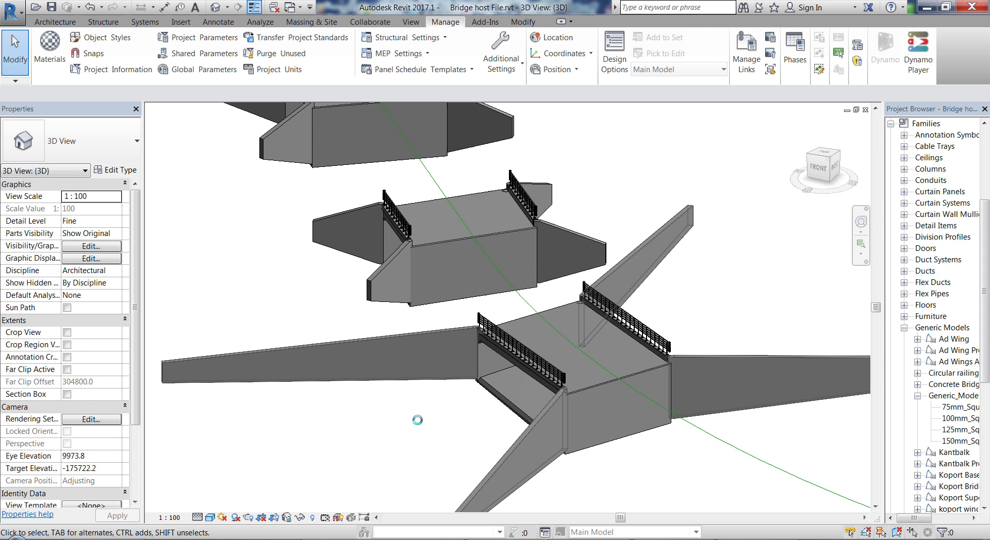
Step: Orbit around the bridge to inspect its extended wing walls
middle_click_drag(417, 421, 533, 361, "shift")
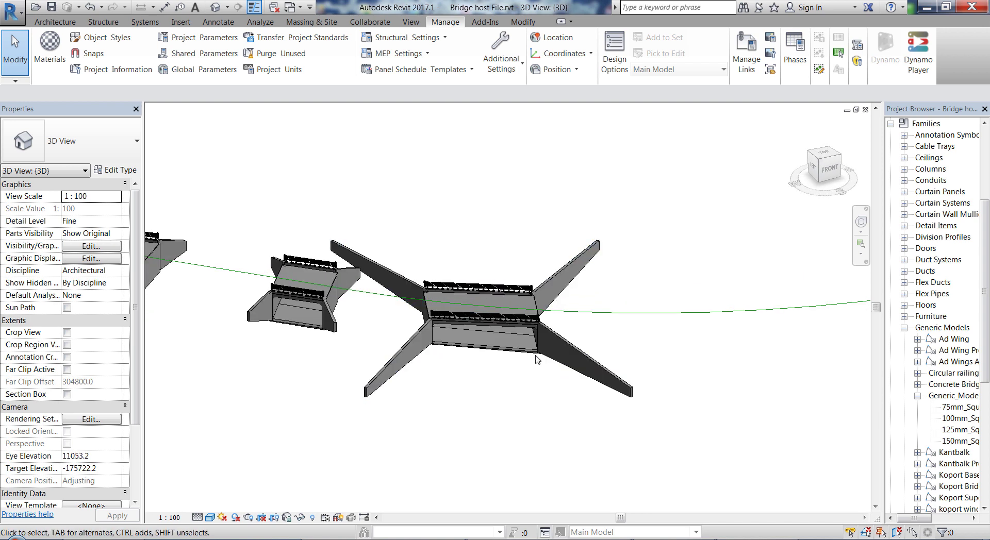
left_click(534, 346)
middle_click_drag(627, 357, 583, 373, "shift")
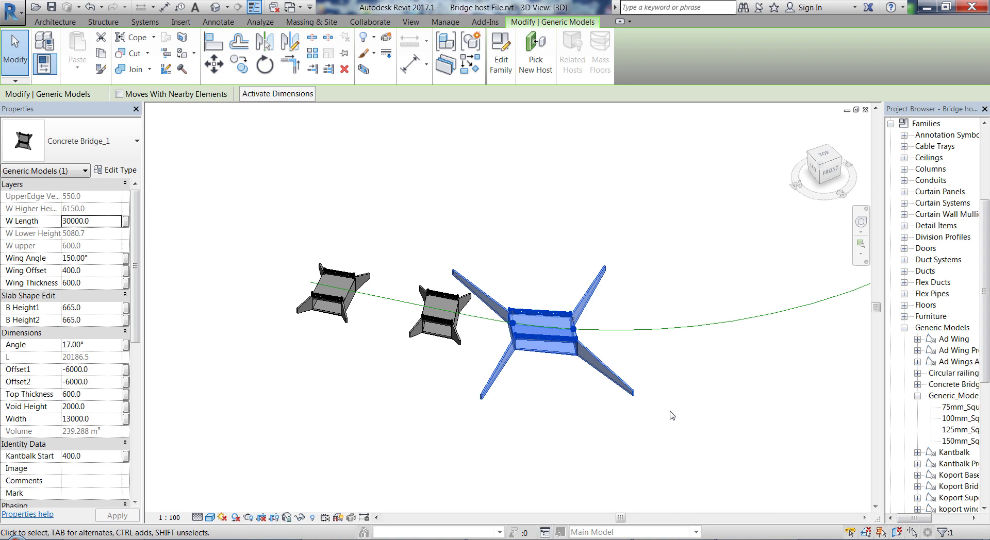
middle_click_drag(673, 415, 555, 382, "shift")
scroll(361, 346, "up", 2)
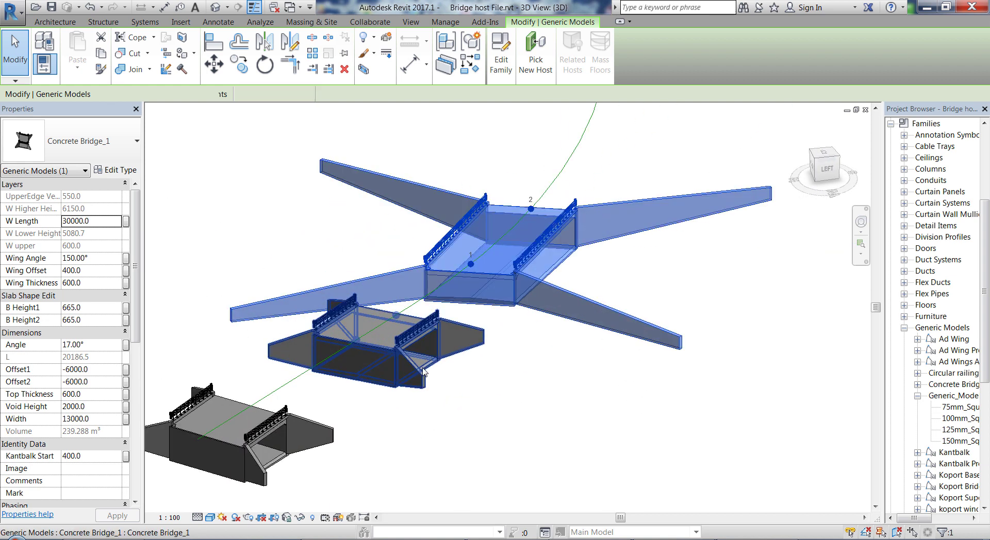
left_click(361, 350)
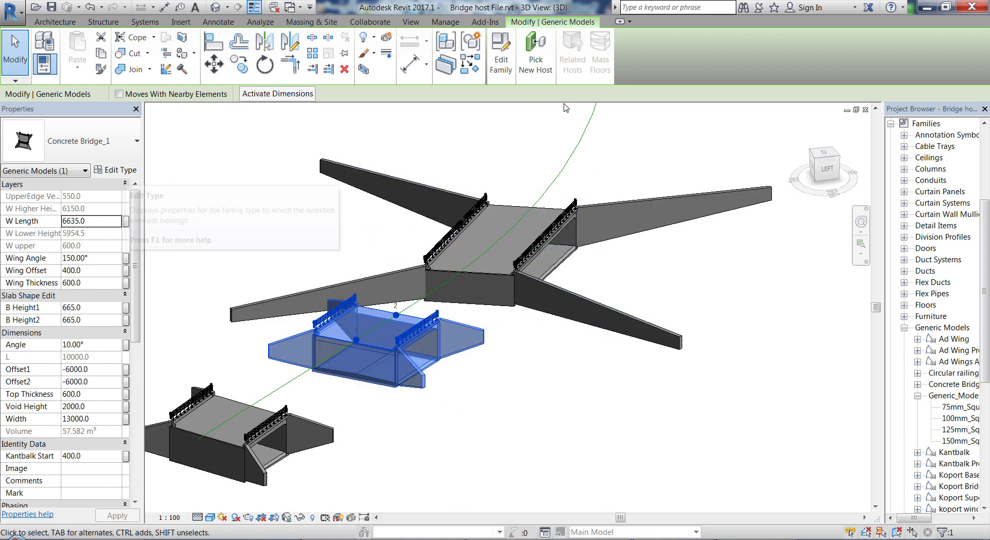
scroll(387, 355, "up", 2)
scroll(387, 355, "up", 4)
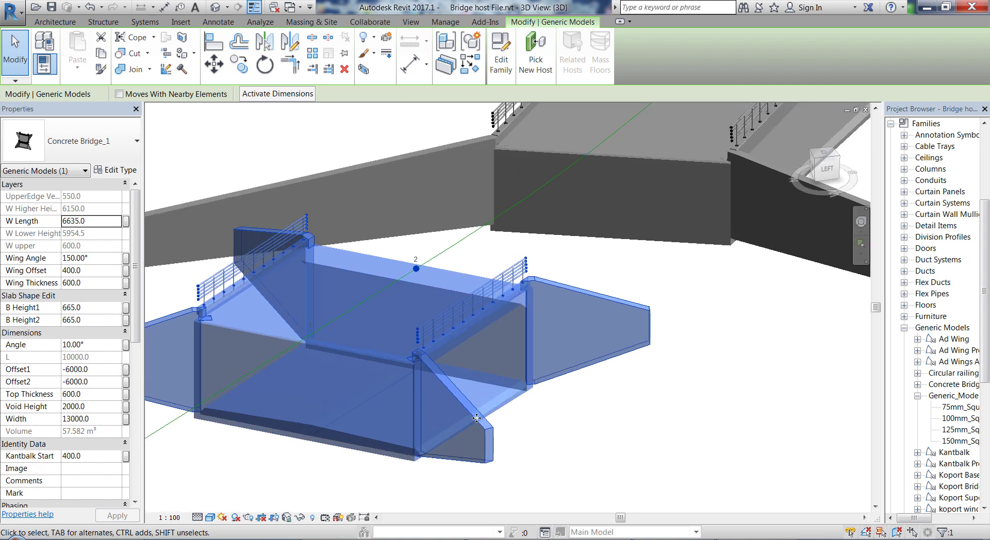
key("Escape")
scroll(489, 339, "down", 4)
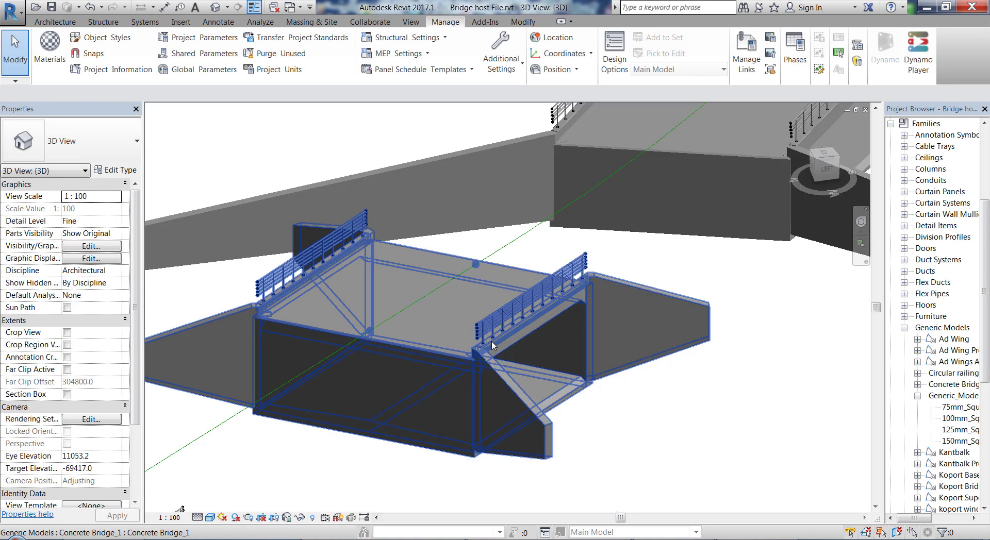
left_click(488, 338)
middle_click_drag(713, 468, 498, 452, "shift")
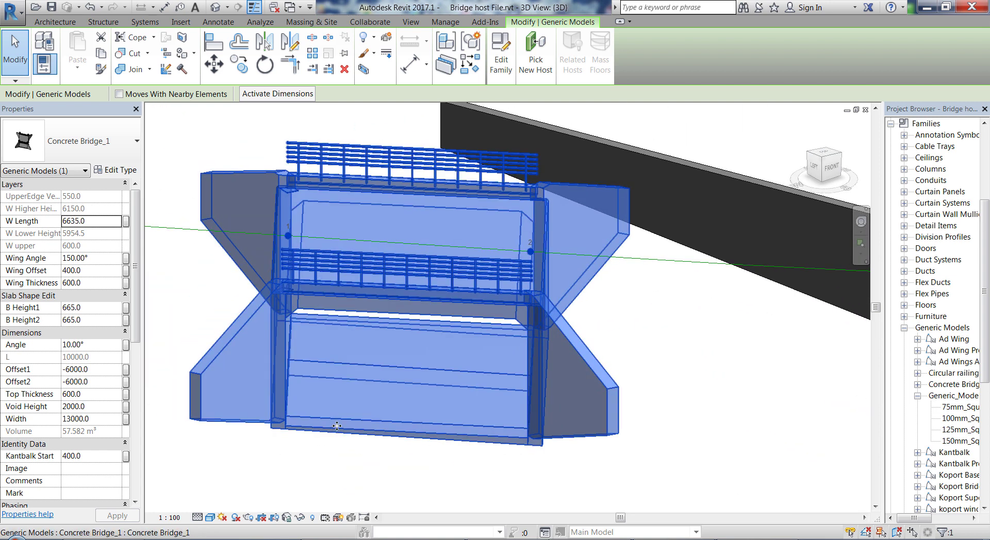
left_click(387, 486)
scroll(389, 486, "down", 4)
scroll(389, 487, "down", 3)
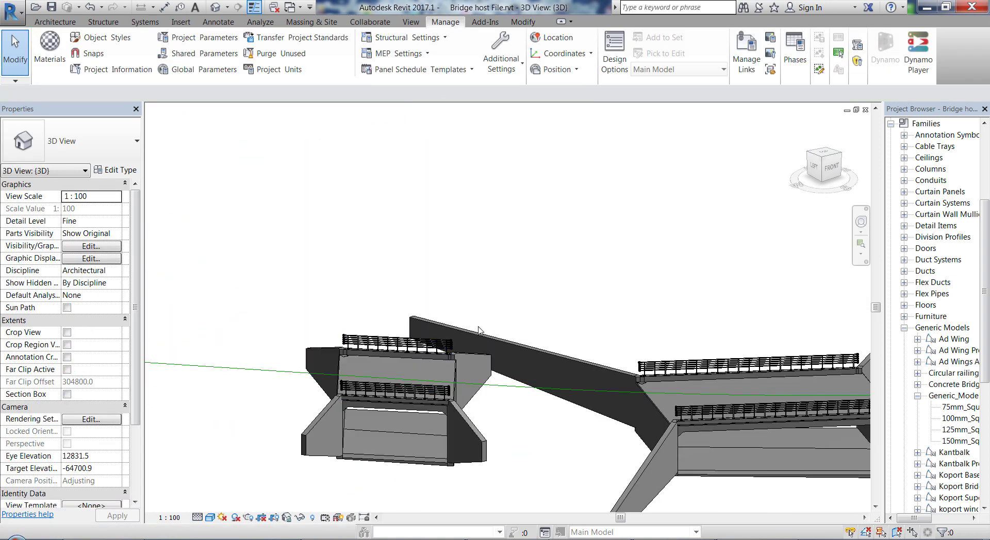
left_click(467, 383)
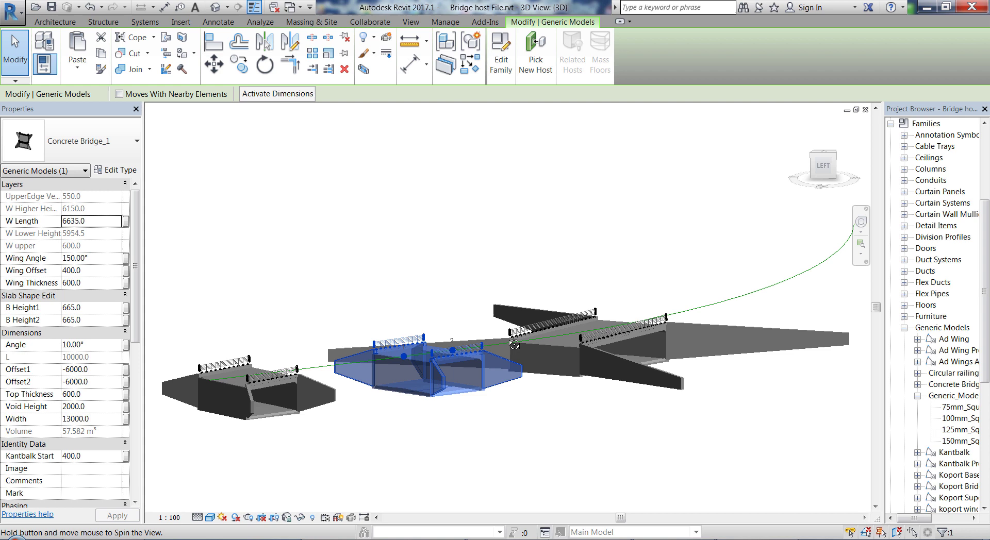
middle_click_drag(514, 344, 546, 384, "shift")
left_click(564, 389)
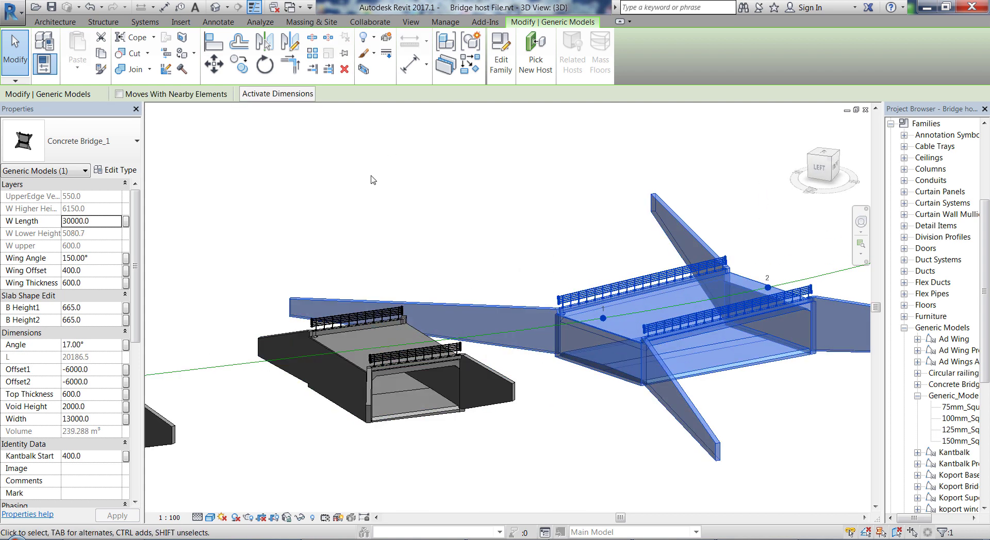
left_click_drag(135, 299, 135, 428)
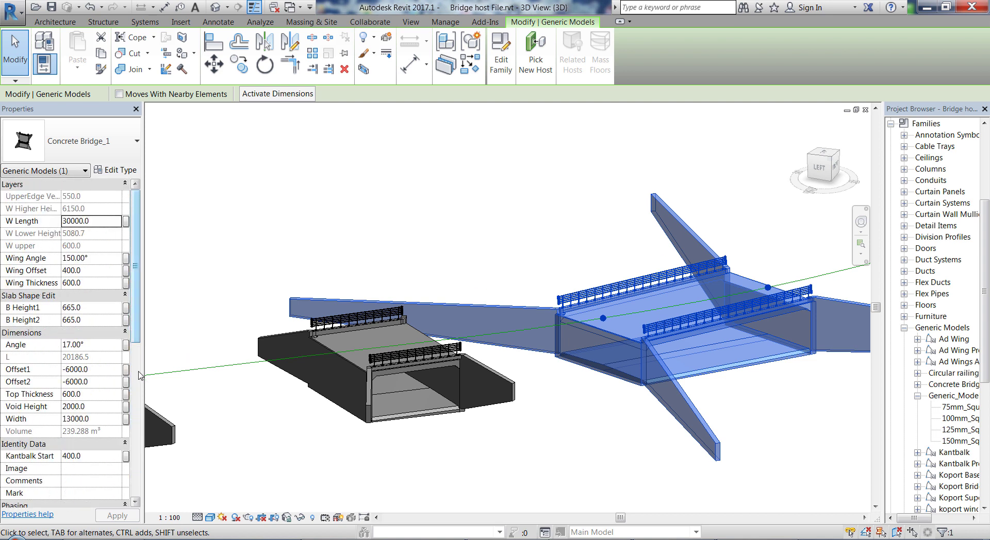
scroll(137, 329, "down", 10)
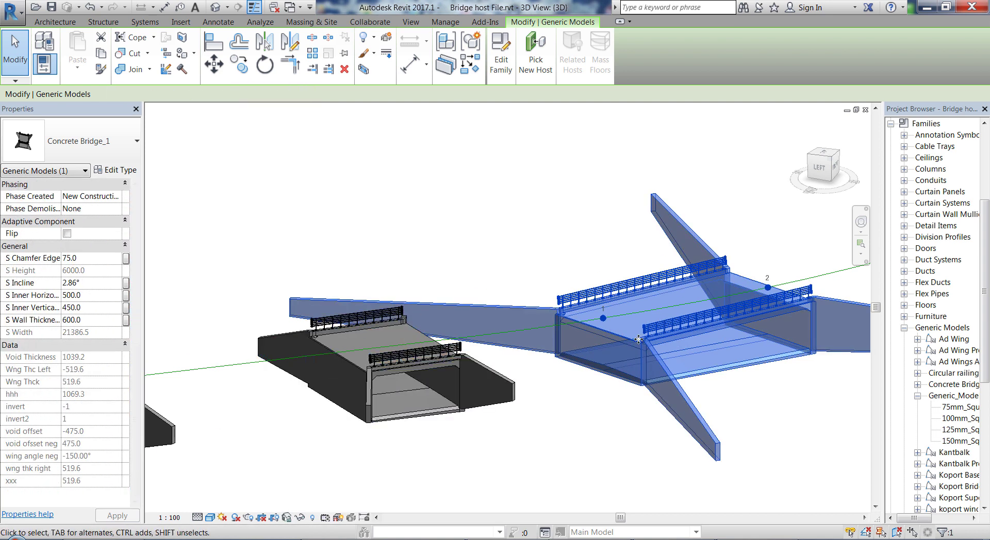
Step: Open the Concrete Bridge_1 family for editing and orbit around its nested Koport Bridge
left_click(119, 171)
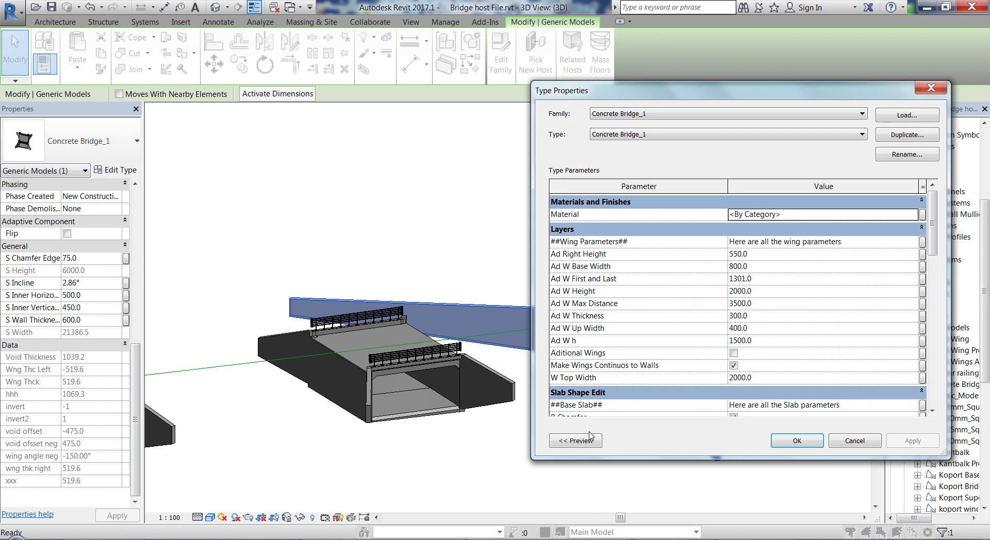
left_click(854, 441)
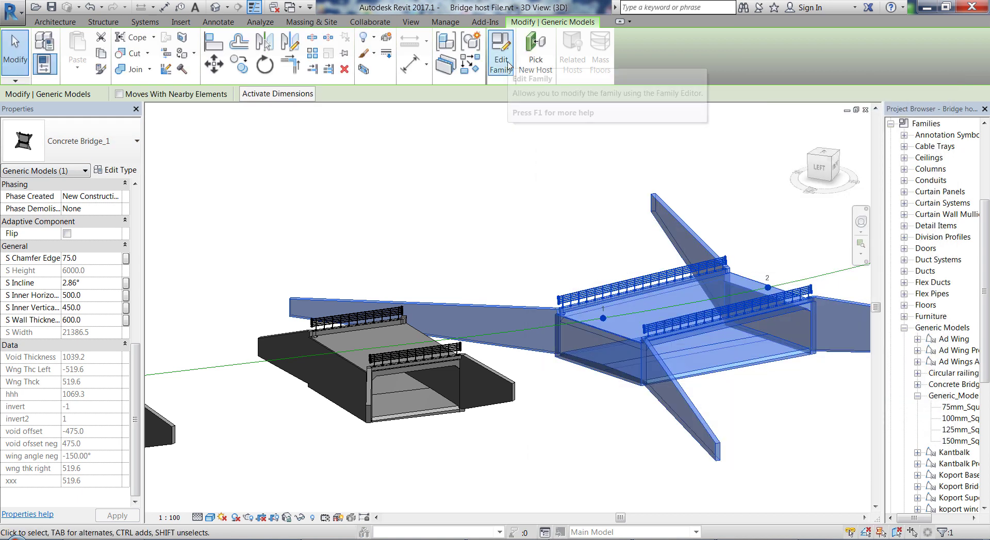
left_click(508, 69)
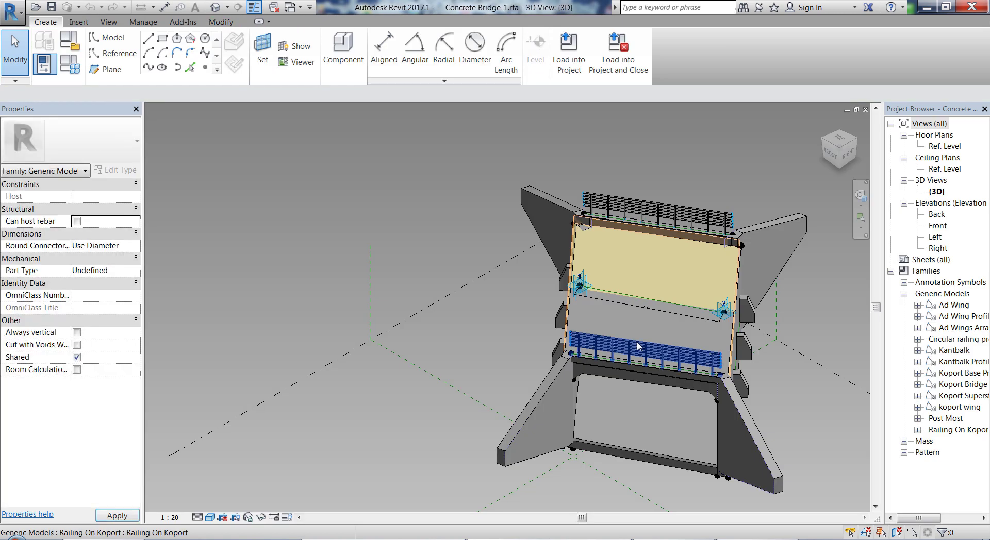
middle_click_drag(638, 347, 397, 216, "shift")
scroll(472, 341, "up", 5)
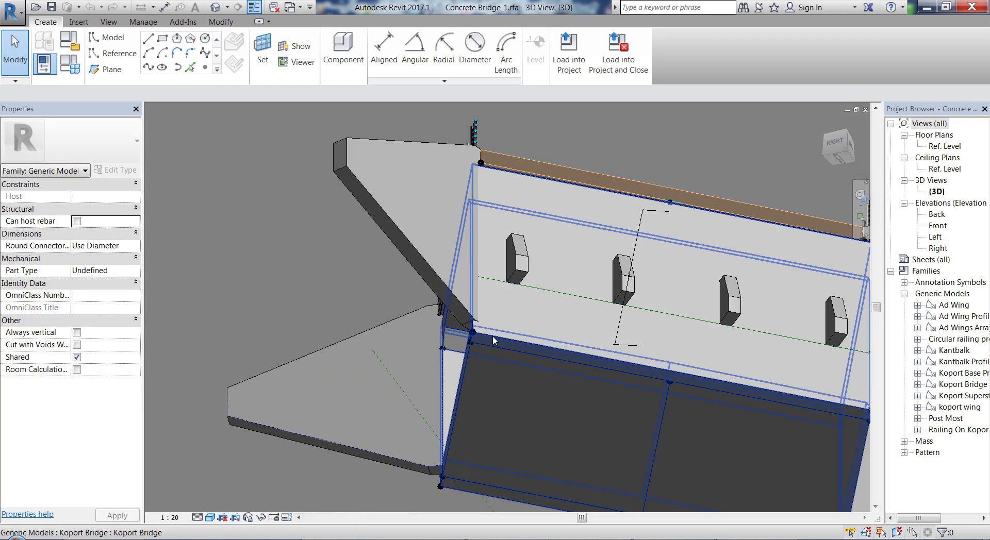
left_click(472, 341)
middle_click_drag(471, 340, 499, 369, "shift")
left_click(375, 497)
Step: Review the wing, superstructure and angle parameters and formulas in Family Types, then close it
left_click(70, 64)
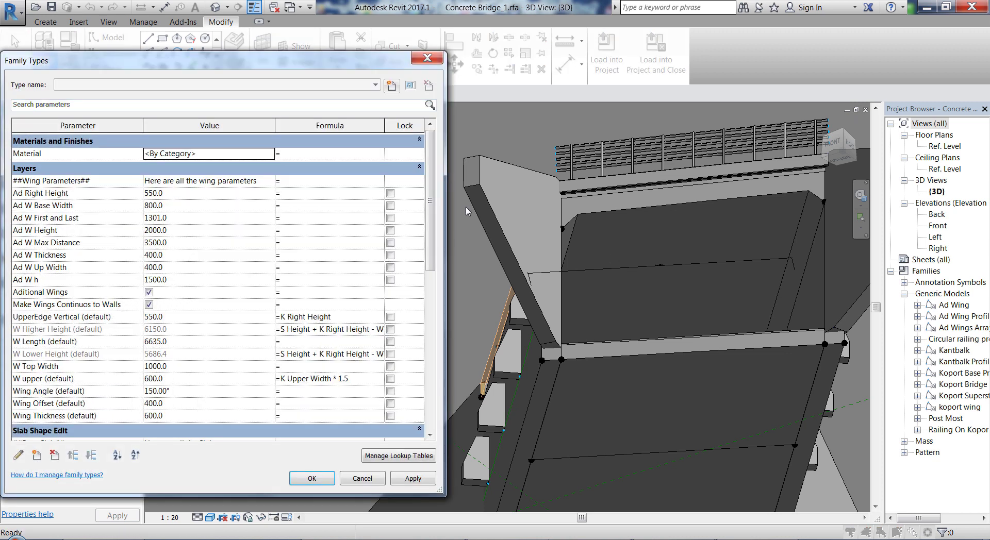
left_click_drag(431, 209, 441, 392)
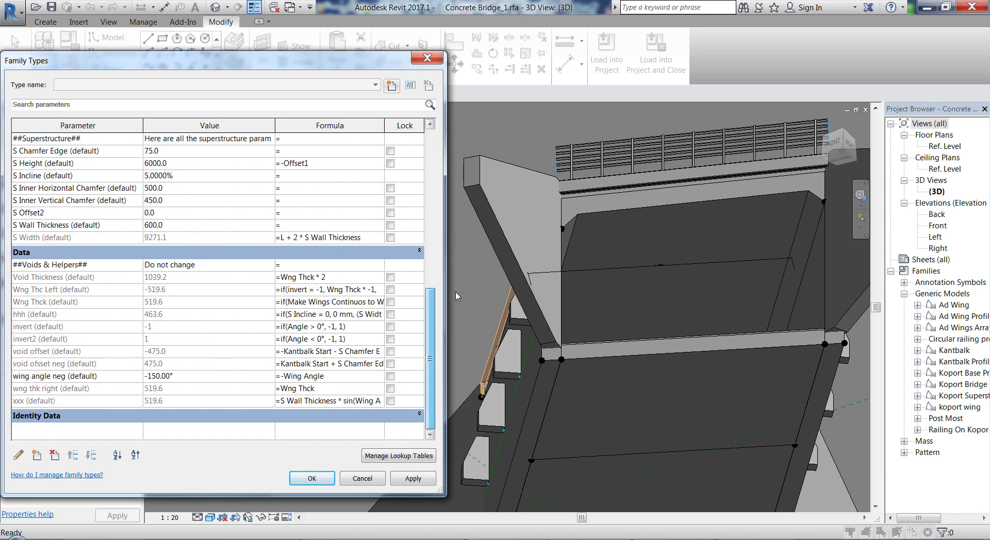
left_click_drag(446, 283, 656, 309)
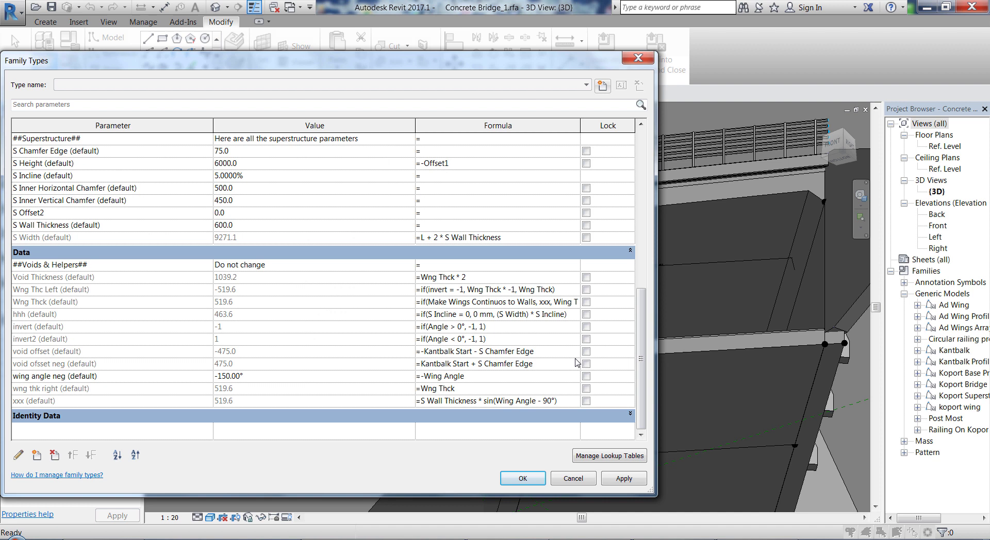
left_click_drag(644, 356, 648, 242)
left_click_drag(656, 217, 754, 217)
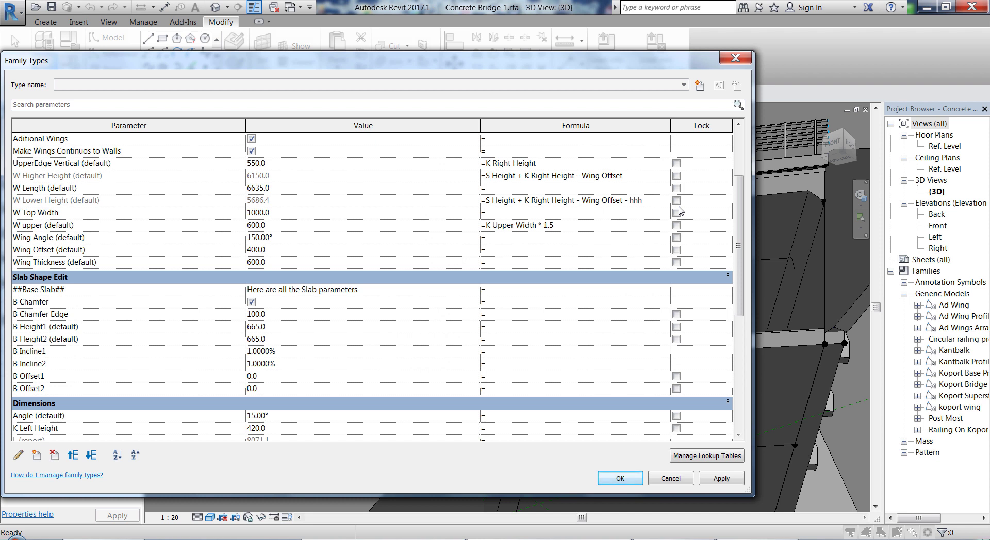
left_click(736, 58)
scroll(452, 355, "down", 5)
middle_click_drag(450, 348, 670, 392, "shift")
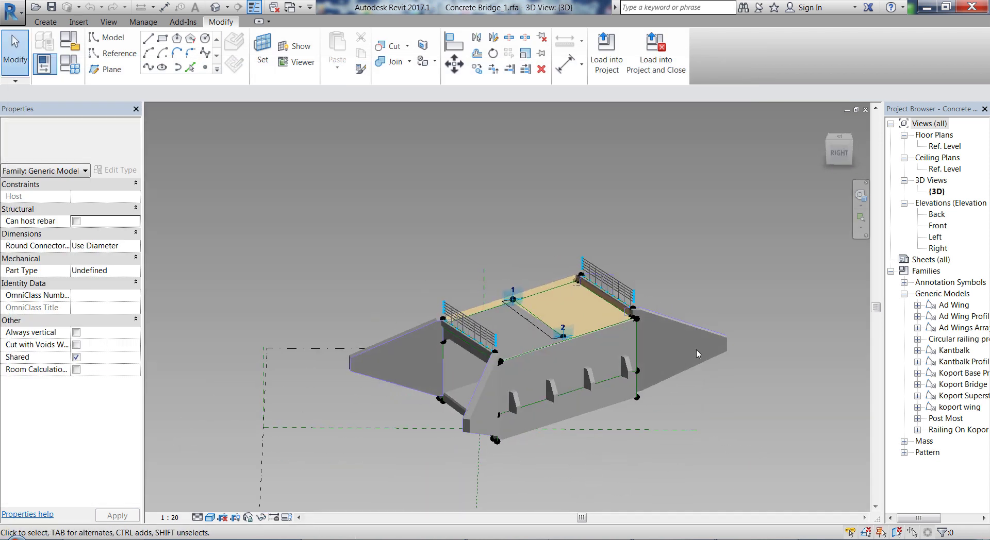
Step: Close the family, check the right-hand bridge's Angle in the project, then switch to Dynamo
left_click(866, 110)
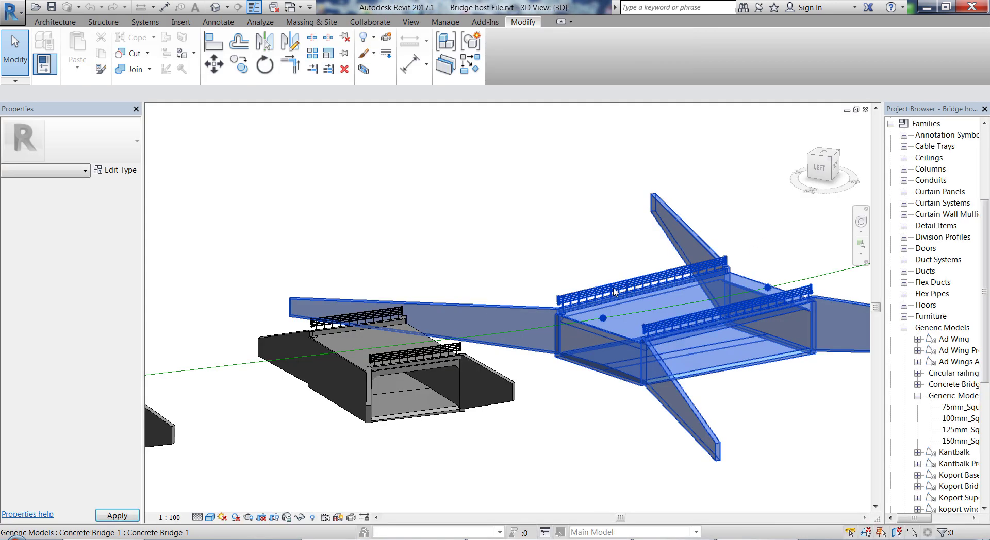
key("Escape")
middle_click_drag(508, 442, 598, 444, "shift")
left_click(598, 440)
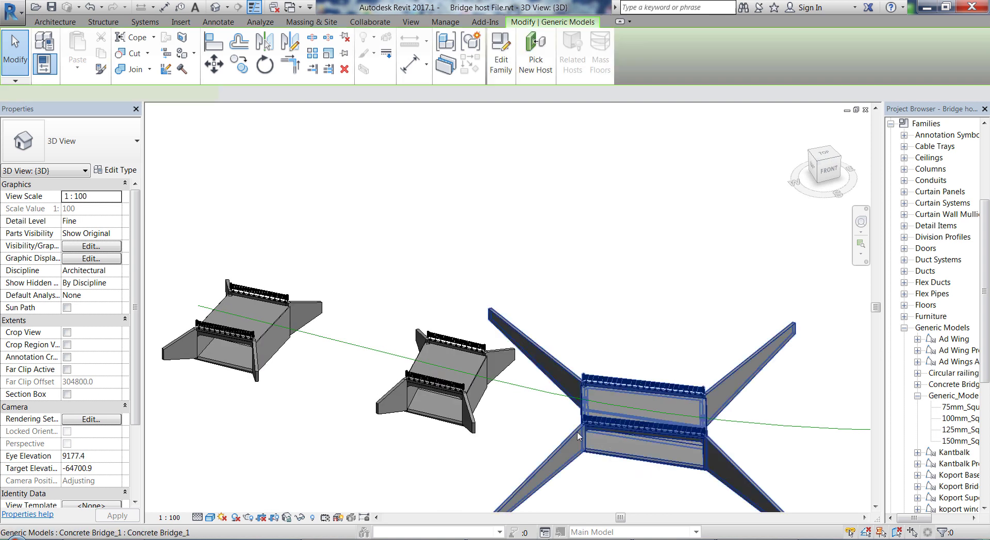
middle_click_drag(645, 370, 641, 450, "shift")
scroll(641, 450, "up", 3)
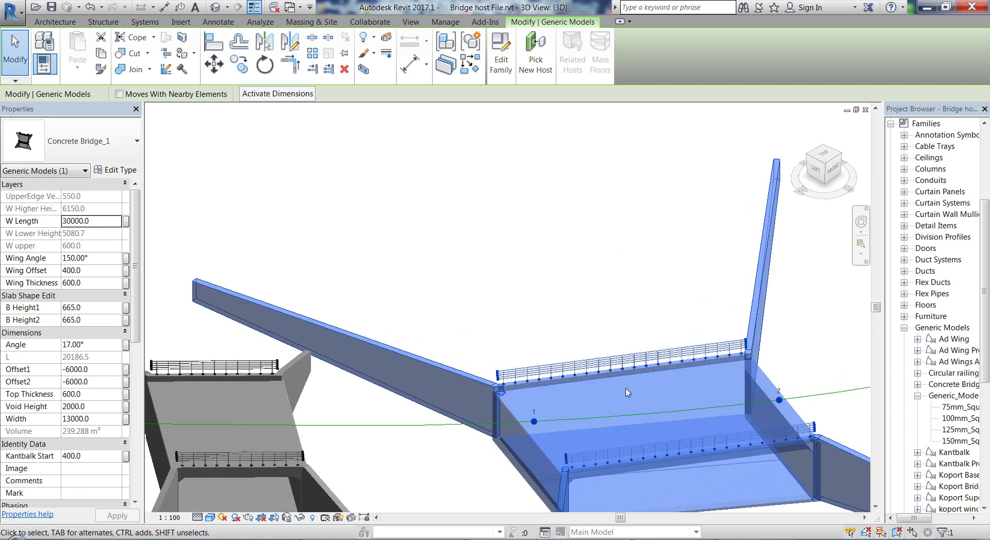
scroll(641, 450, "down", 3)
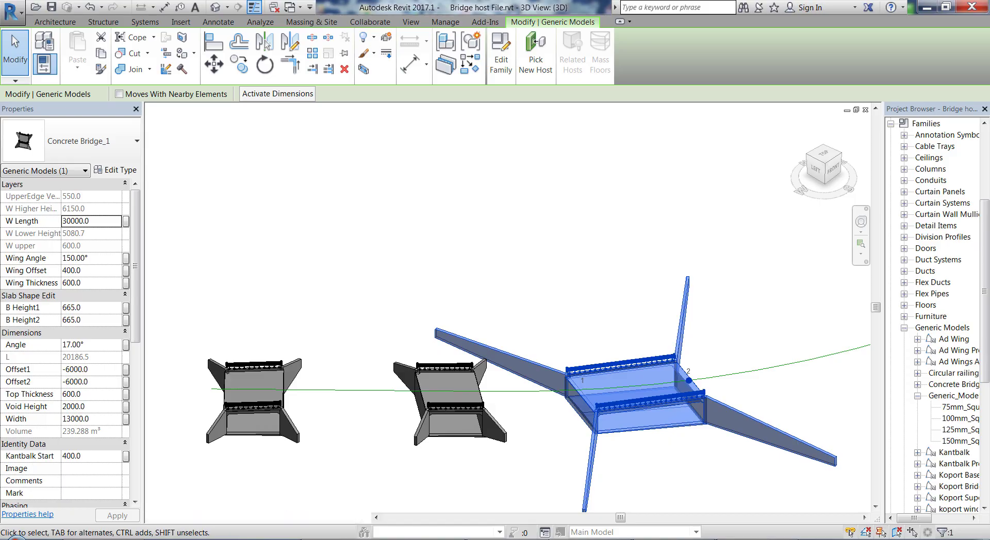
left_click(607, 536)
Step: Inspect the Family Types, Curve.PointAtSegmentLength and AdaptiveComponent.ByPoints nodes in the graph
scroll(619, 379, "down", 5)
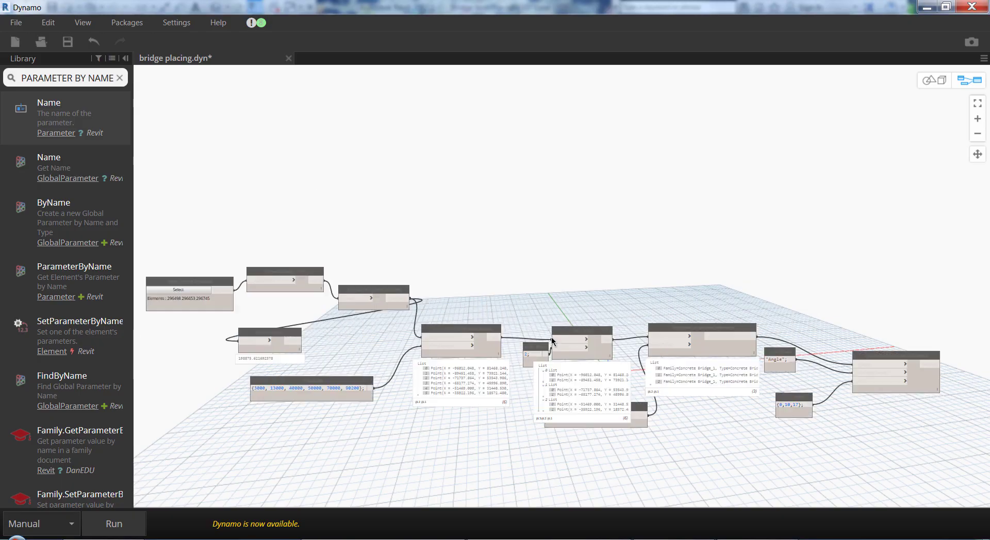
left_click(553, 420)
scroll(552, 420, "up", 5)
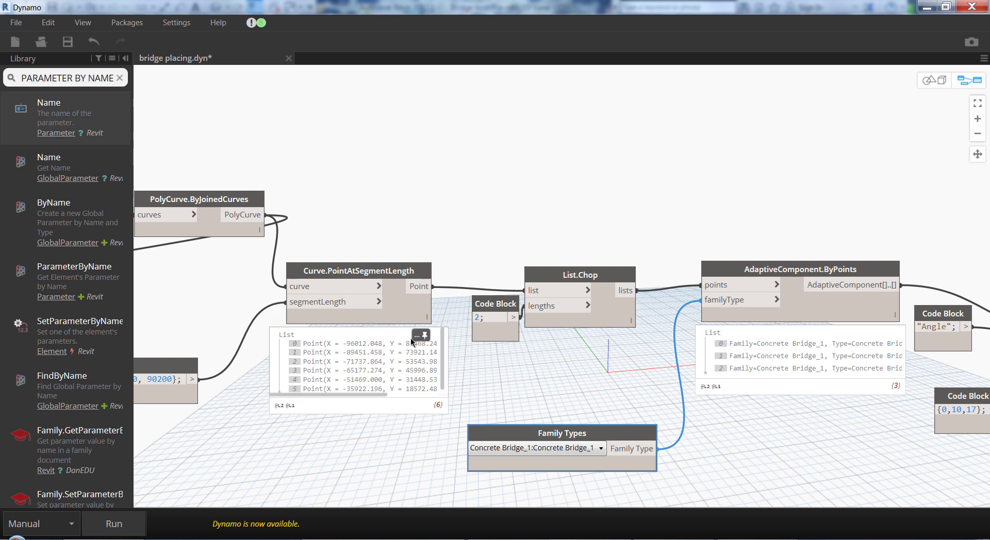
left_click(426, 308)
scroll(509, 326, "down", 4)
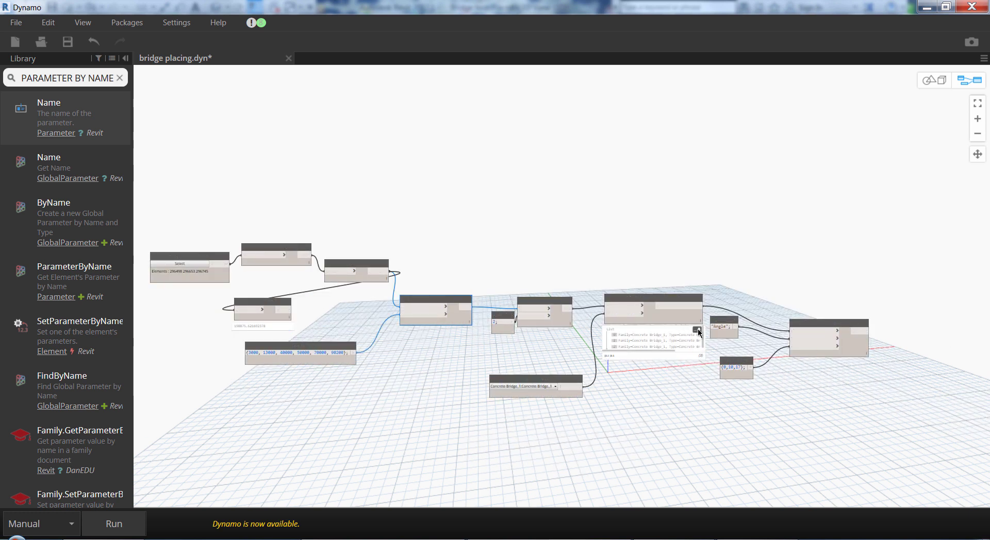
left_click(699, 335)
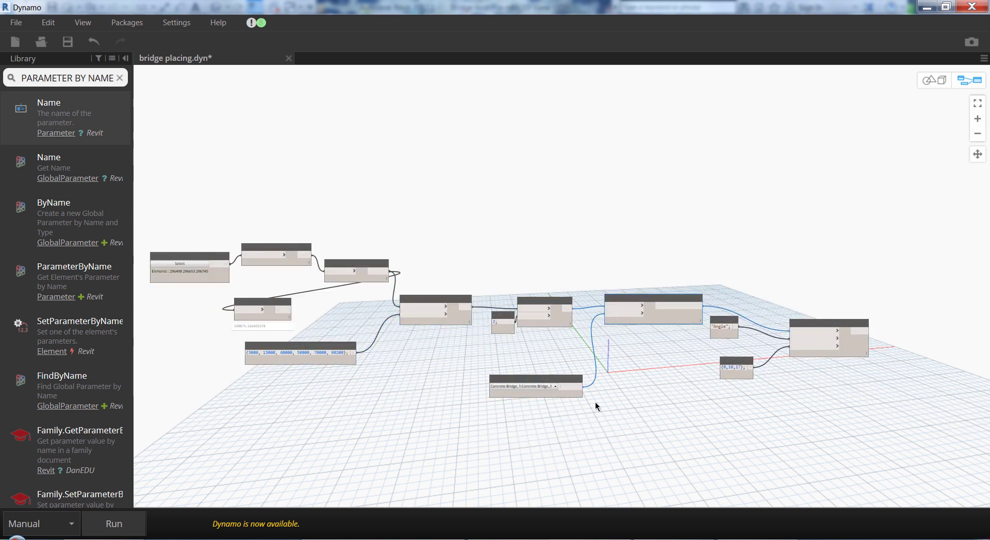
scroll(595, 401, "down", 3)
Step: Collapse the Library panel, then zoom and pan to show the upstream nodes
left_click(125, 58)
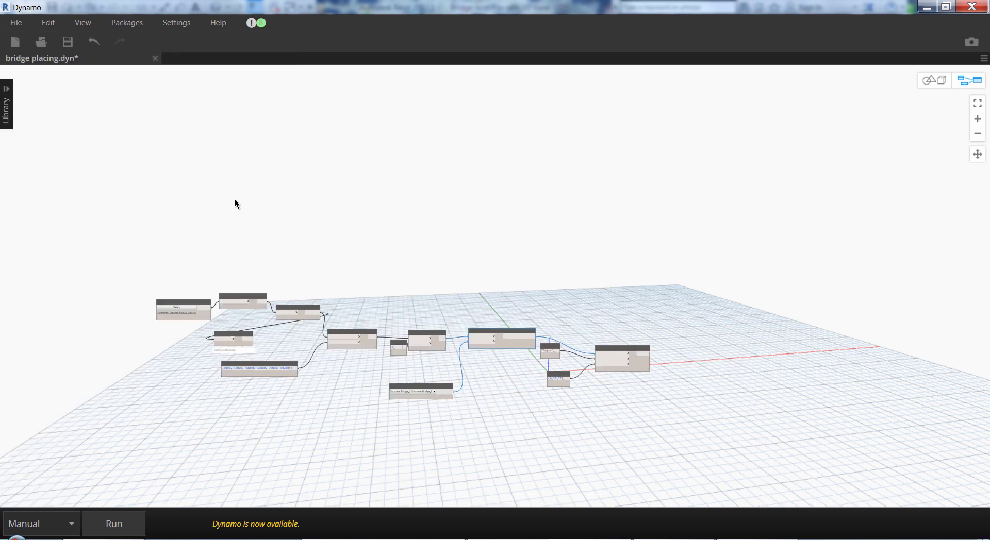
left_click(262, 411)
scroll(261, 411, "up", 3)
scroll(165, 267, "up", 2)
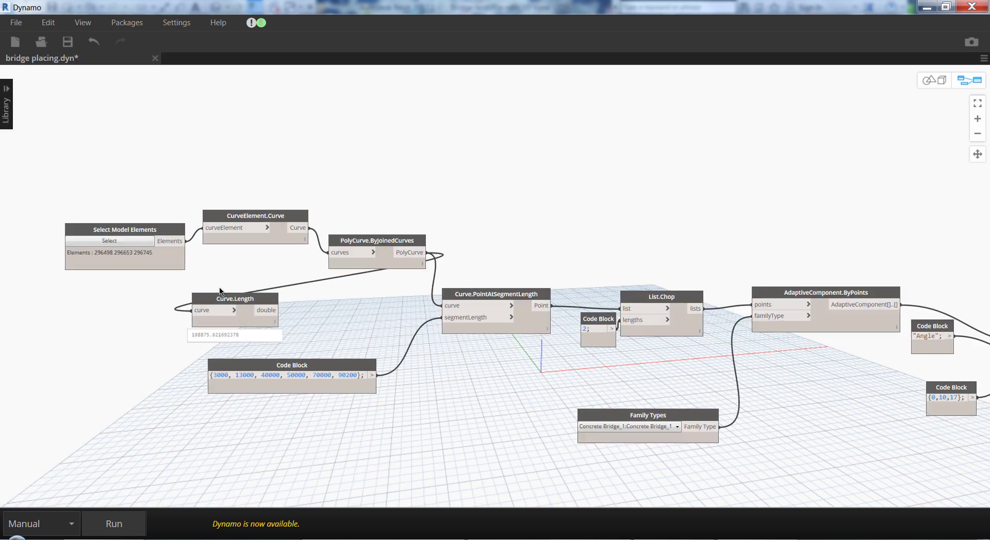
scroll(214, 294, "down", 3)
scroll(375, 410, "up", 2)
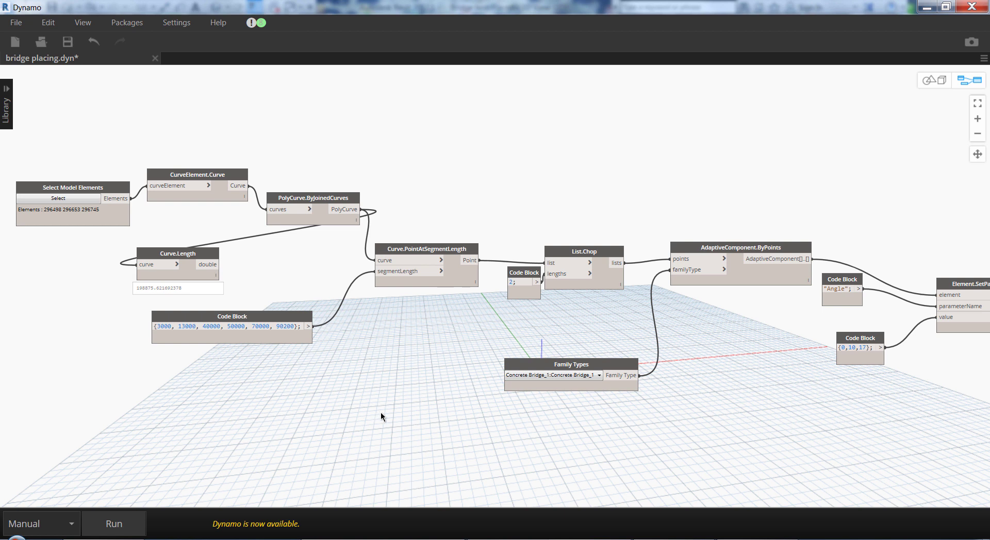
scroll(55, 154, "up", 1)
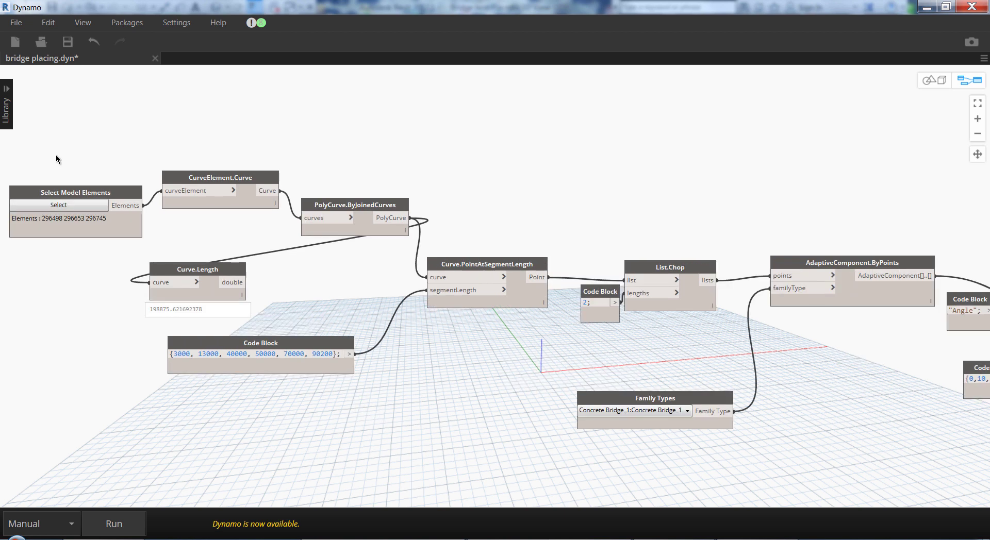
middle_click_drag(56, 154, 88, 178)
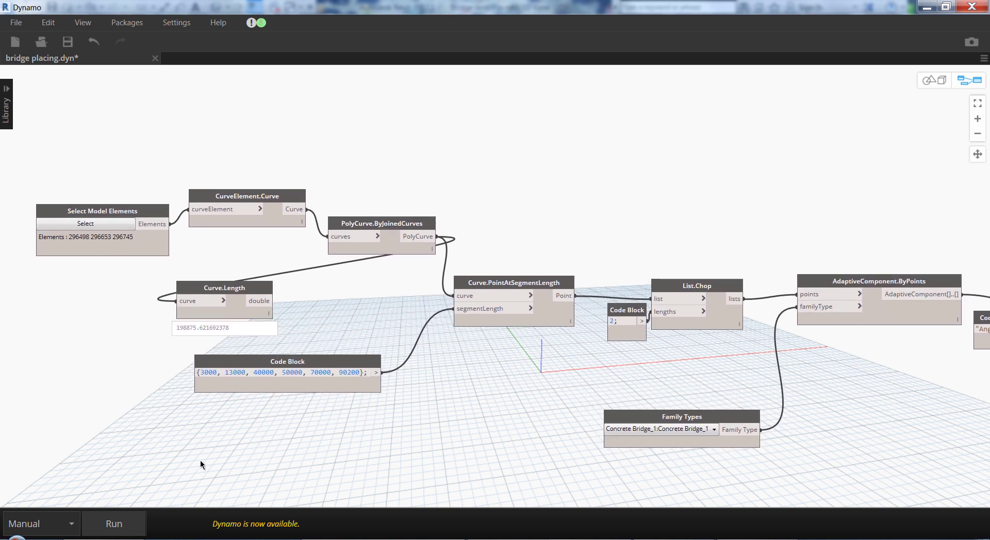